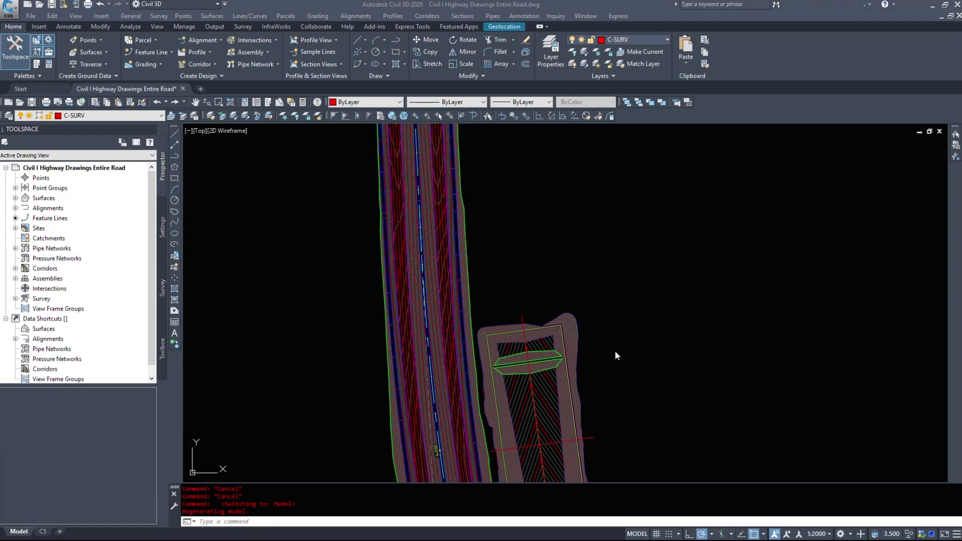
- Examine the pond beside the highway, from its upper berm down to the sump at its lower end
click(661, 369)
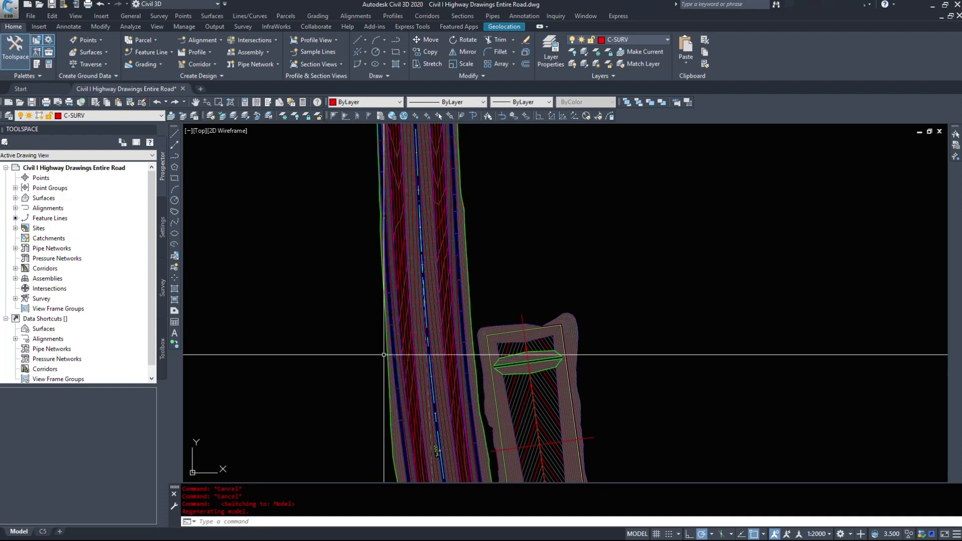
middle_drag(678, 420, 626, 340)
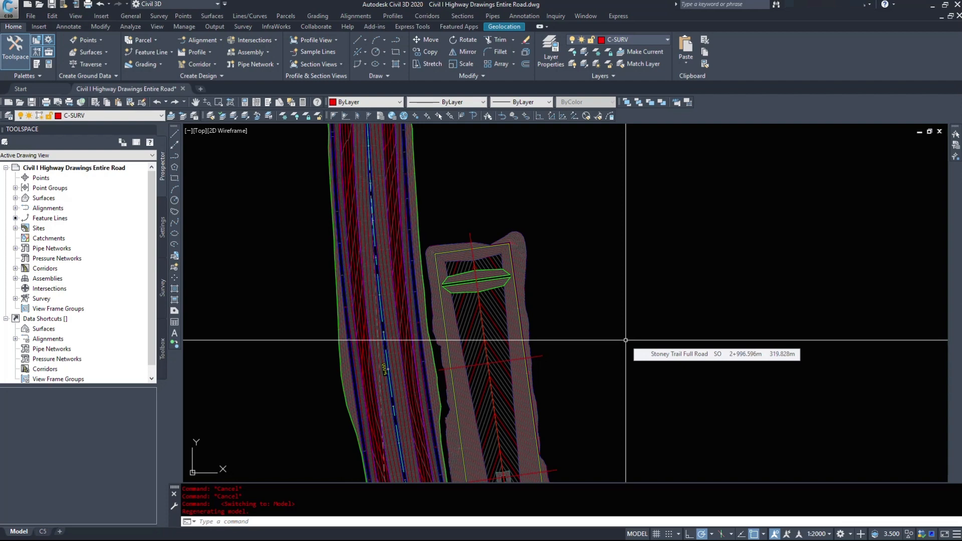
middle_drag(588, 375, 552, 254)
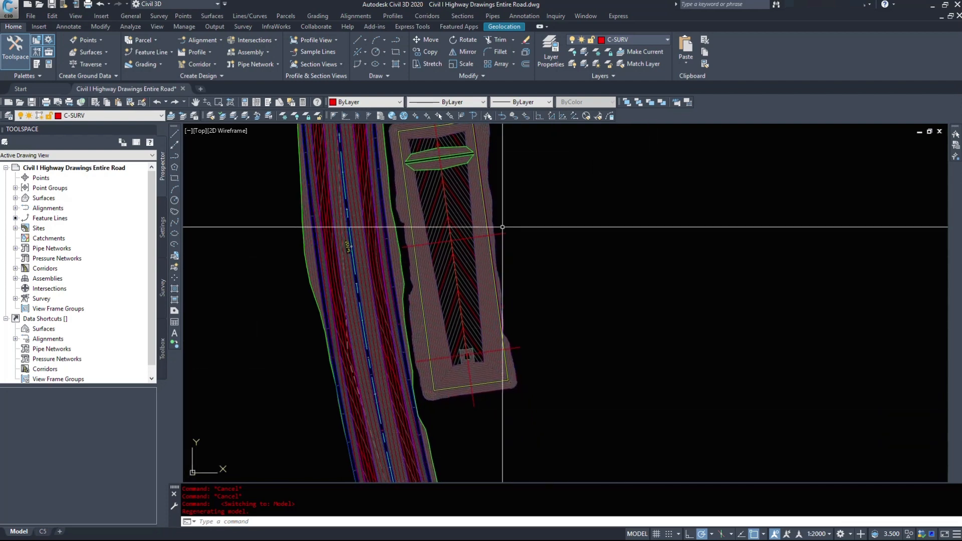
middle_drag(522, 203, 518, 262)
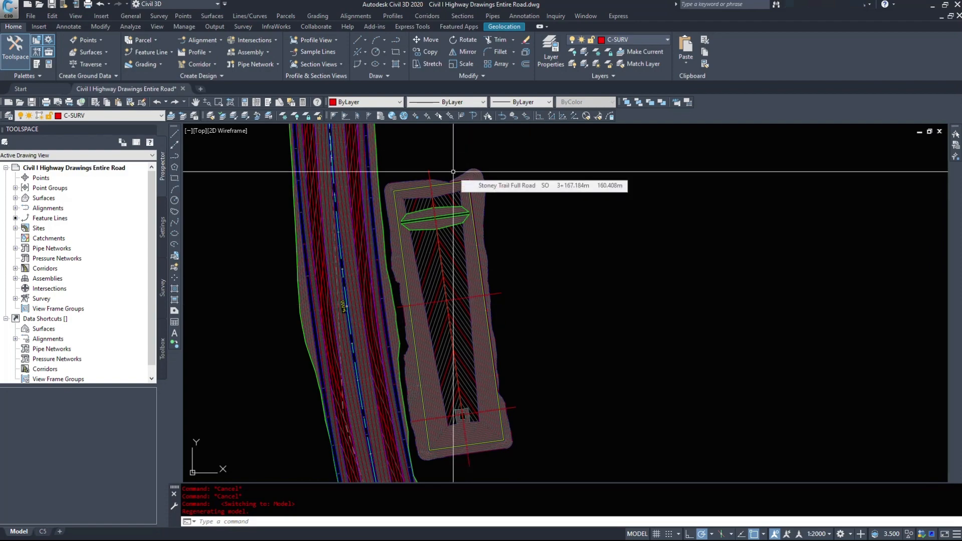
scroll(431, 216, up, 7)
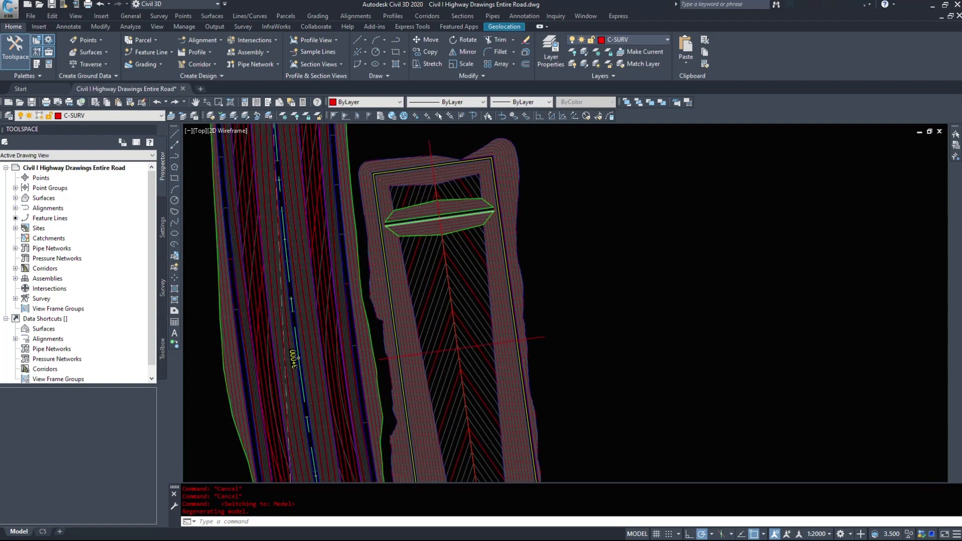
middle_drag(468, 377, 435, 216)
middle_drag(487, 362, 436, 165)
middle_drag(483, 381, 456, 253)
scroll(432, 316, up, 6)
scroll(444, 180, down, 8)
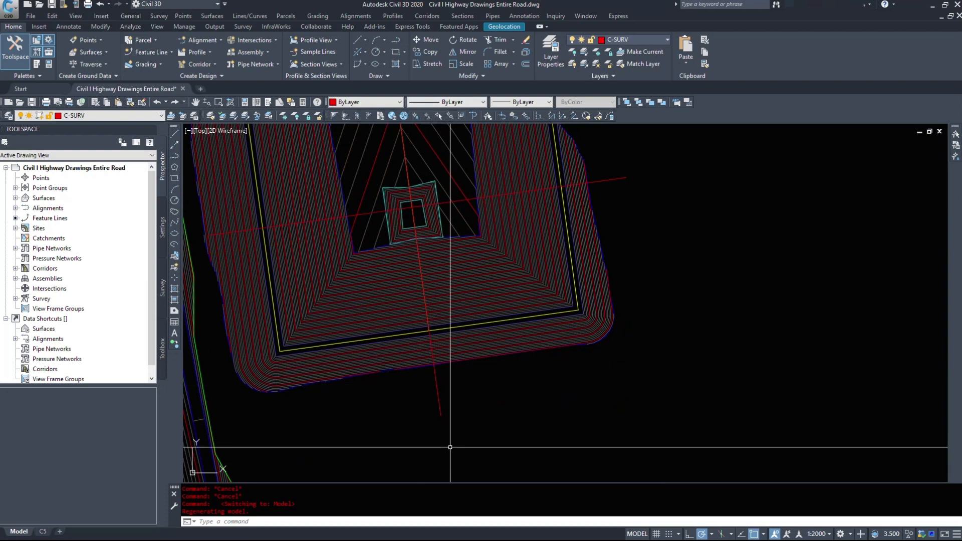
- Check the properties of the long section polyline along the pond's centre, and clear the selection
scroll(447, 417, down, 4)
click(445, 410)
right_click(517, 354)
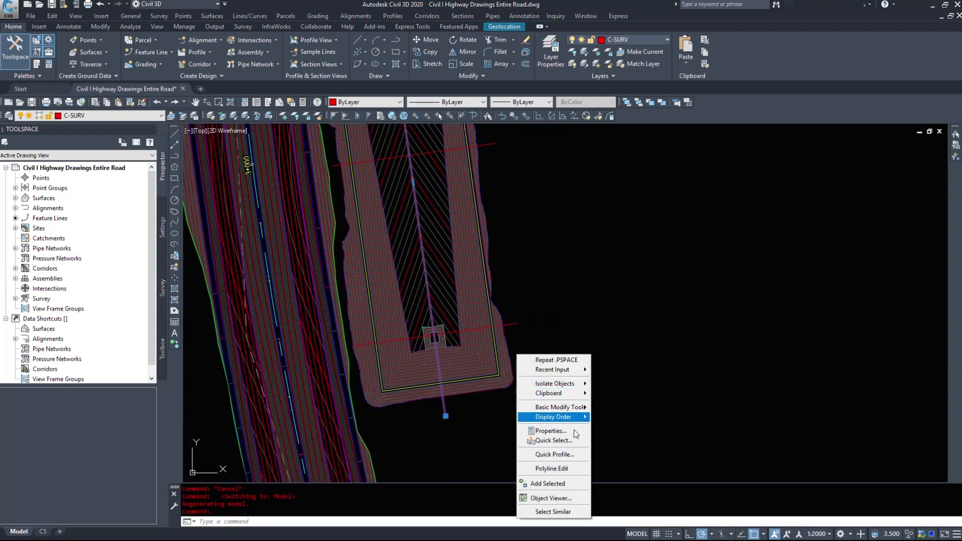
click(551, 431)
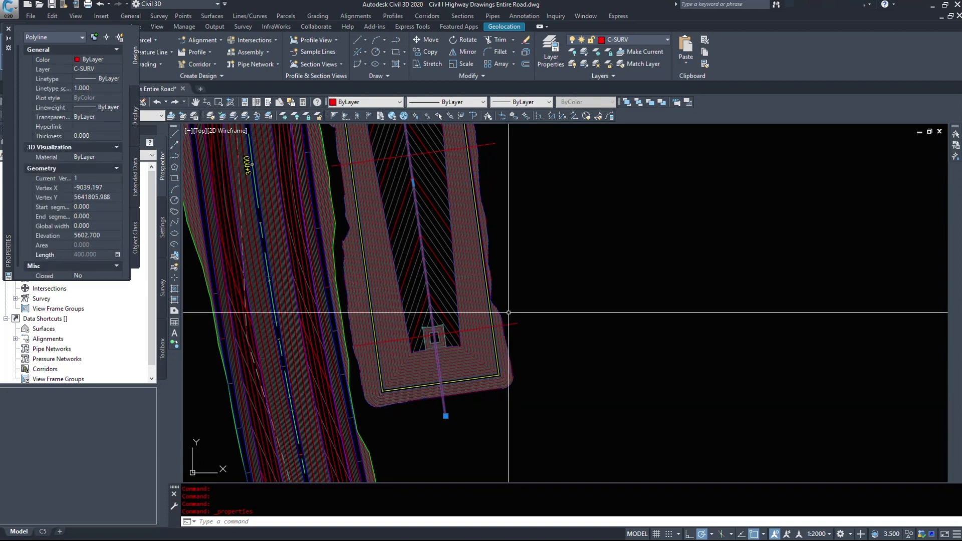
middle_drag(535, 259, 550, 318)
key(Escape)
click(525, 384)
key(Escape)
- Move the cross-section polyline at the sump slightly along its own direction toward the highway, using its endpoint as base point
scroll(435, 360, up, 6)
scroll(433, 352, down, 4)
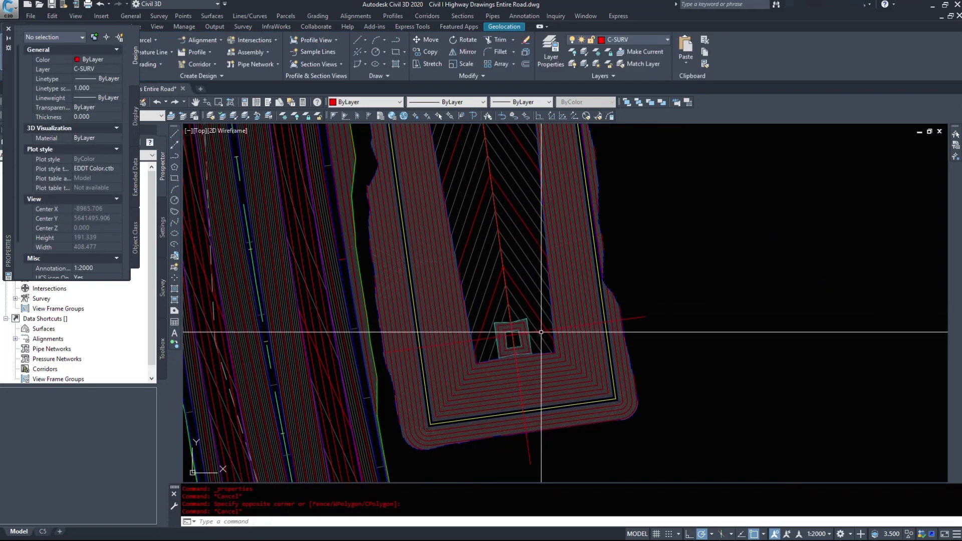
click(575, 326)
key(Escape)
mouse_move(553, 133)
middle_down()
mouse_move(551, 456)
mouse_move(613, 253)
mouse_move(599, 196)
middle_up()
click(625, 317)
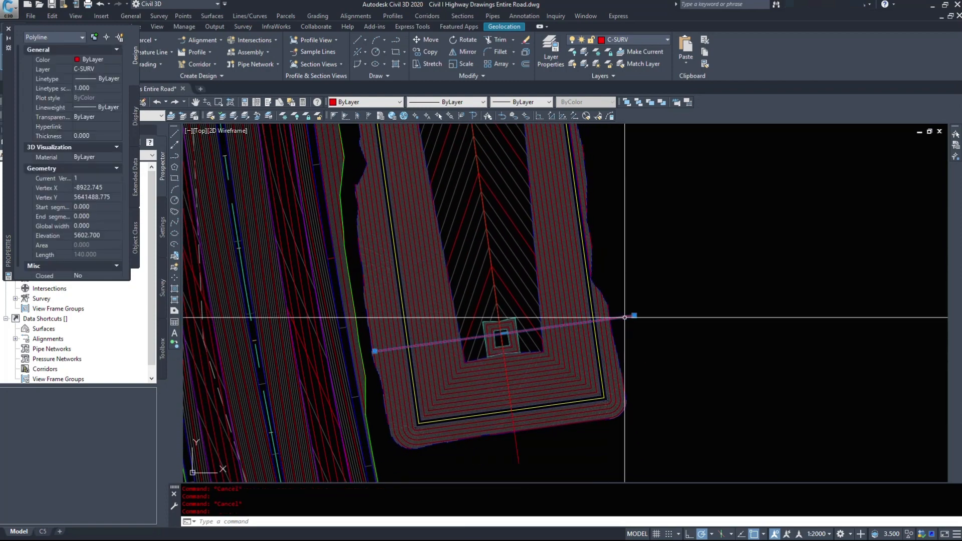
key(Return)
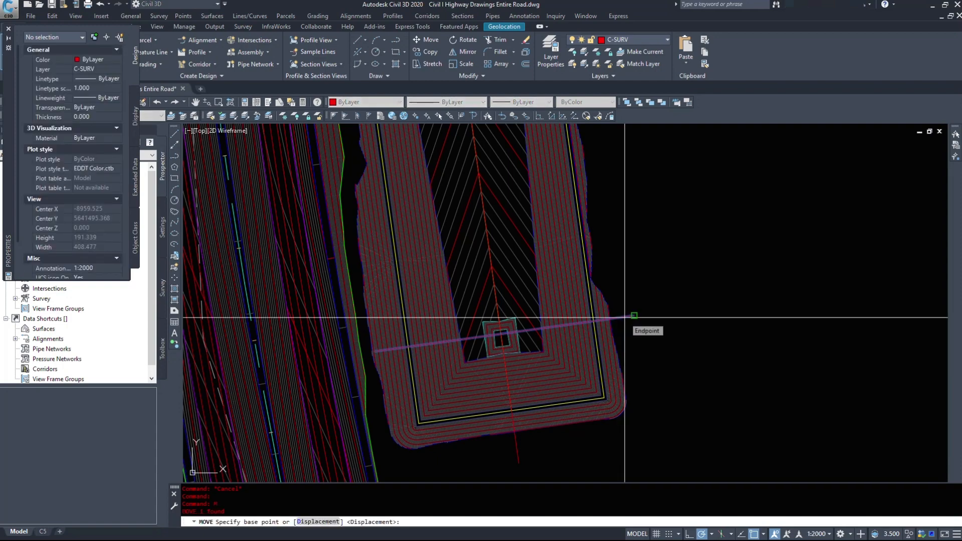
click(626, 316)
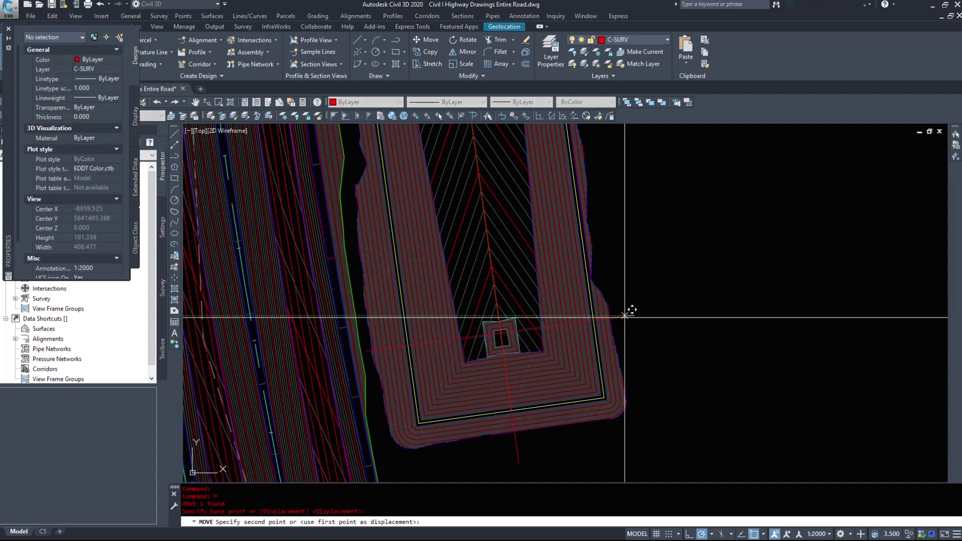
scroll(626, 319, up, 5)
scroll(703, 350, down, 4)
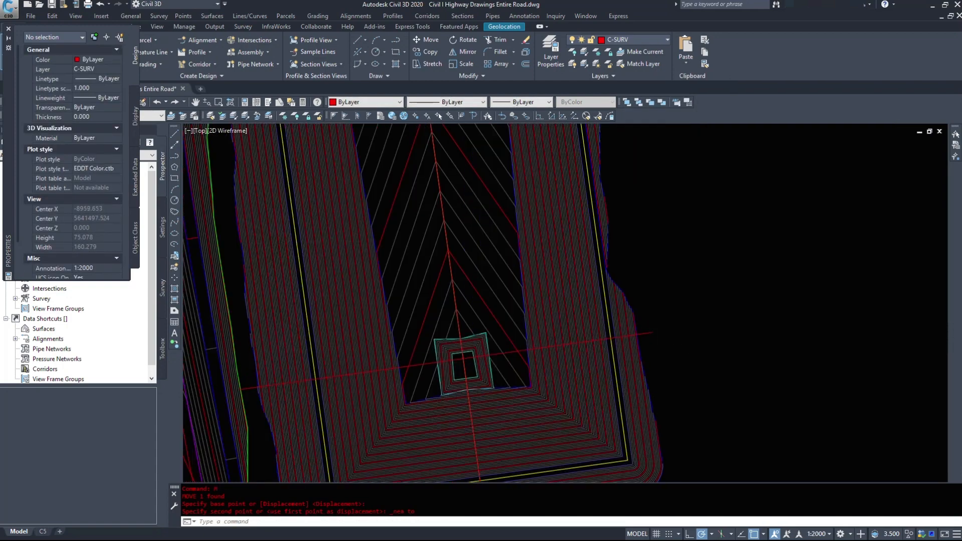
key(Escape)
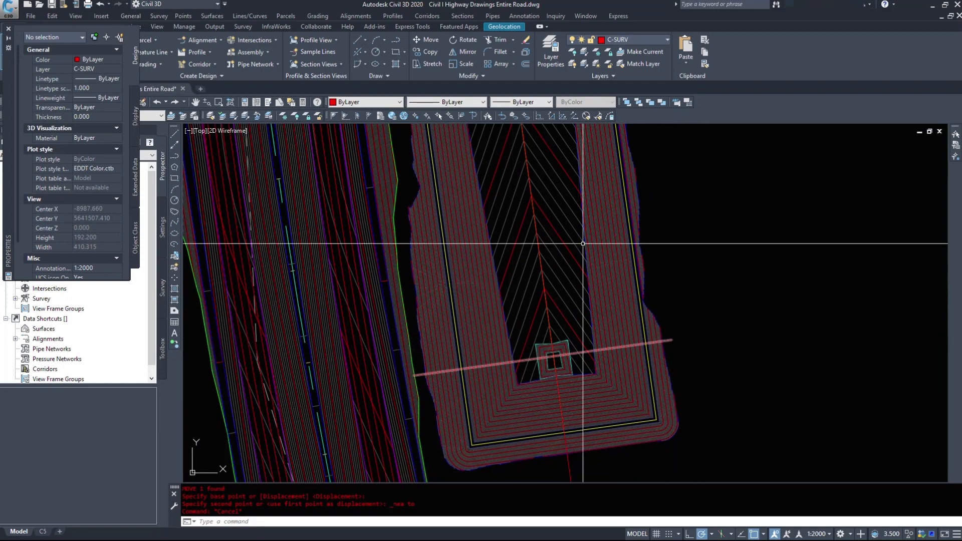
- On layout C5, move the upper C/C5 section marker down onto the endpoint of section line C at 0+140
middle_drag(566, 263, 494, 260)
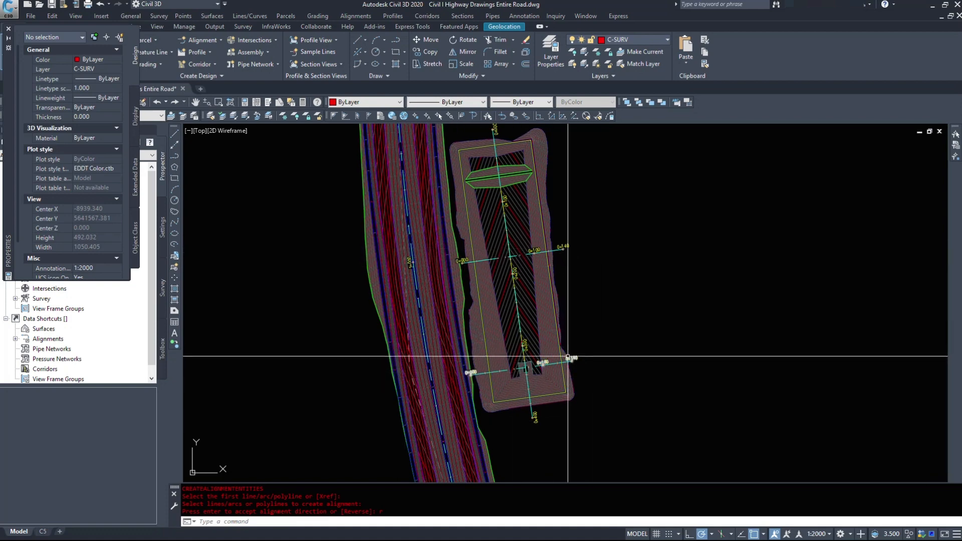
scroll(637, 381, down, 4)
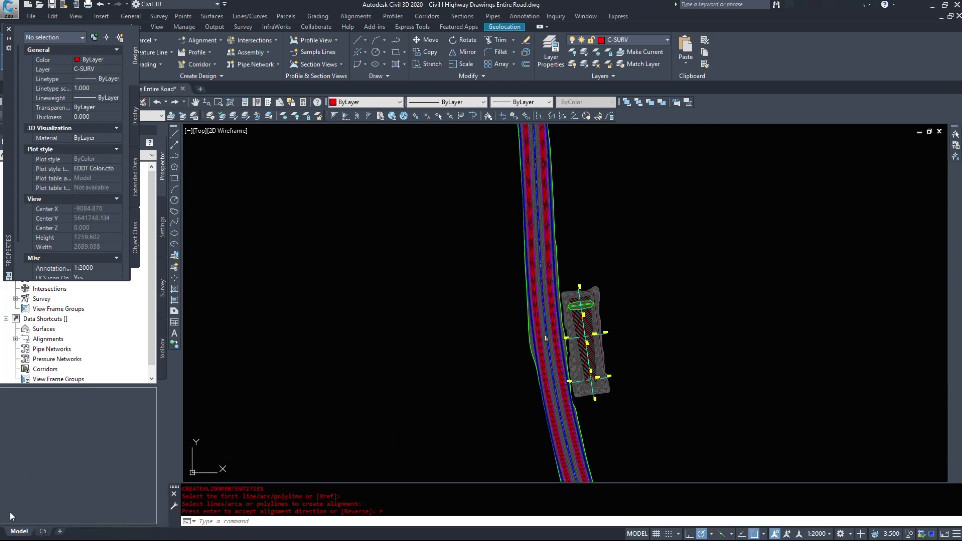
click(42, 532)
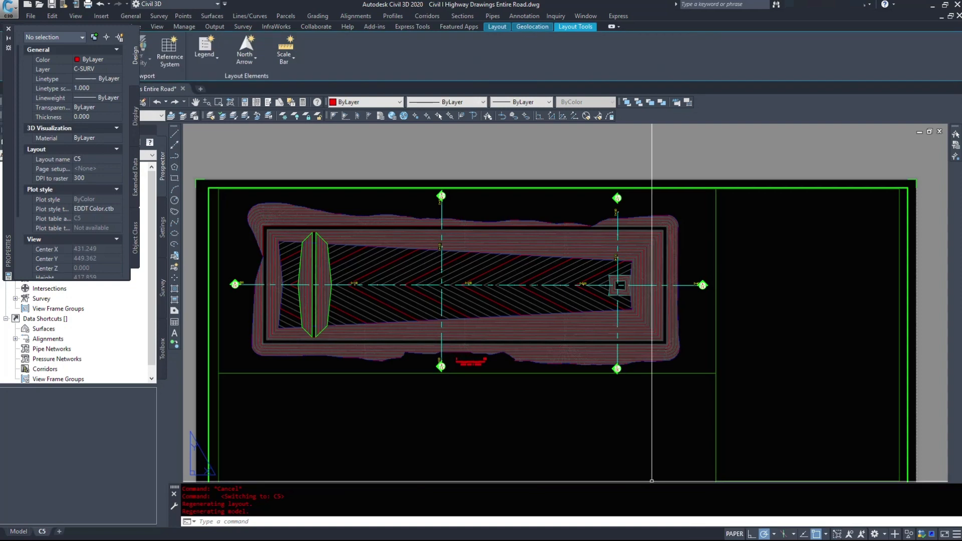
click(618, 196)
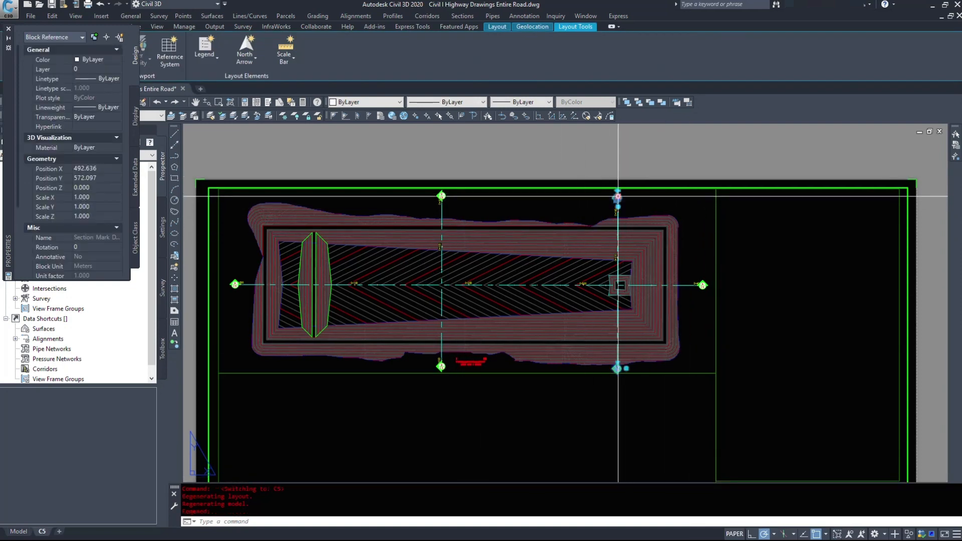
key(Return)
scroll(564, 216, up, 7)
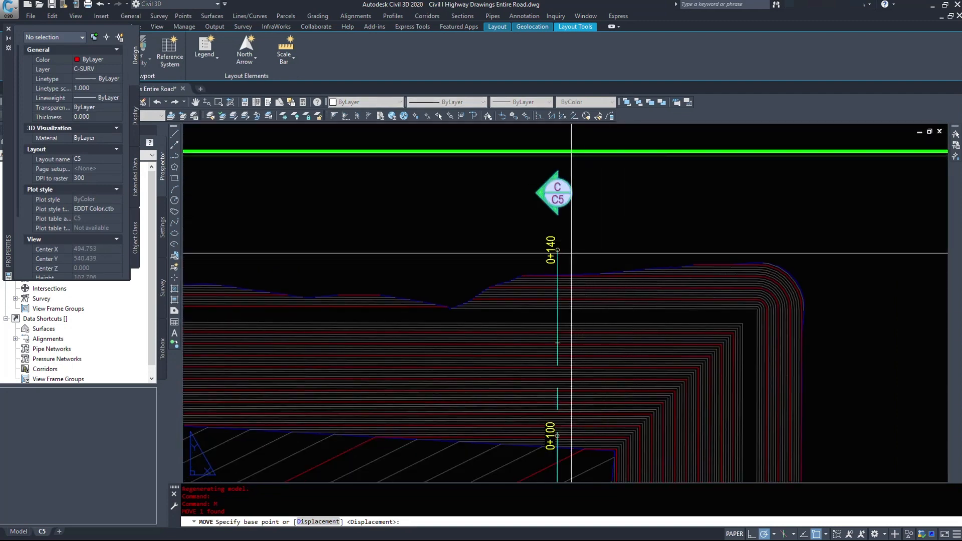
click(558, 215)
shift+right_click(580, 235)
click(596, 303)
click(558, 260)
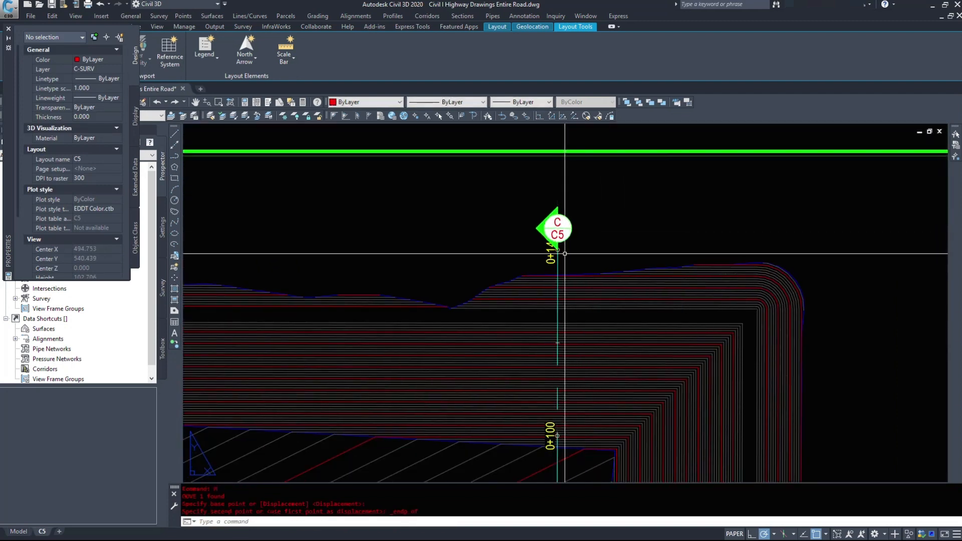
- Examine sheet C5, including the pond plan viewport, the empty viewports below it and the blank area beside it
scroll(538, 256, down, 7)
scroll(538, 254, down, 2)
key(Escape)
scroll(570, 376, up, 4)
scroll(505, 381, down, 4)
middle_drag(506, 383, 484, 313)
scroll(417, 197, up, 5)
scroll(404, 290, down, 5)
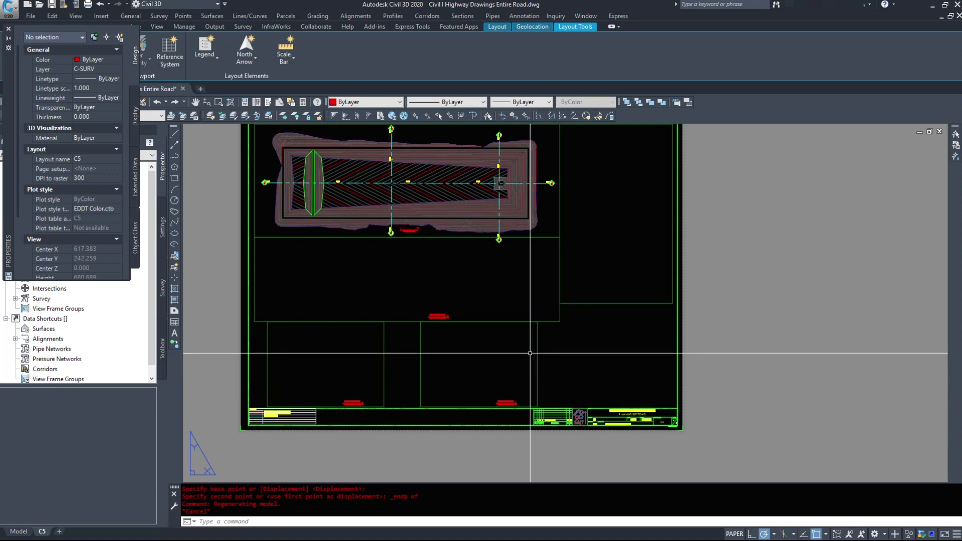
middle_drag(615, 200, 569, 273)
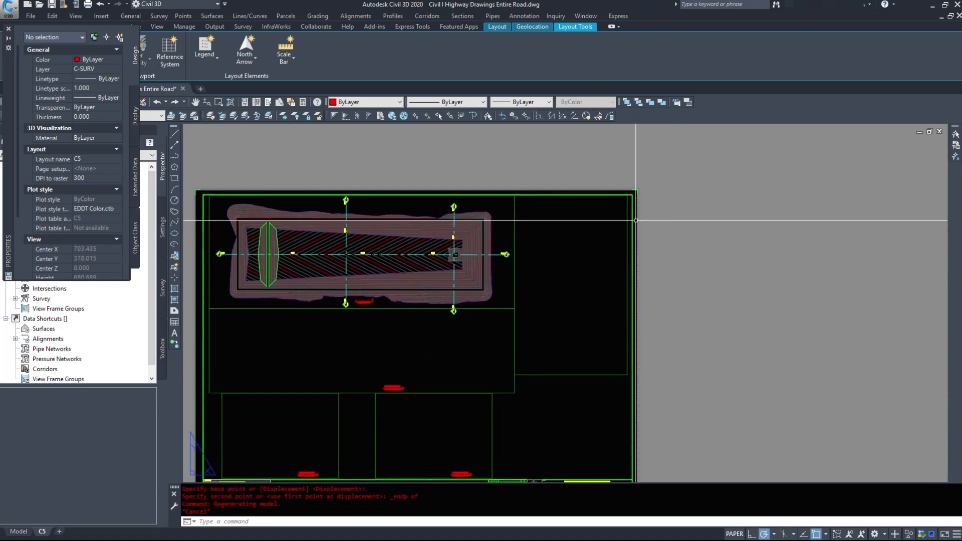
click(621, 215)
click(525, 366)
click(618, 222)
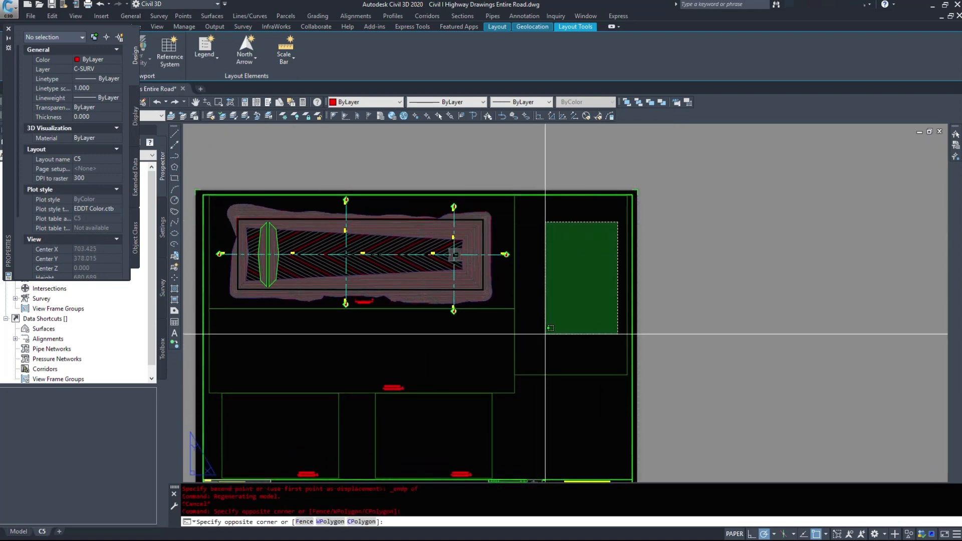
click(540, 338)
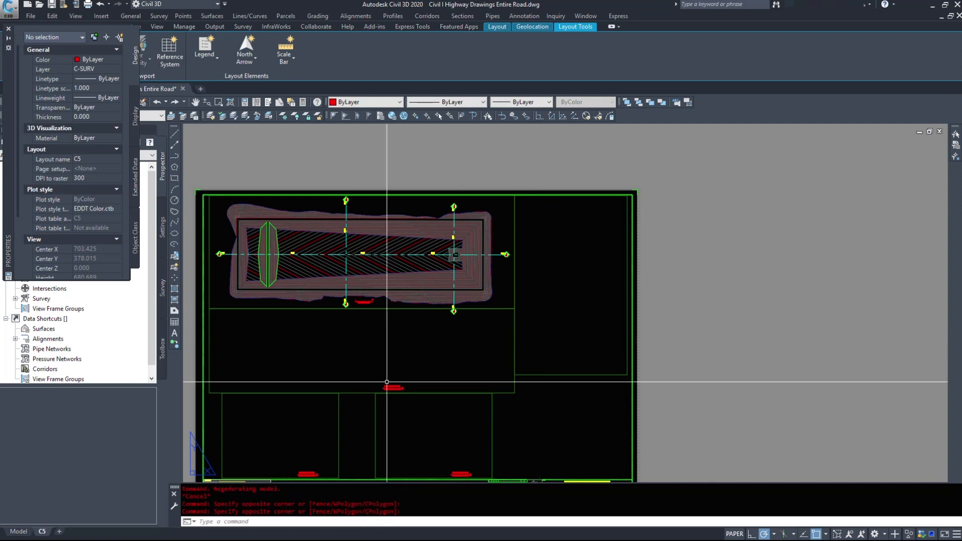
middle_drag(384, 383, 487, 362)
double_click(320, 203)
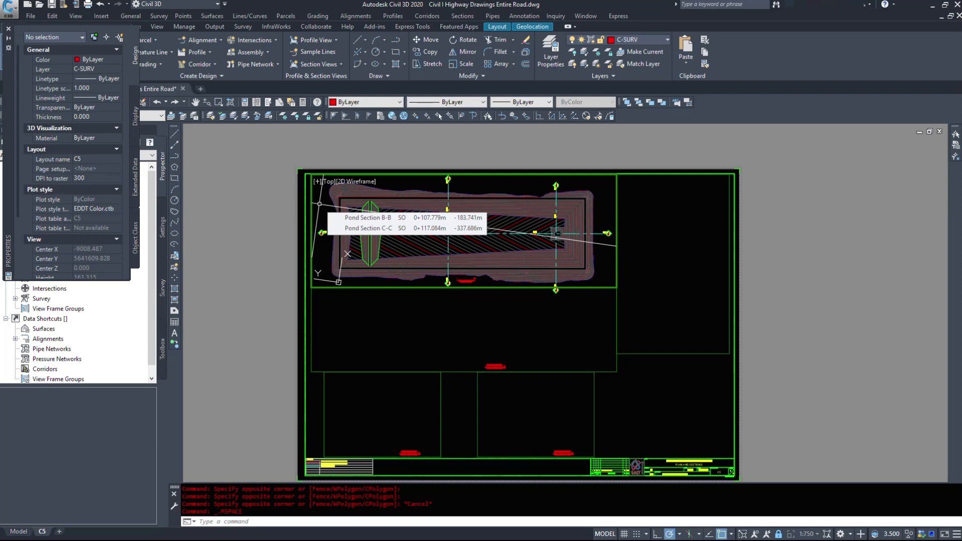
double_click(282, 239)
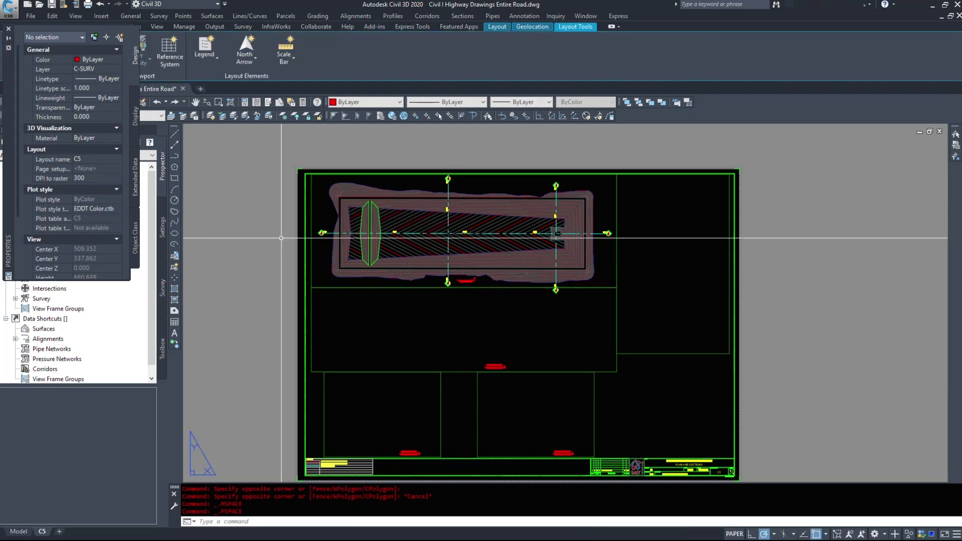
- Activate the viewport directly below the pond plan and start Create Profile from Surface for the Pond Section A-A alignment
double_click(471, 327)
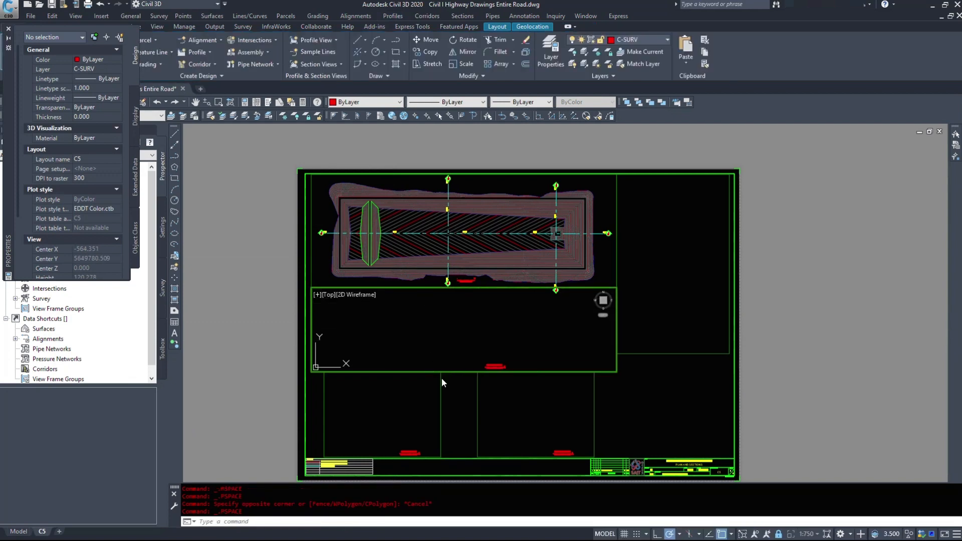
click(400, 16)
click(406, 29)
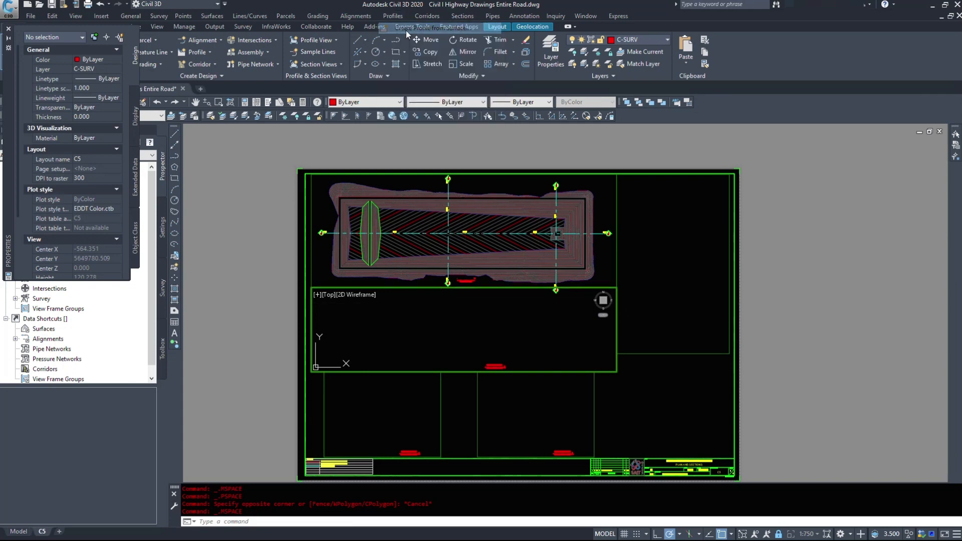
click(371, 191)
click(367, 201)
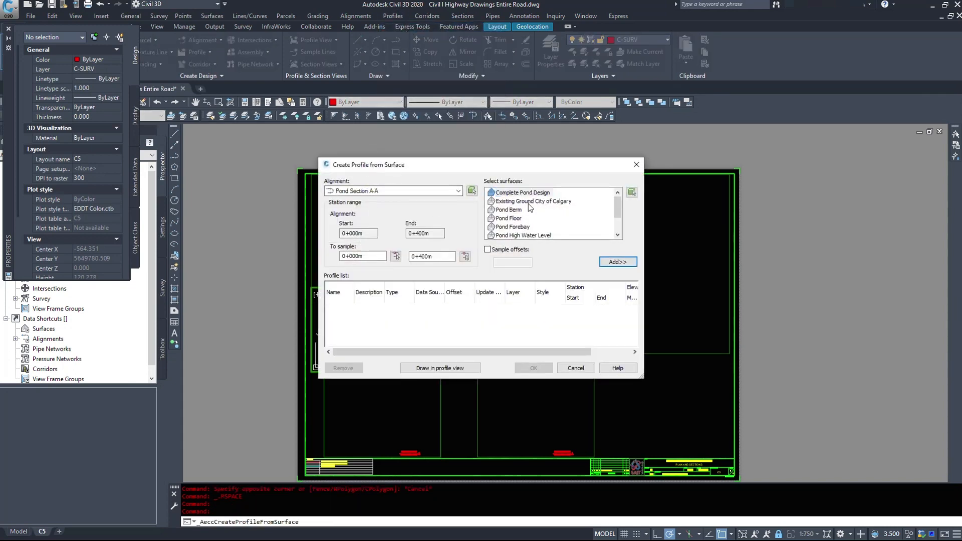
drag(537, 161, 352, 74)
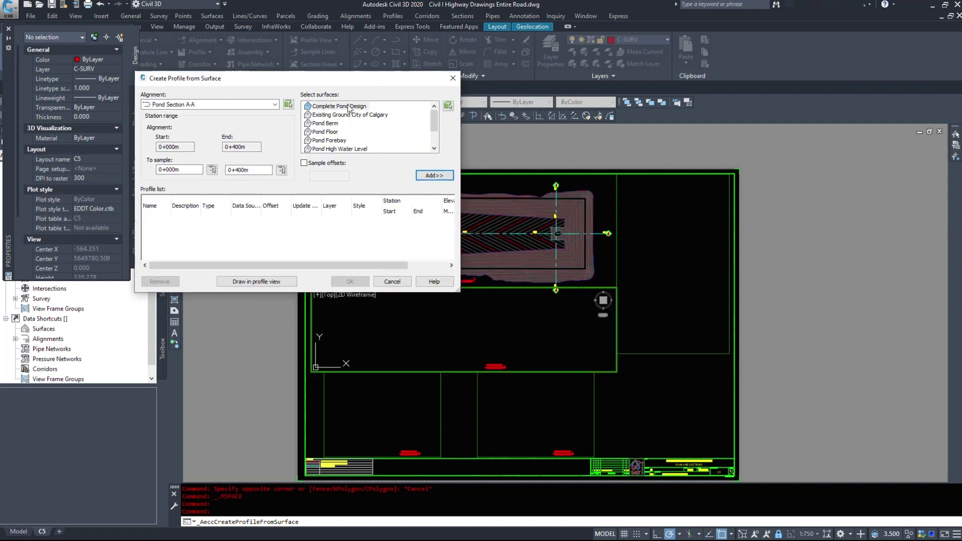
- Add the Complete Pond Design, Existing Ground City of Calgary and Pond High Water Level surfaces once each to the profile list
click(426, 176)
click(426, 175)
click(169, 282)
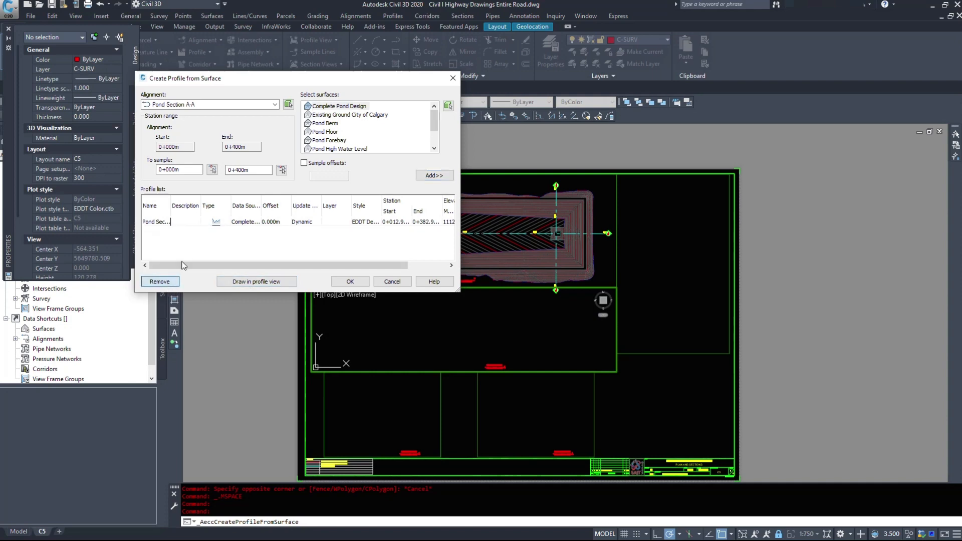
click(346, 115)
click(420, 176)
scroll(366, 145, down, 1)
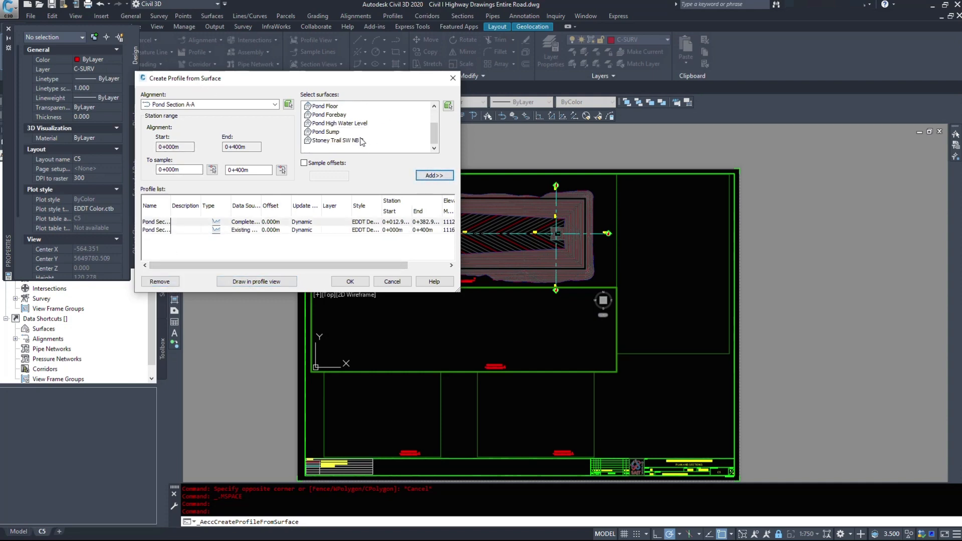
click(429, 176)
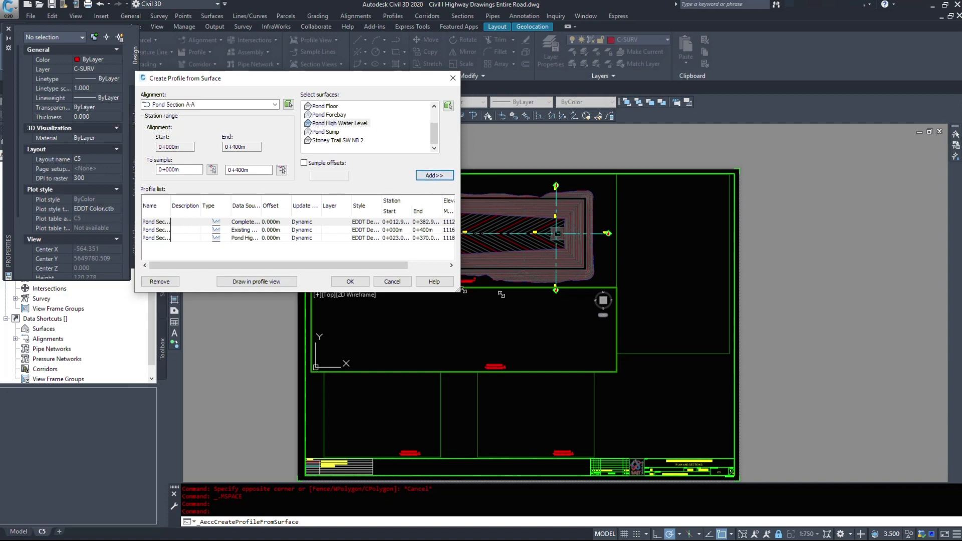
- Assign the EDDT Existing Ground style to the Existing Ground City of Calgary profile in the profile list
drag(501, 295, 621, 306)
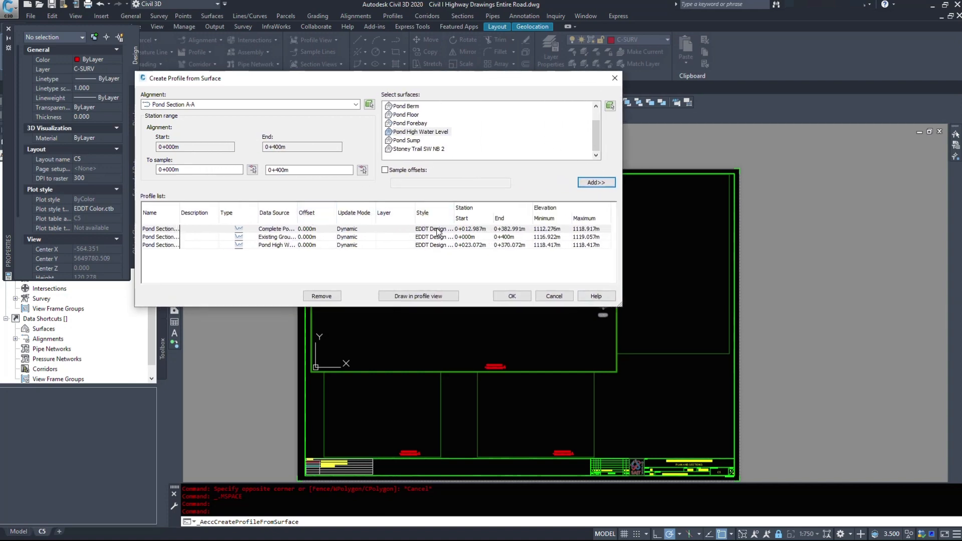
drag(454, 210, 556, 210)
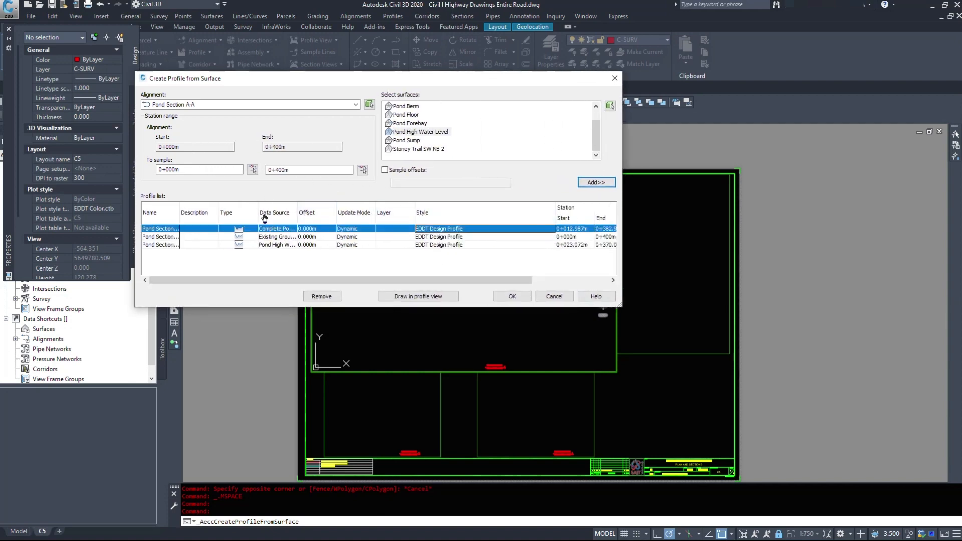
click(446, 237)
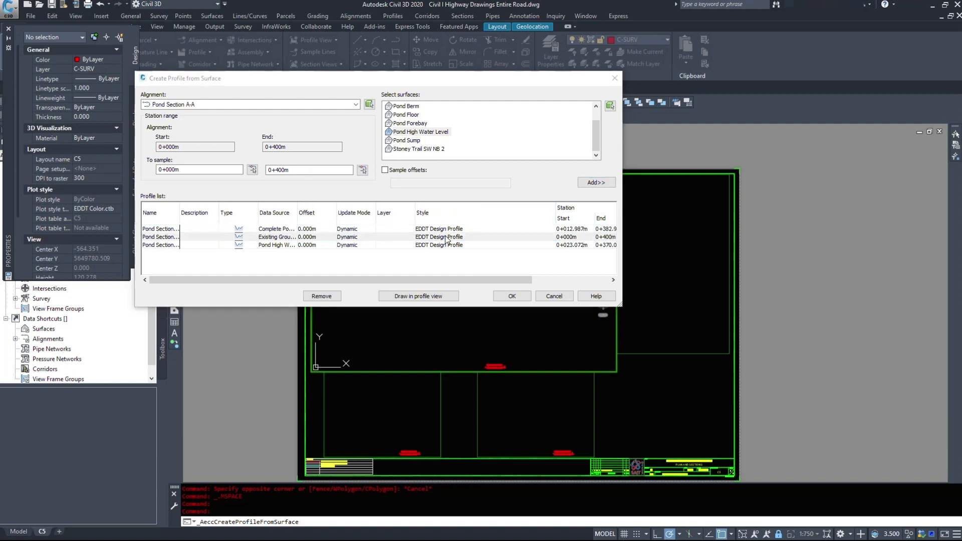
click(366, 189)
click(371, 215)
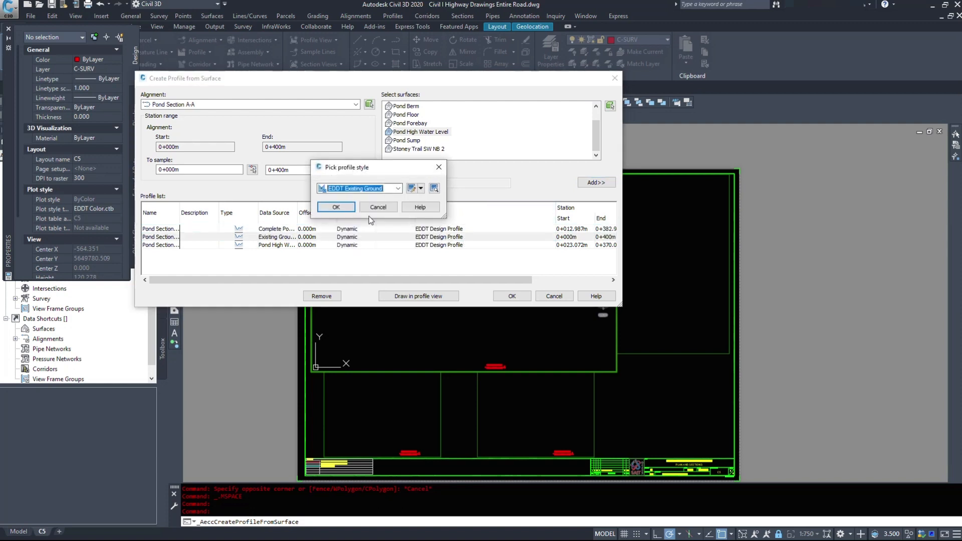
click(337, 208)
- Assign the EDDT Groundwater Level style to the Pond High Water Level profile in the profile list
click(432, 246)
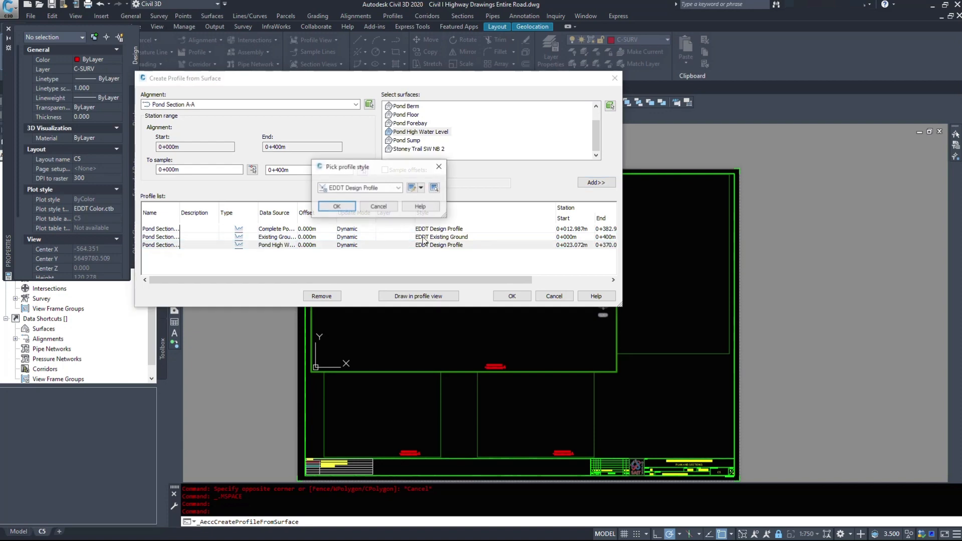
click(366, 189)
click(364, 222)
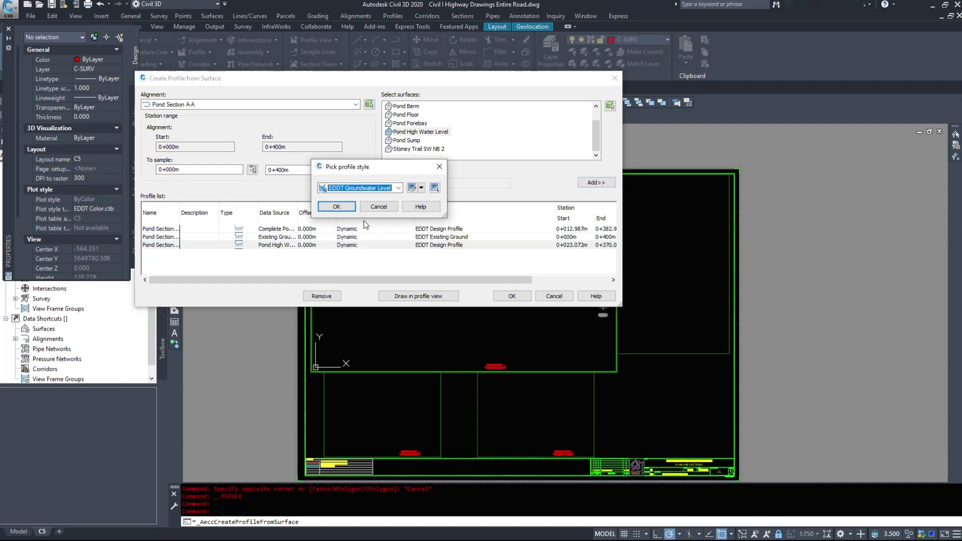
click(345, 206)
- Create the Pond Section A-A profile view with style EDDT 5xV - 20m Station Interval inside the viewport below the pond plan, then return to paper space
click(418, 297)
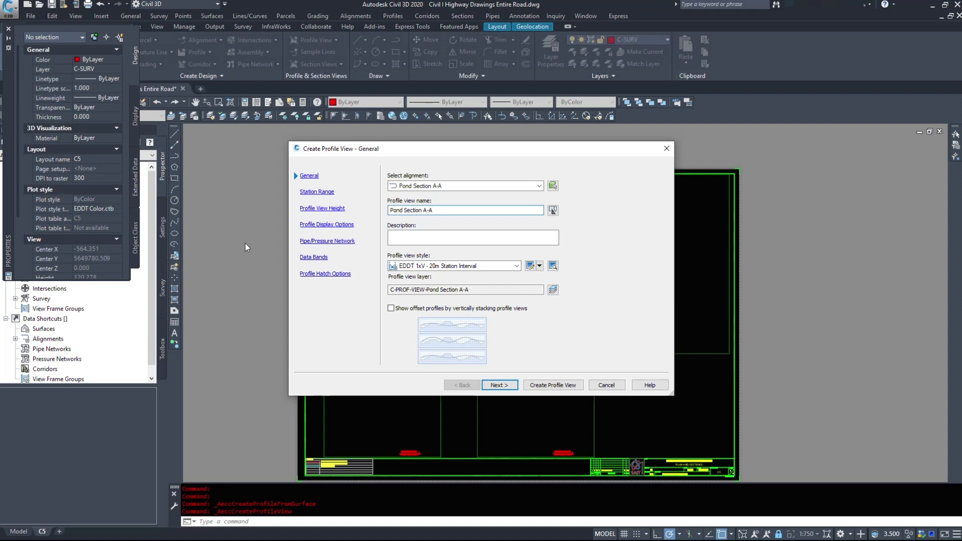
click(416, 269)
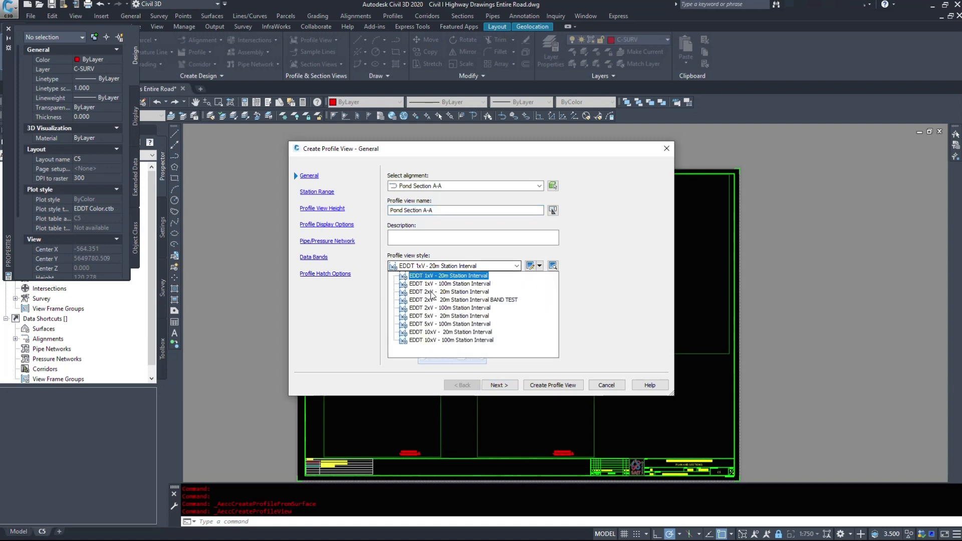
click(472, 317)
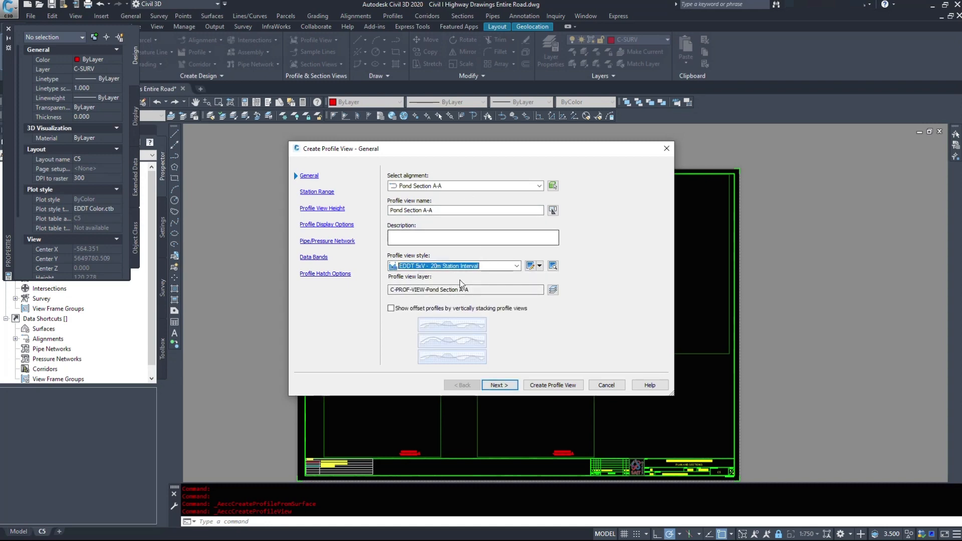
click(499, 385)
click(552, 384)
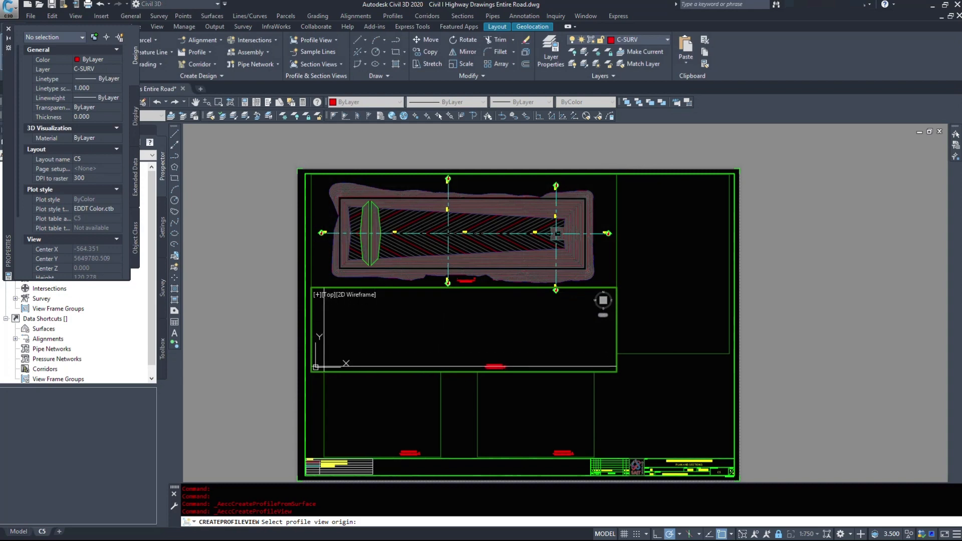
click(318, 362)
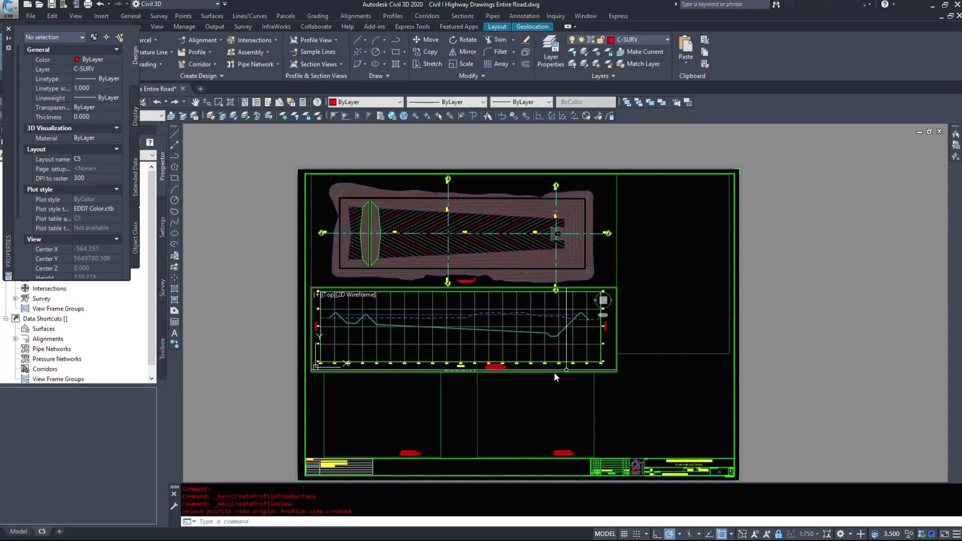
double_click(259, 330)
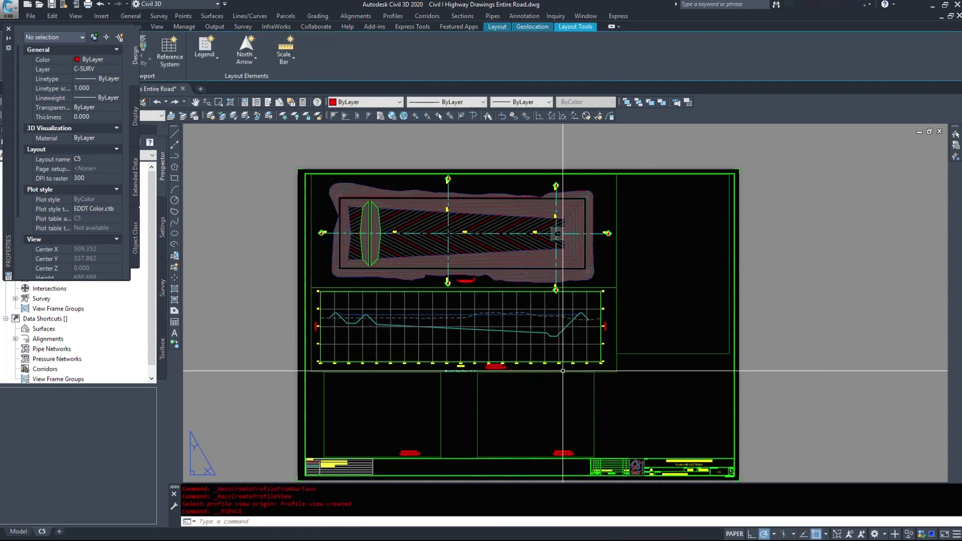
- Examine the pond plan and the profile views of Pond Sections A-A, B-B and C-C on sheet C5
scroll(539, 303, up, 4)
scroll(571, 204, down, 5)
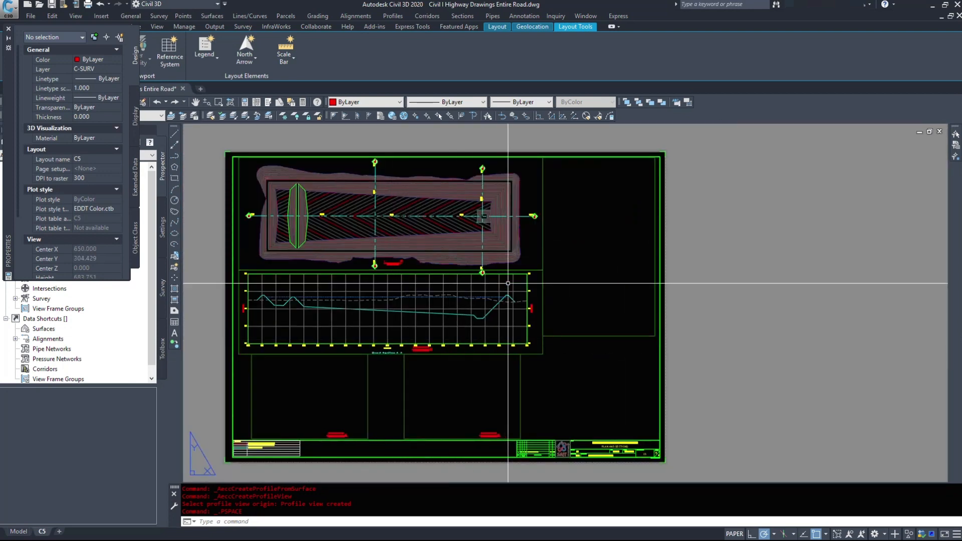
scroll(341, 300, up, 3)
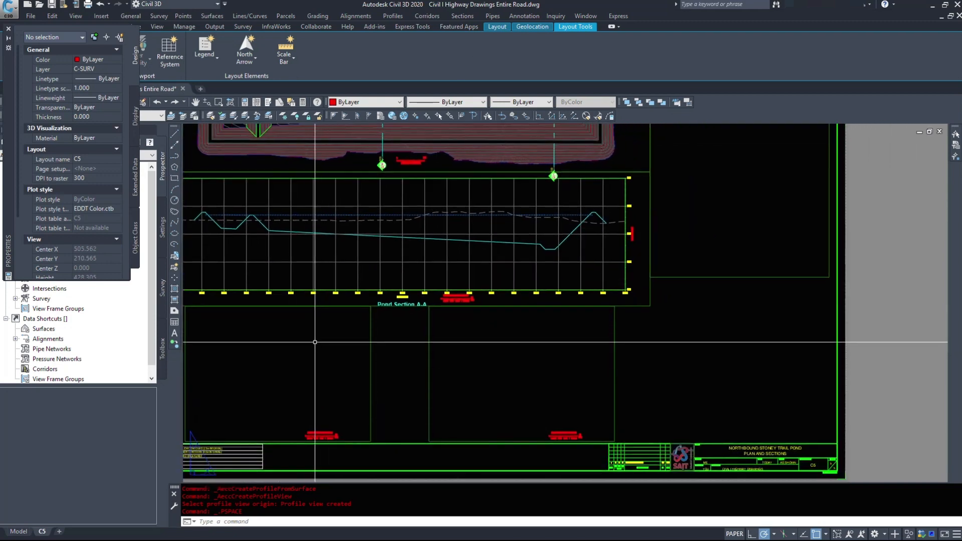
mouse_move(484, 310)
middle_down()
mouse_move(489, 400)
mouse_move(580, 353)
middle_up()
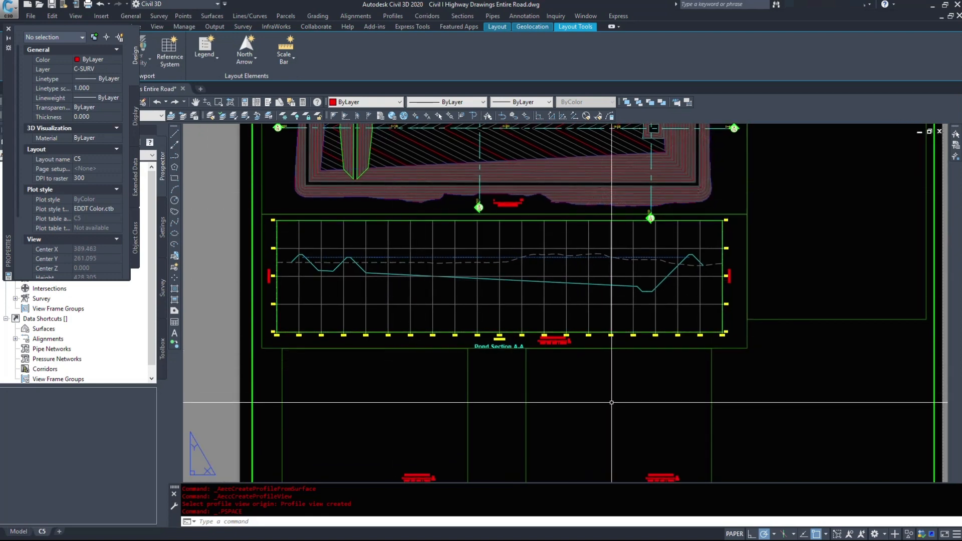
middle_drag(605, 411, 606, 326)
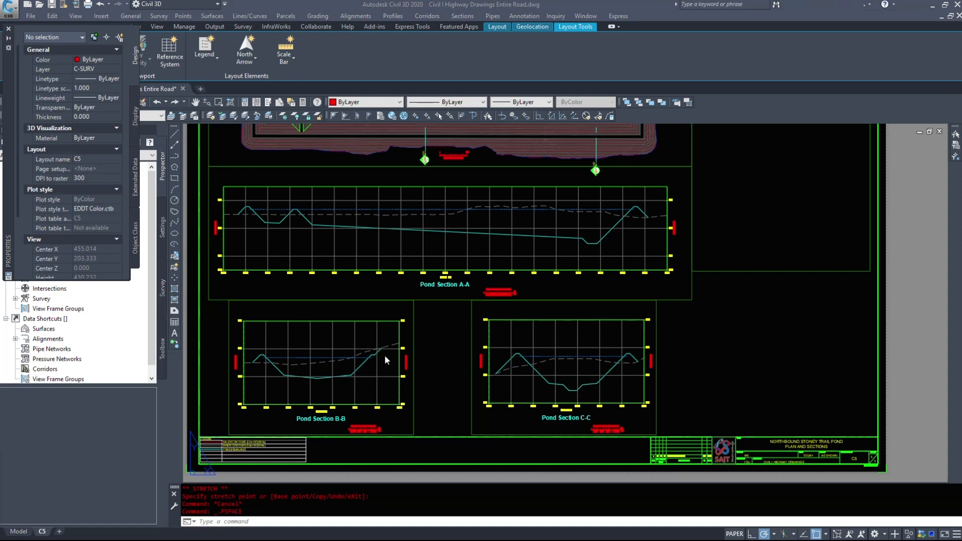
middle_drag(367, 207, 430, 288)
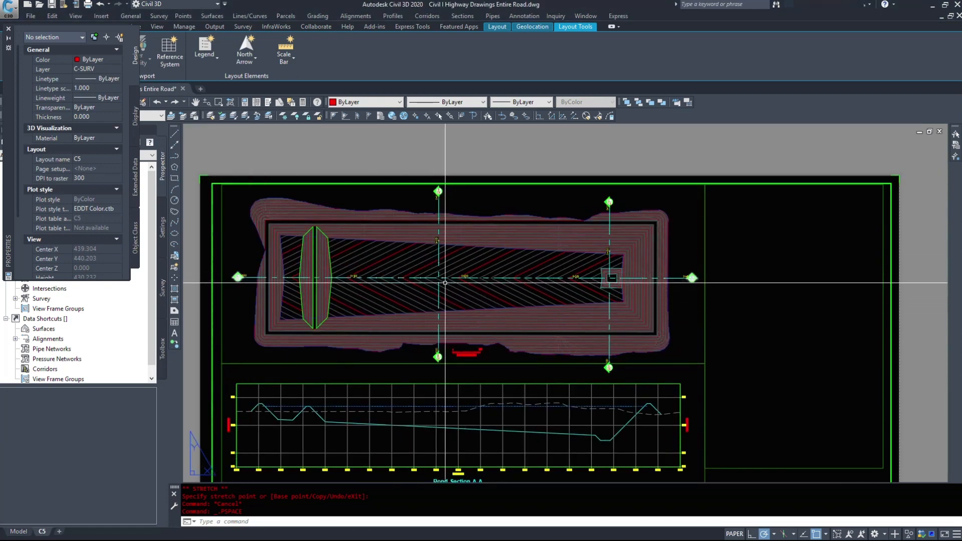
middle_drag(717, 278, 765, 277)
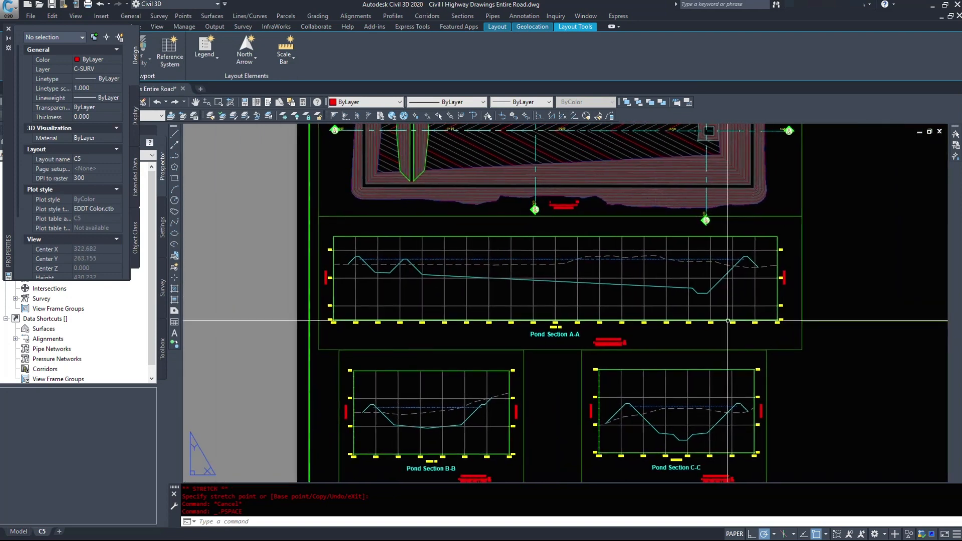
middle_drag(565, 436, 550, 357)
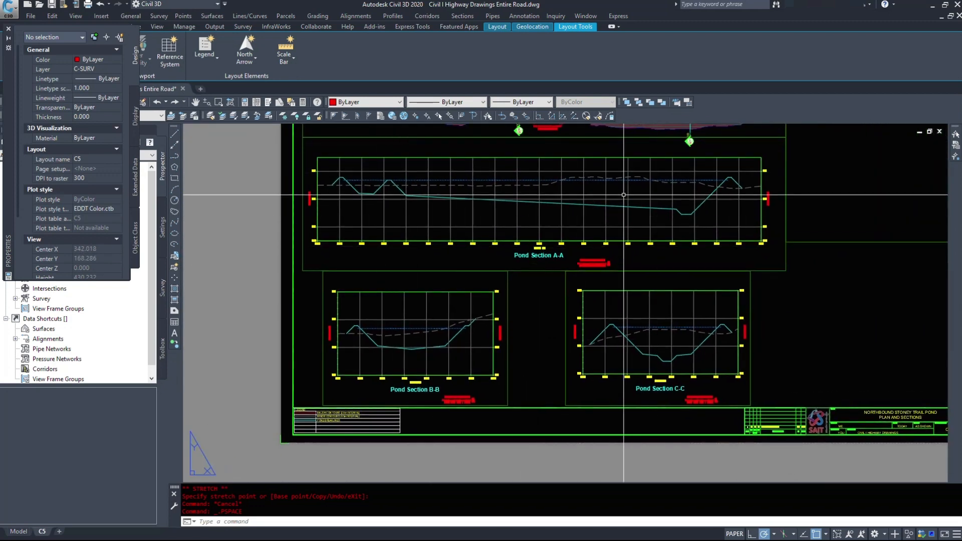
middle_drag(623, 194, 626, 312)
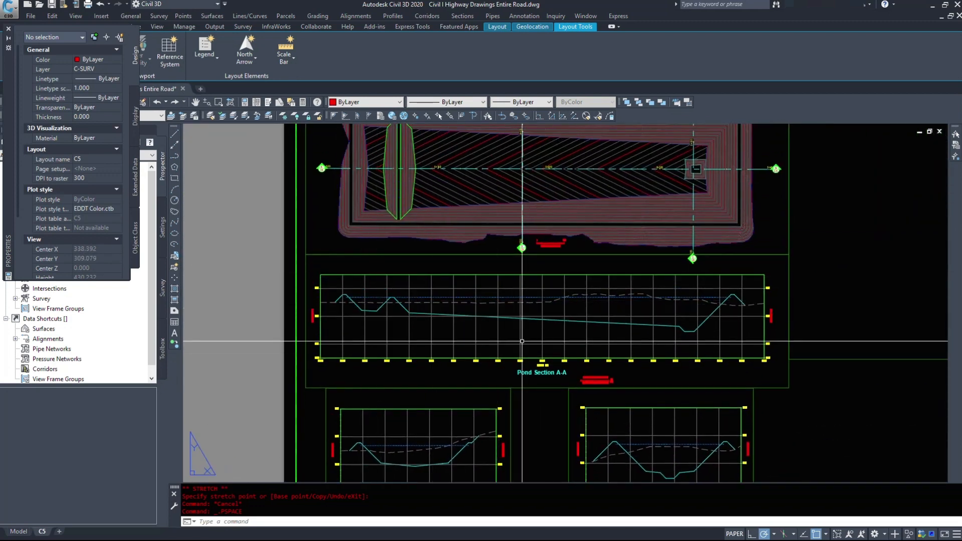
scroll(459, 322, up, 2)
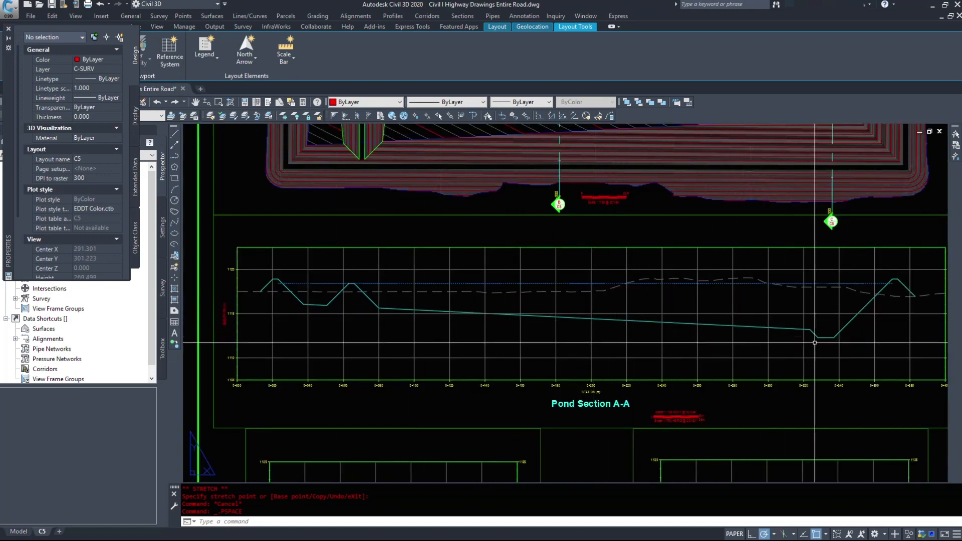
middle_drag(863, 306, 835, 310)
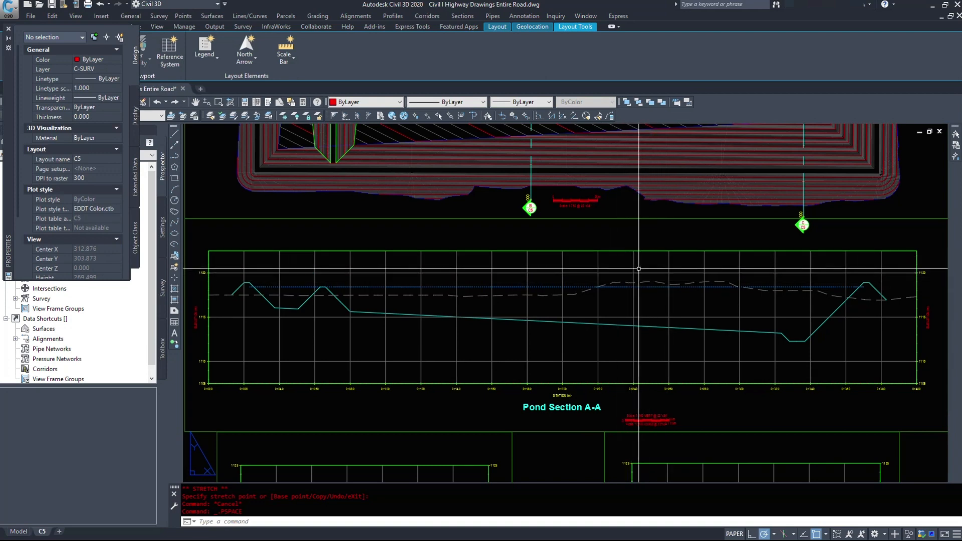
middle_drag(634, 402, 602, 235)
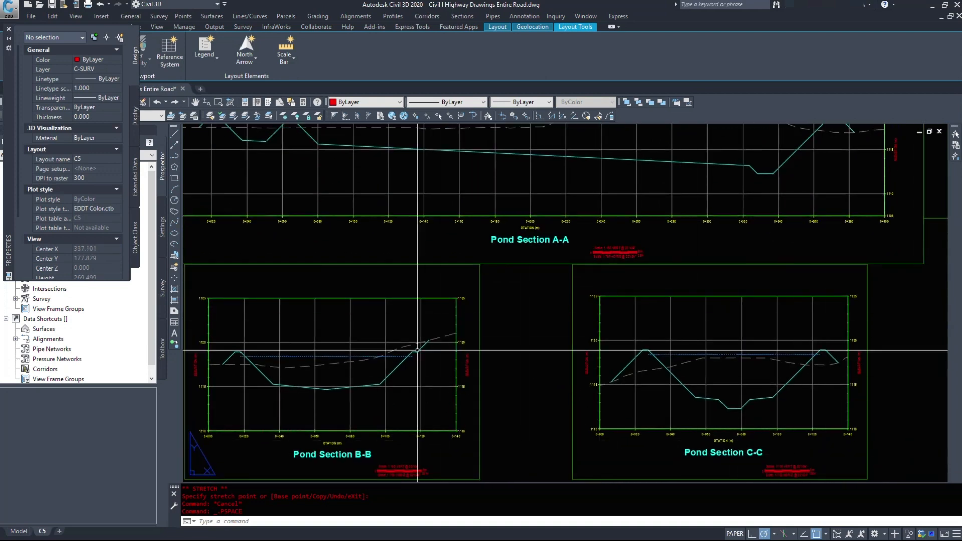
scroll(567, 451, down, 1)
middle_drag(538, 442, 579, 280)
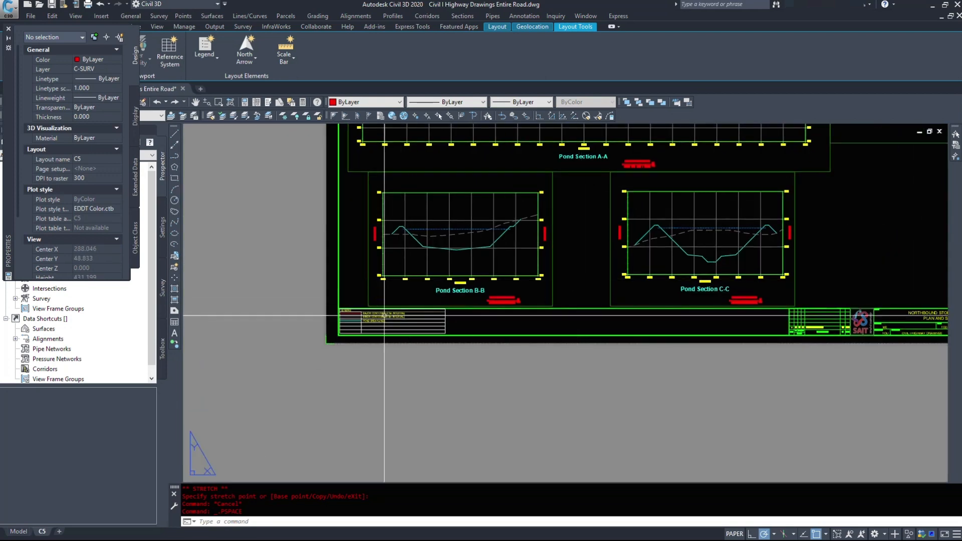
- Compare the sheet legend's entries with the line types in Pond Section B-B and the contours on the pond plan
scroll(371, 311, up, 4)
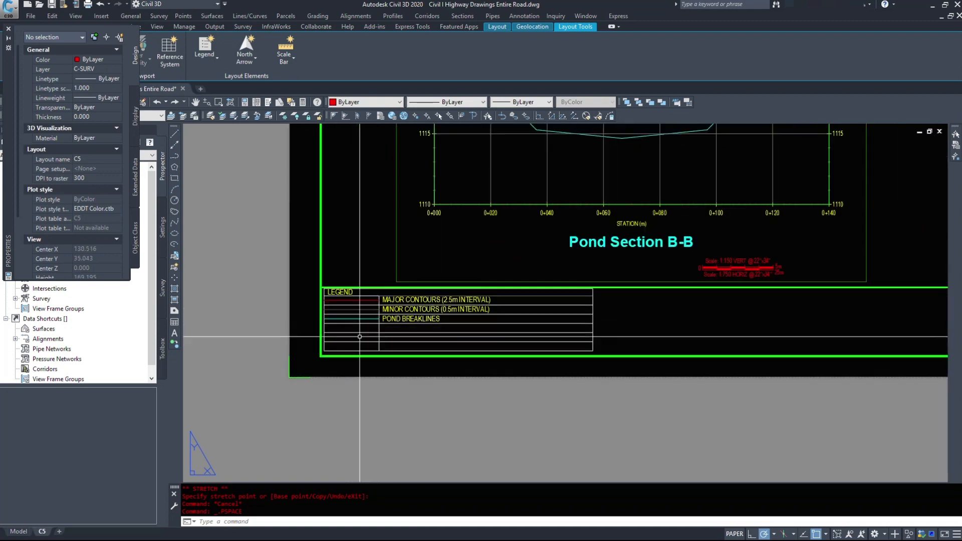
middle_drag(398, 344, 387, 418)
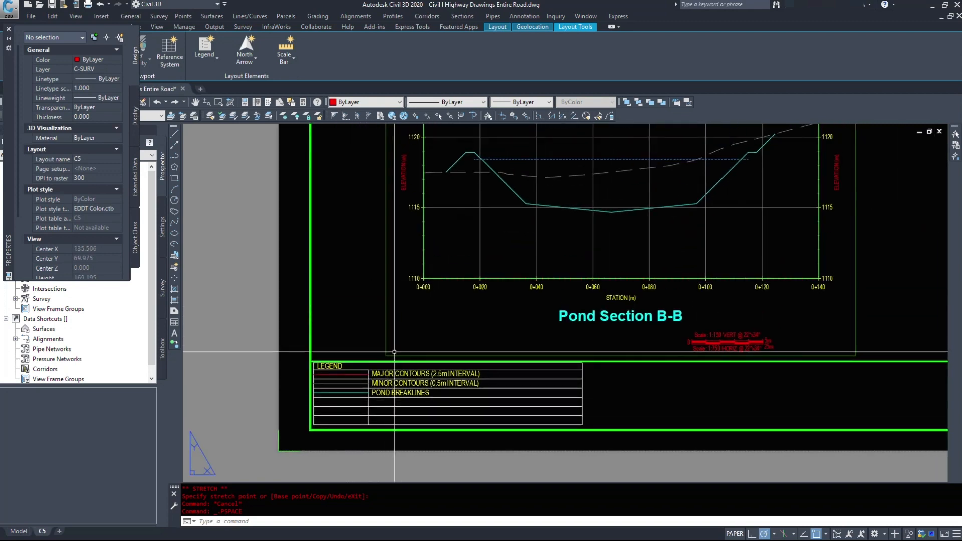
right_click(421, 257)
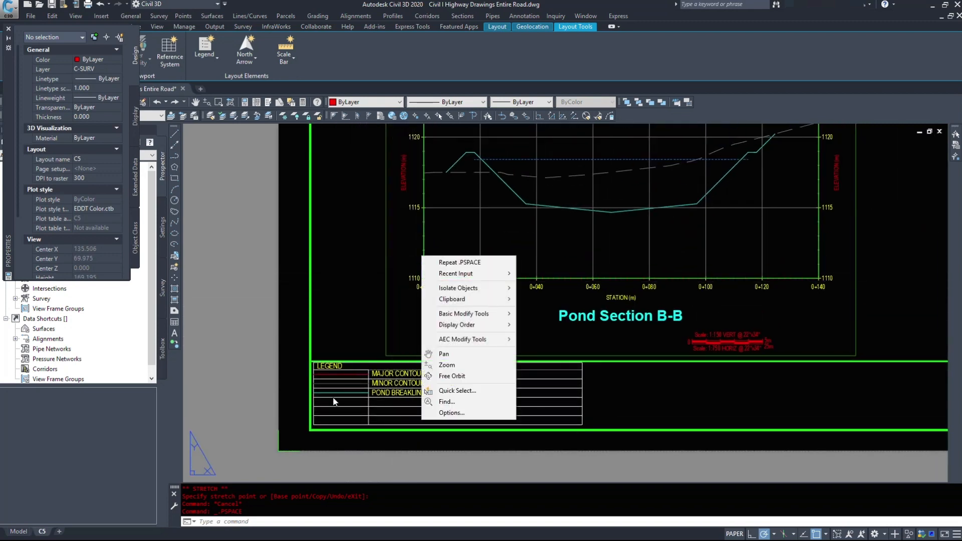
click(256, 414)
click(532, 181)
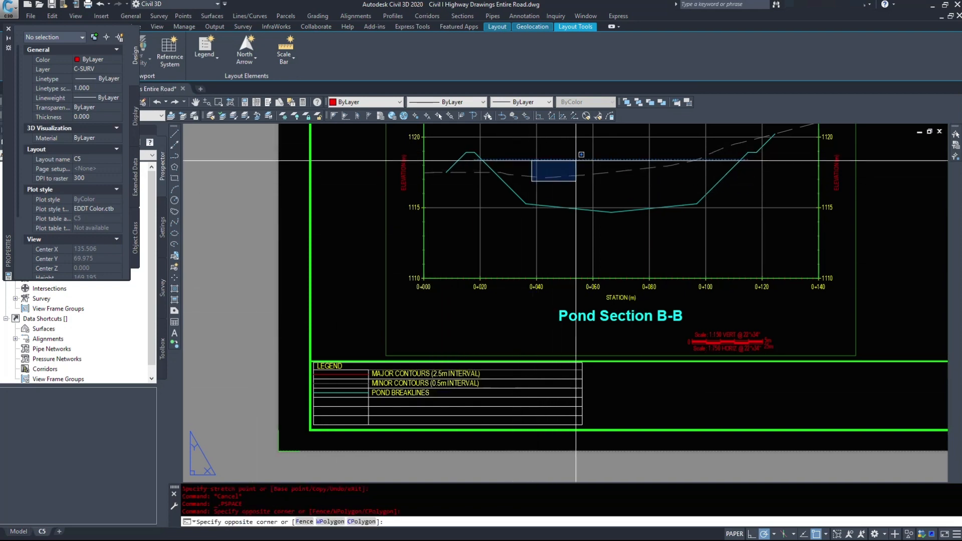
click(576, 161)
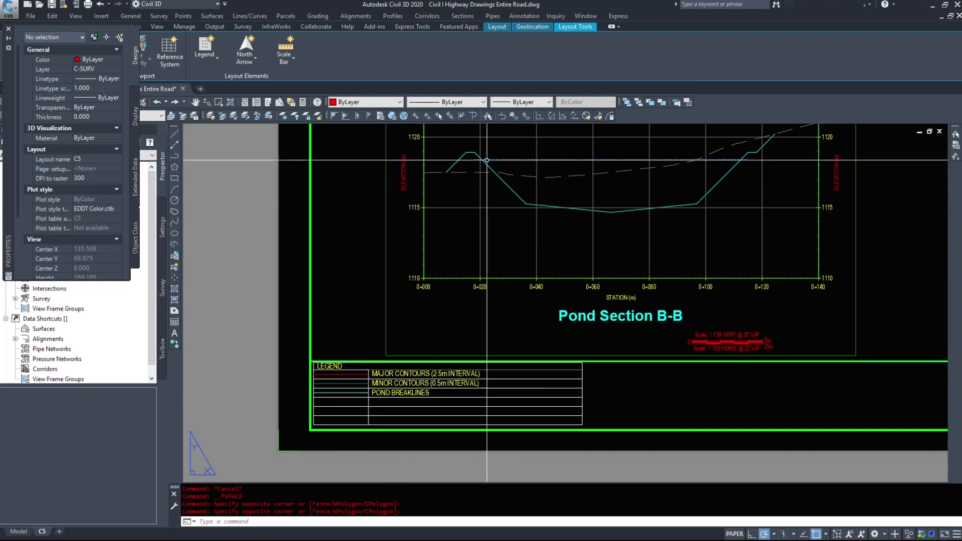
middle_drag(733, 177, 604, 474)
middle_drag(551, 135, 484, 478)
middle_drag(542, 151, 495, 358)
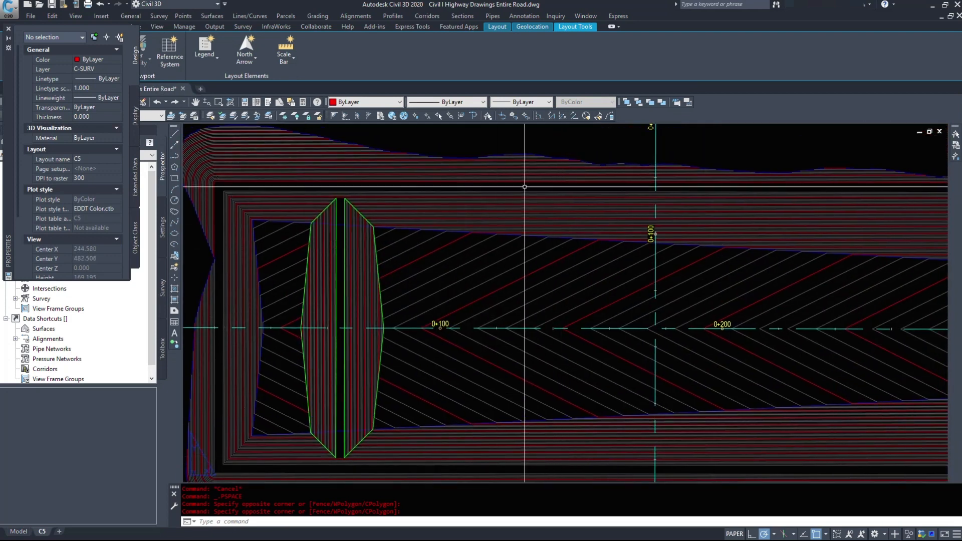
scroll(283, 306, down, 2)
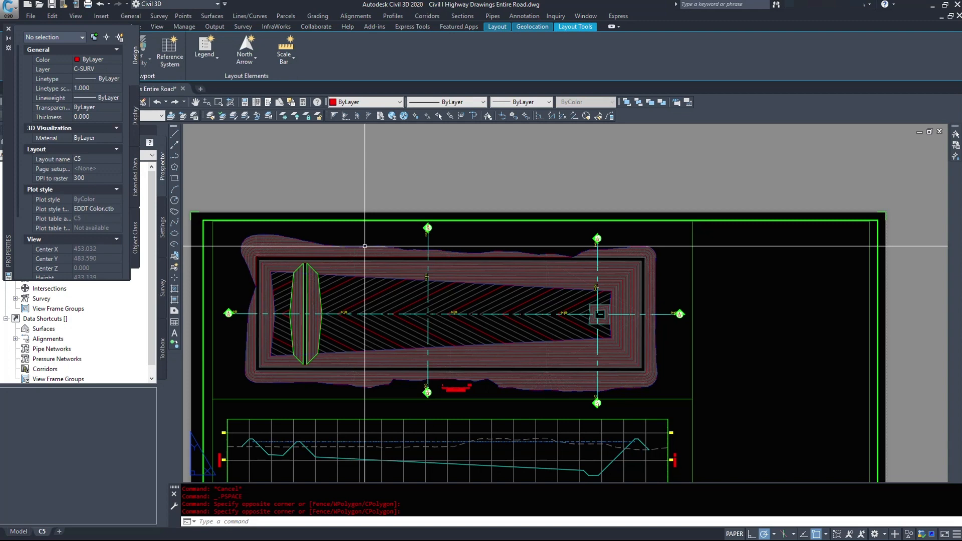
- Apply the EDDT Design 2.5m IDX & 0.2 INT surface style to the Complete Pond Design surface in the pond plan viewport
click(8, 29)
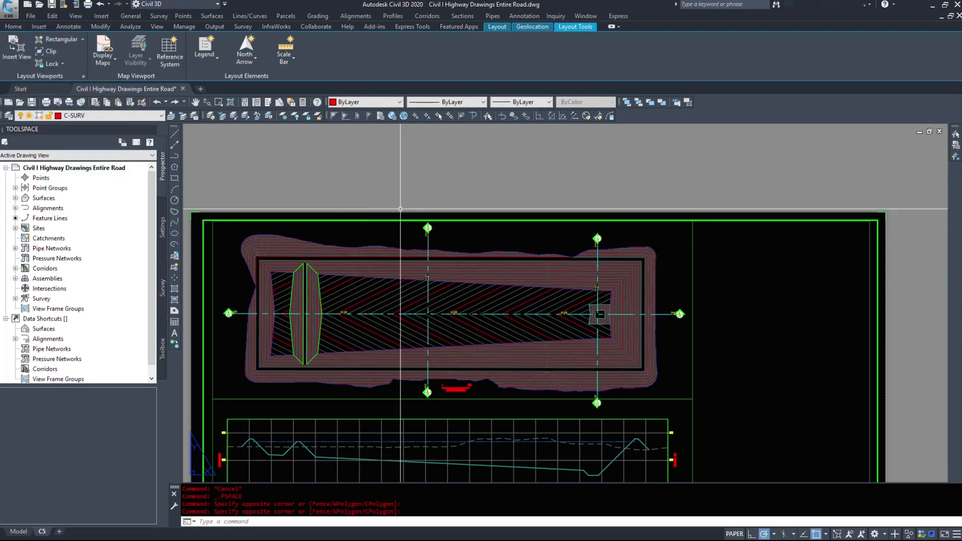
double_click(269, 269)
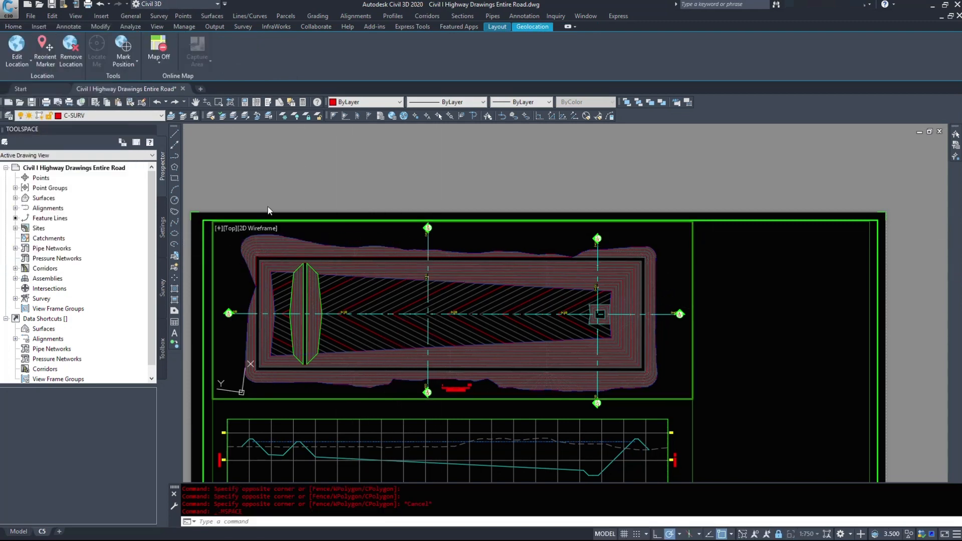
scroll(470, 280, up, 2)
click(480, 264)
right_click(567, 264)
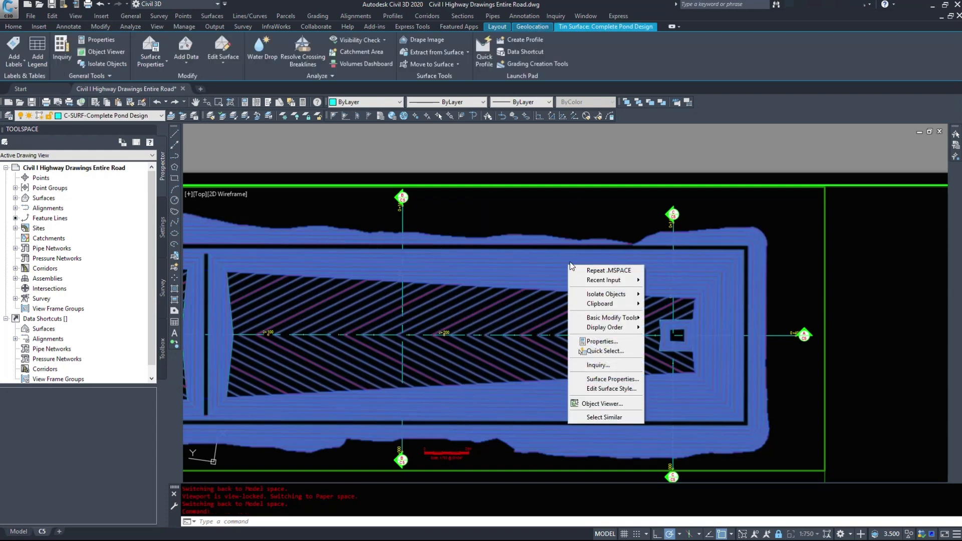
click(620, 384)
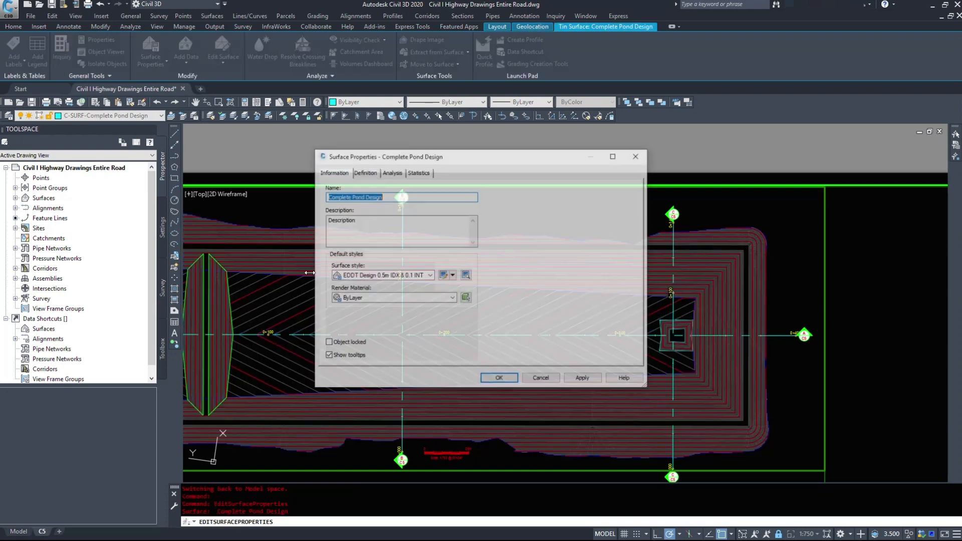
click(381, 275)
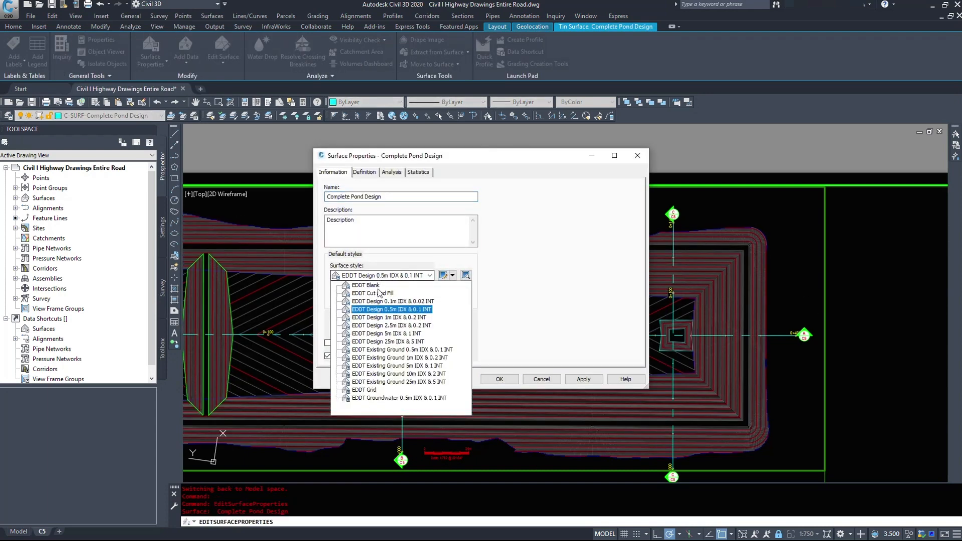
click(392, 326)
click(583, 379)
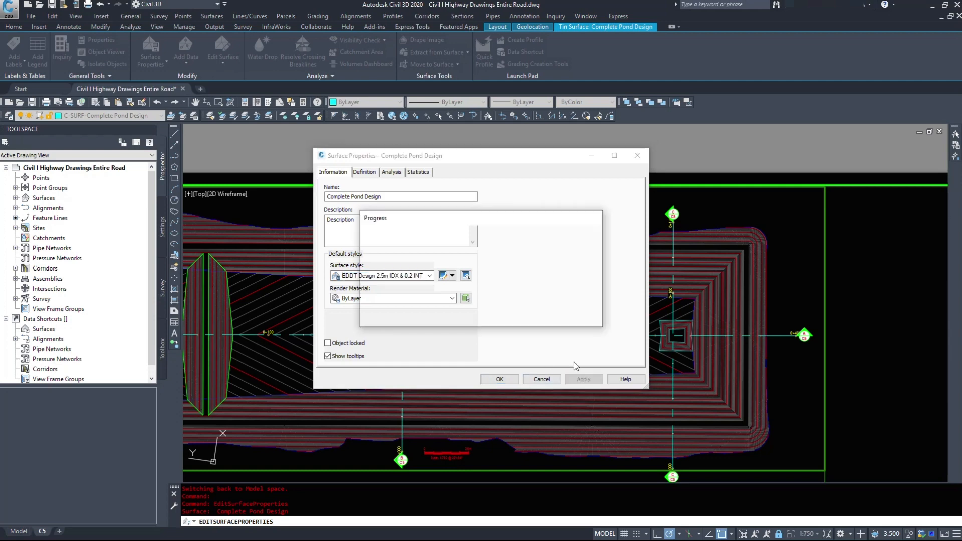
- Check the surface style's contour intervals, rename the style EDDT Design 2.5m IDX & 0.5 INT, and accept the surface properties
click(446, 276)
click(393, 173)
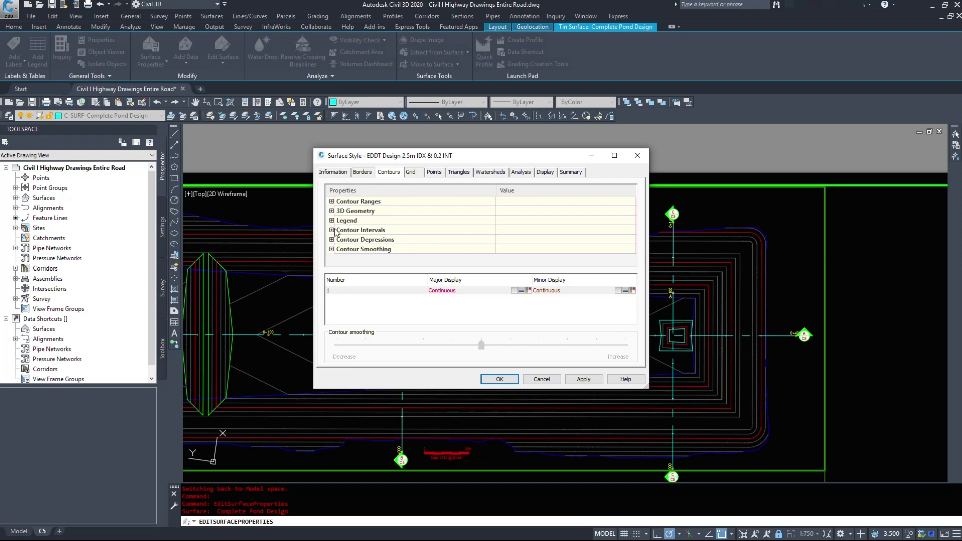
click(332, 231)
click(332, 173)
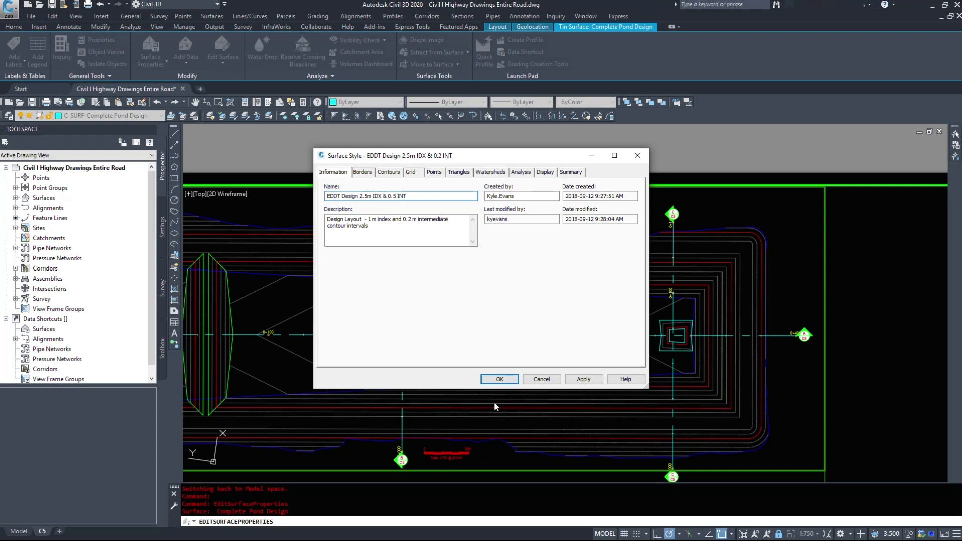
click(498, 379)
click(510, 379)
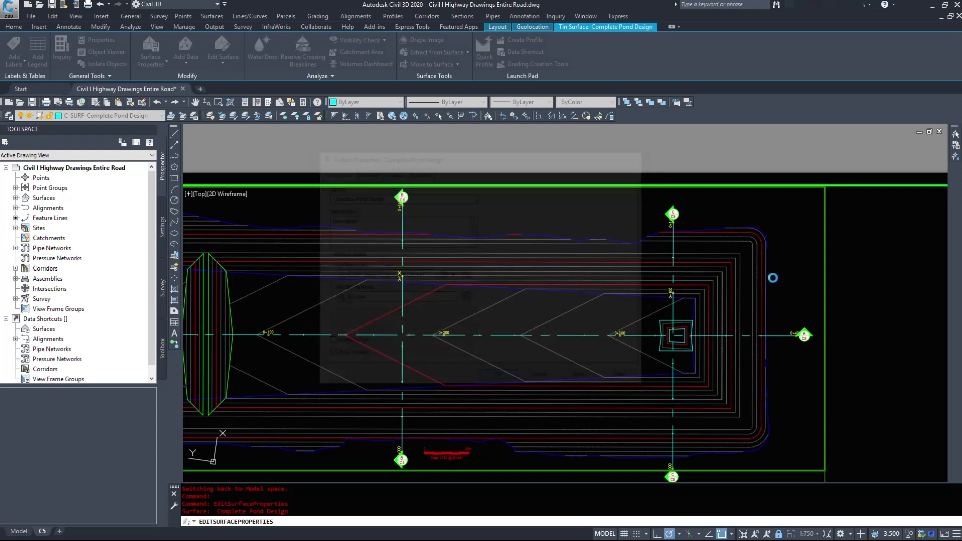
click(719, 252)
click(713, 252)
key(Escape)
key(Escape)
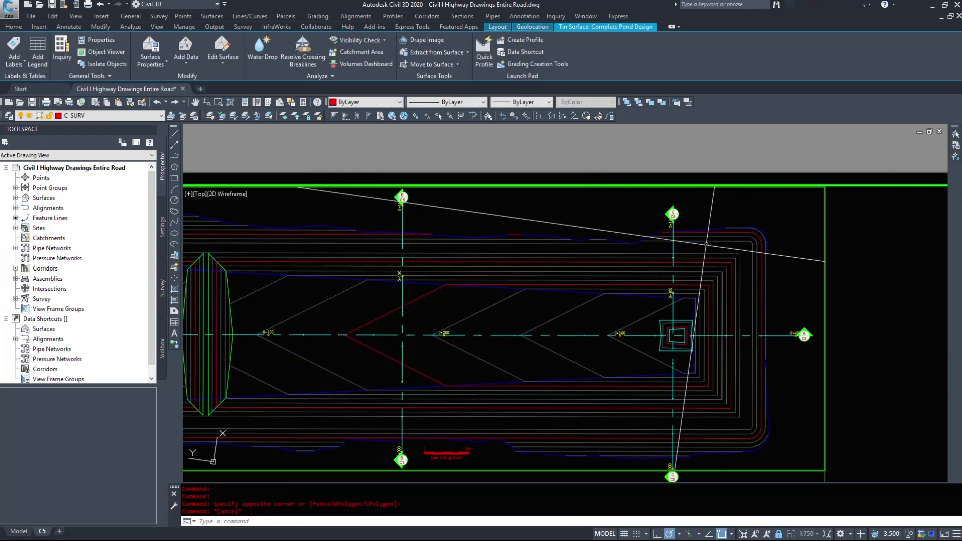
- Show the C-FEAT-LINE-Pond Floor layer in the pond plan viewport and make it the current layer
middle_drag(285, 344, 504, 340)
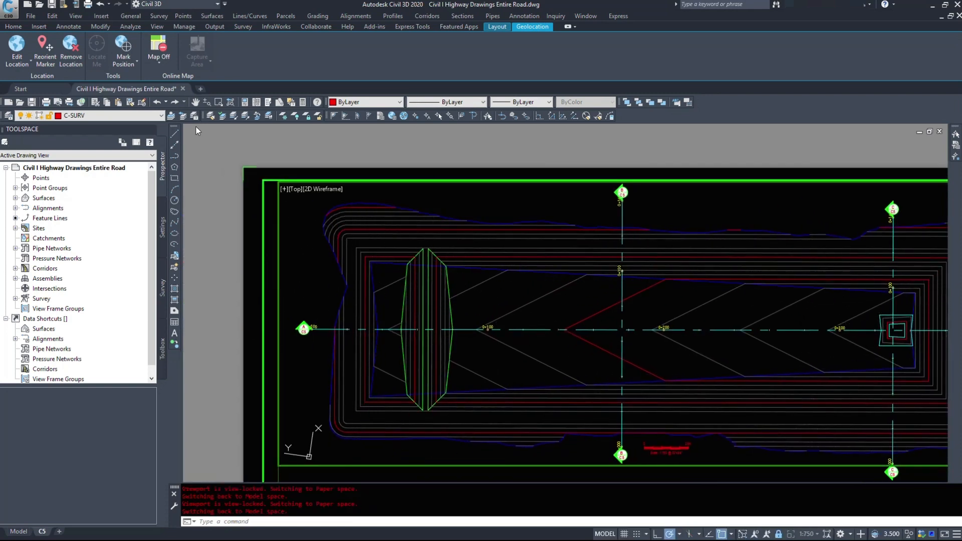
click(92, 115)
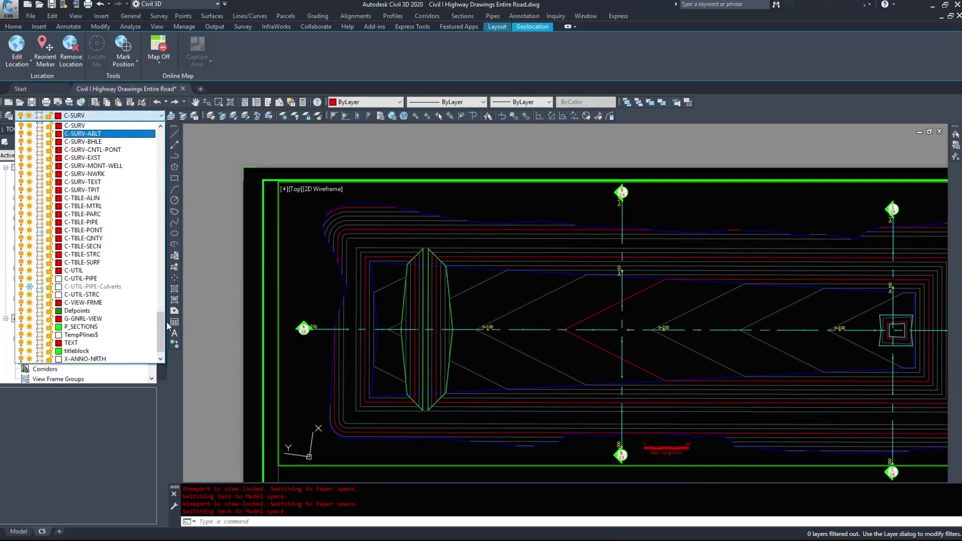
drag(161, 327, 155, 182)
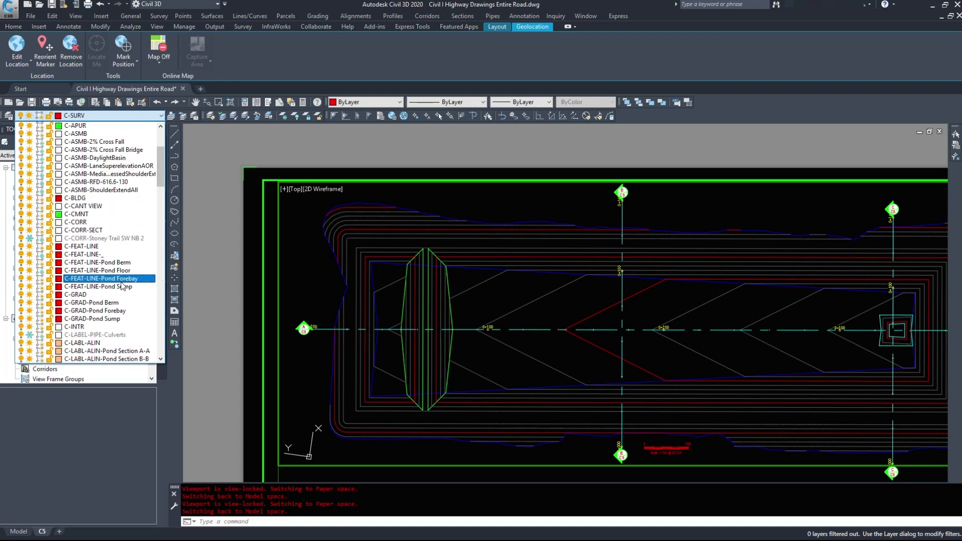
click(50, 274)
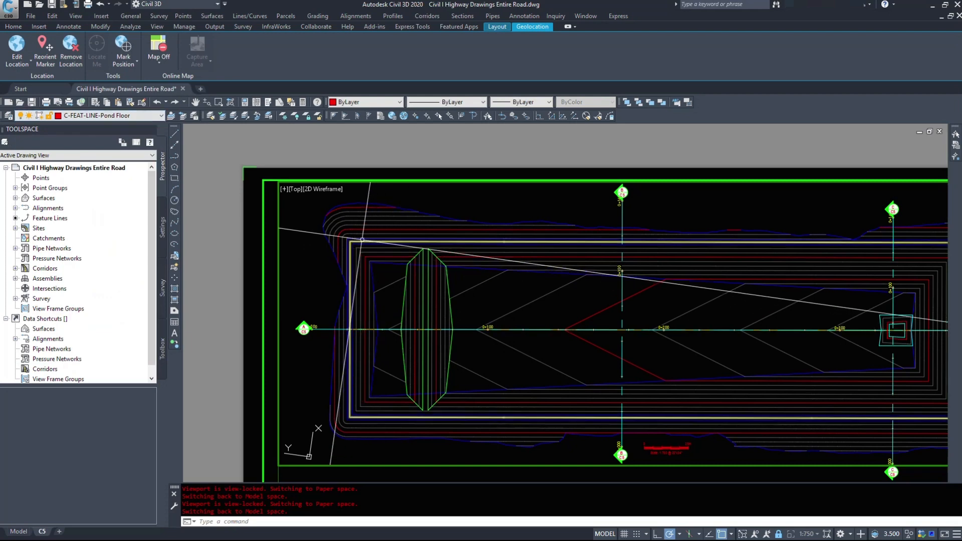
- Match the two blue feature lines on either side of the yellow rectangle to the properties of the inner pond outline
scroll(348, 256, up, 5)
click(347, 256)
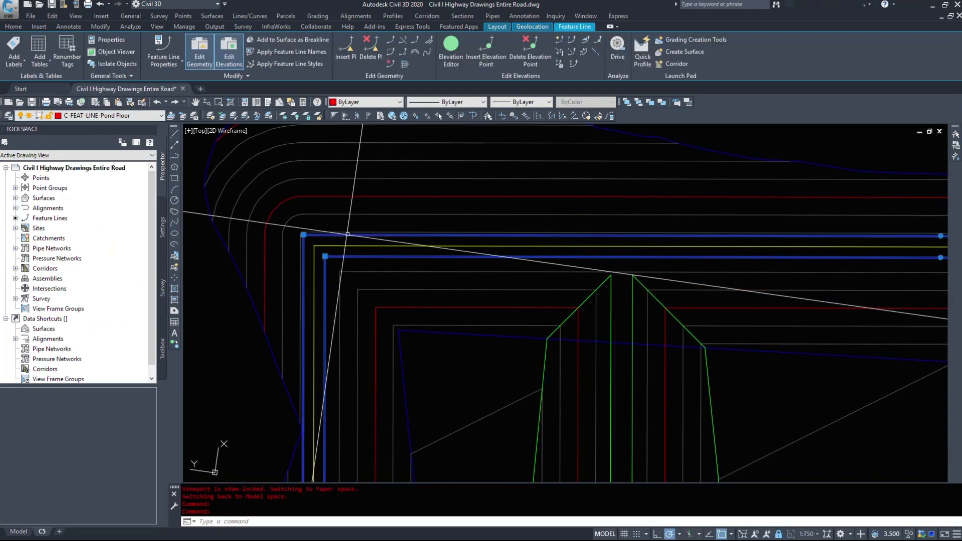
key(Escape)
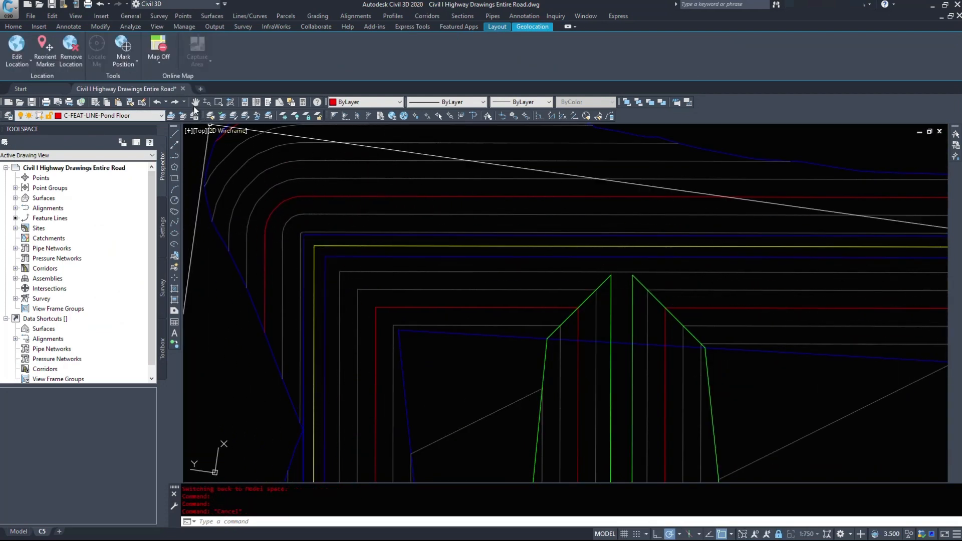
click(131, 104)
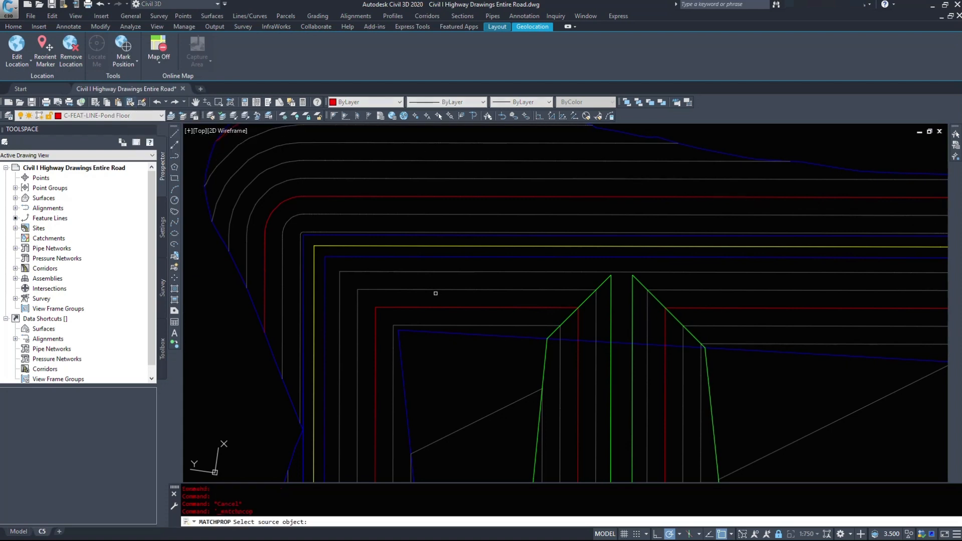
click(450, 331)
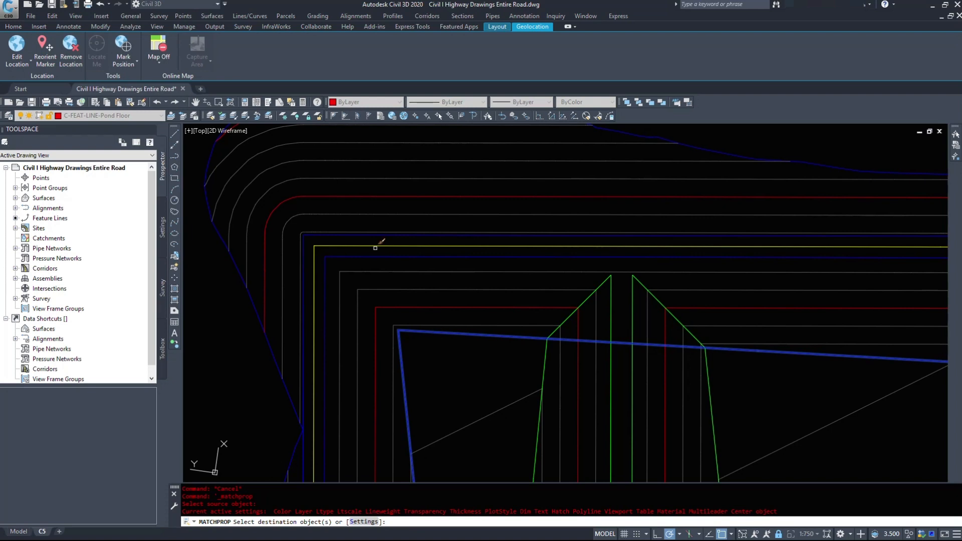
click(369, 257)
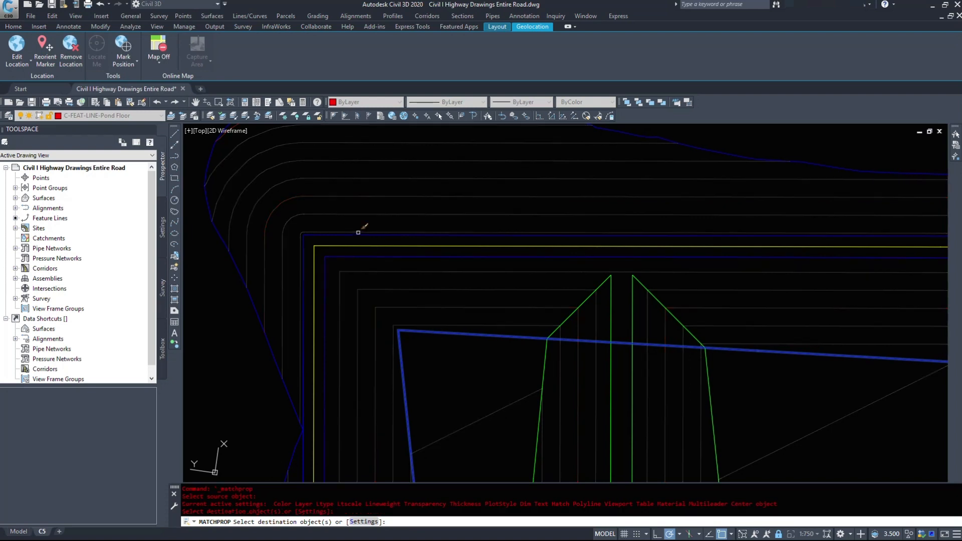
click(356, 235)
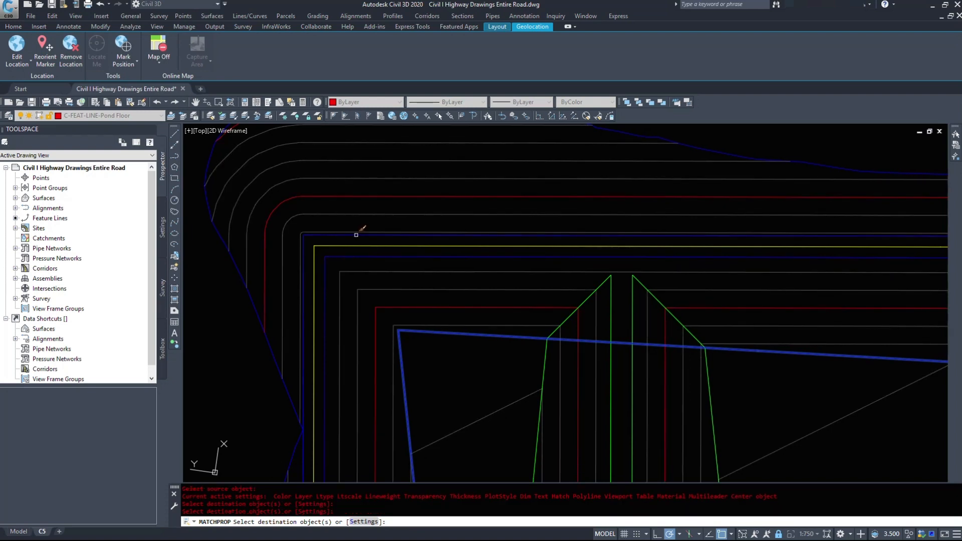
key(Escape)
click(356, 235)
click(371, 255)
click(369, 258)
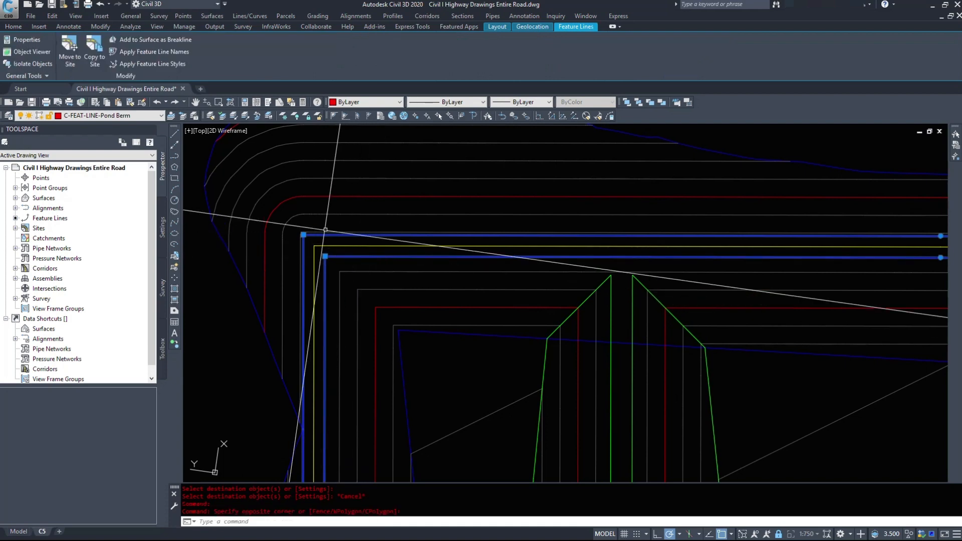
key(Escape)
- Freeze the yellow rectangle's layer, C-FEAT-LINE-Pond Floor, in the pond plan viewport even though it is the current layer
click(281, 117)
click(321, 247)
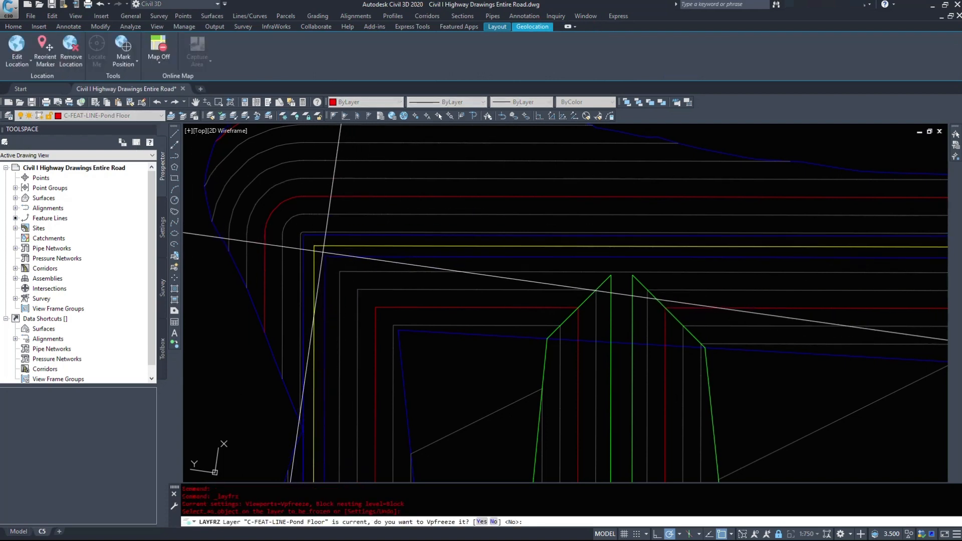
text(y)
key(Return)
key(Escape)
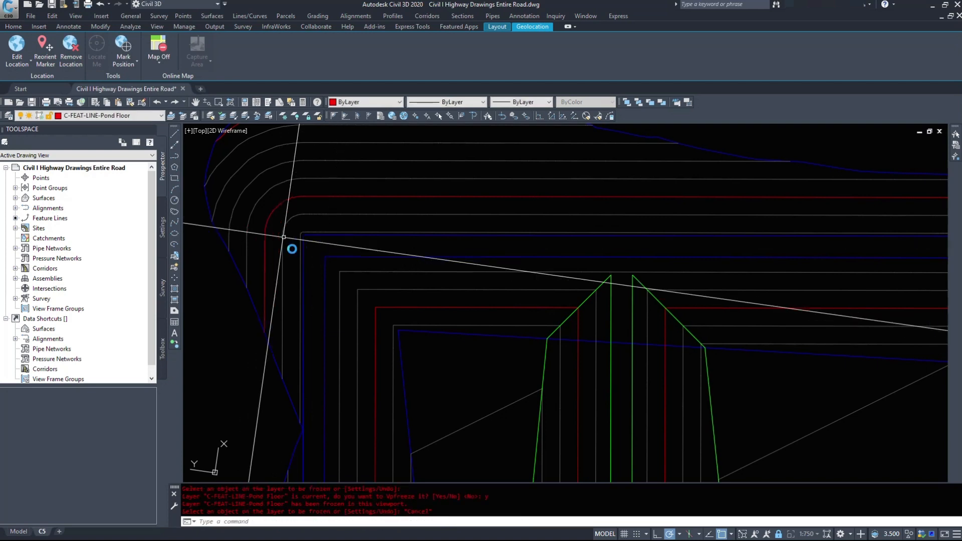
- List the drawing's surfaces in the project tree and view the whole pond plan
scroll(291, 249, down, 4)
click(15, 198)
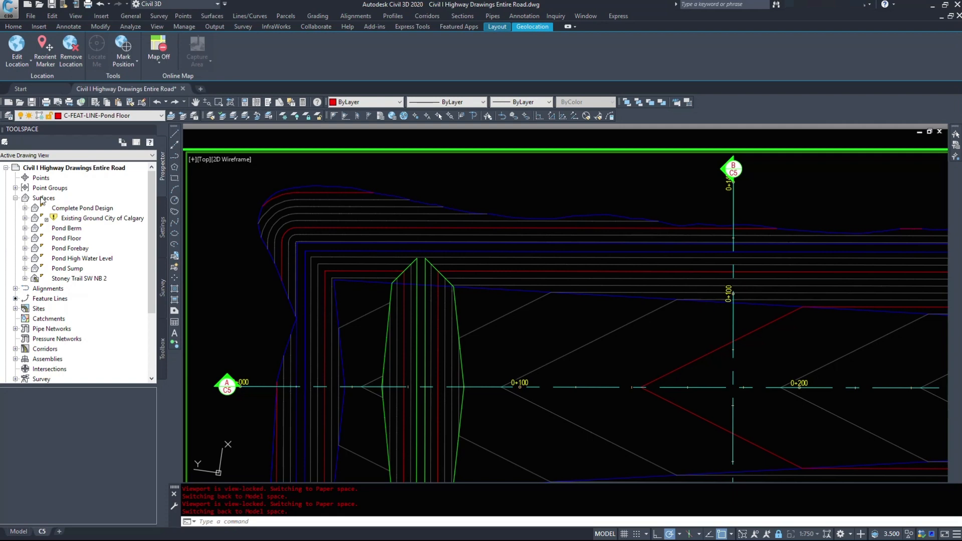
scroll(519, 286, down, 5)
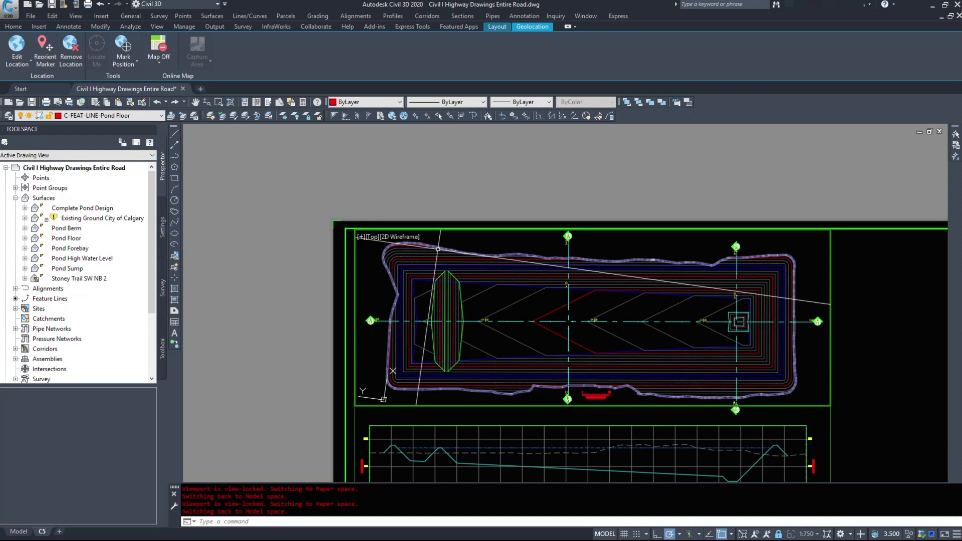
click(456, 248)
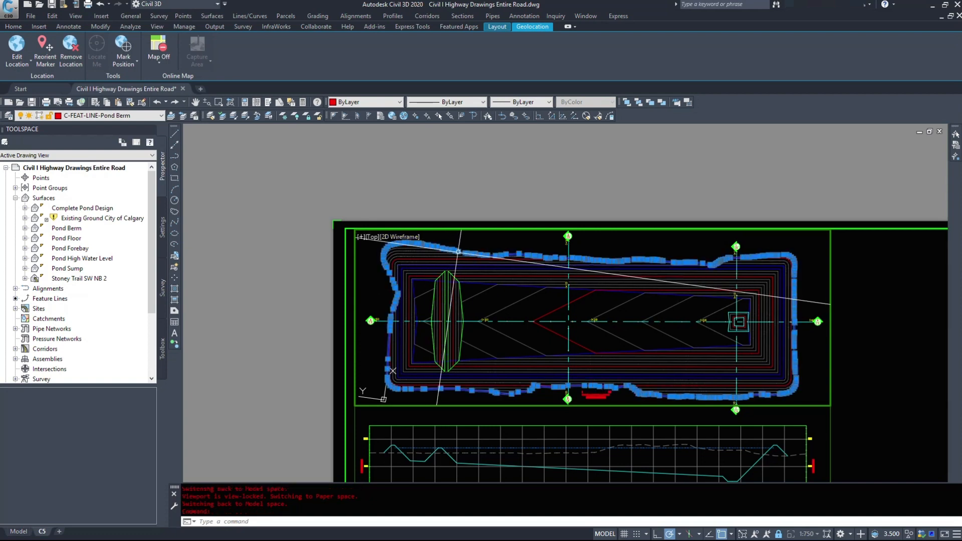
scroll(456, 249, up, 4)
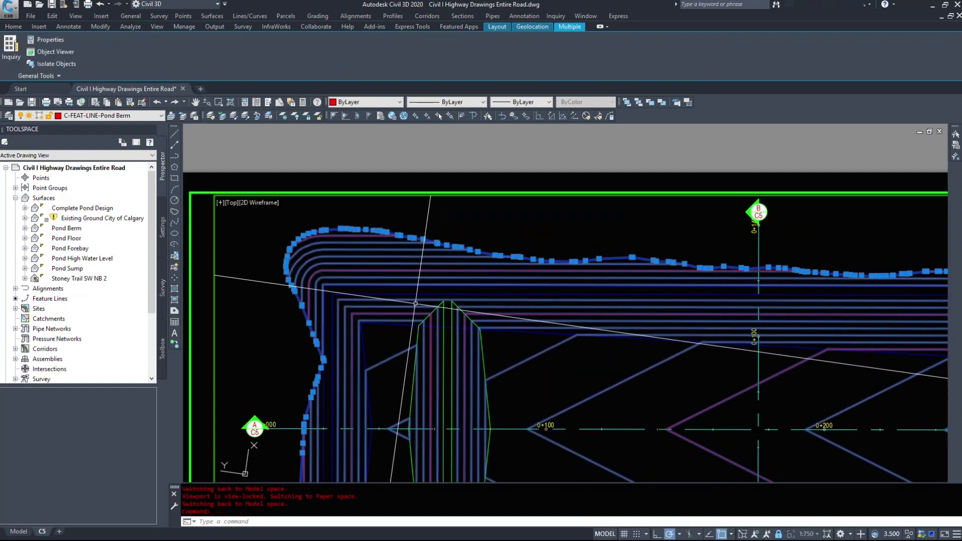
key(Escape)
click(366, 106)
click(377, 185)
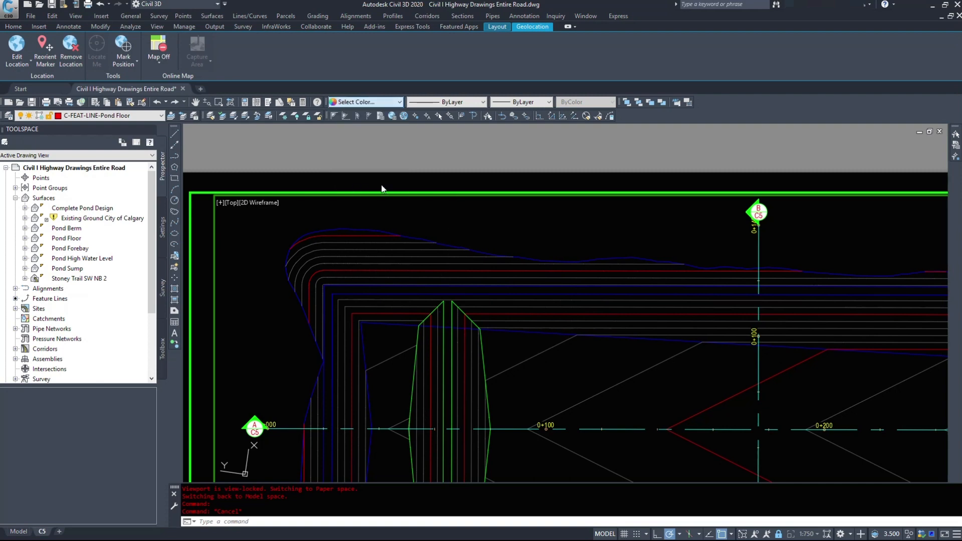
key(Escape)
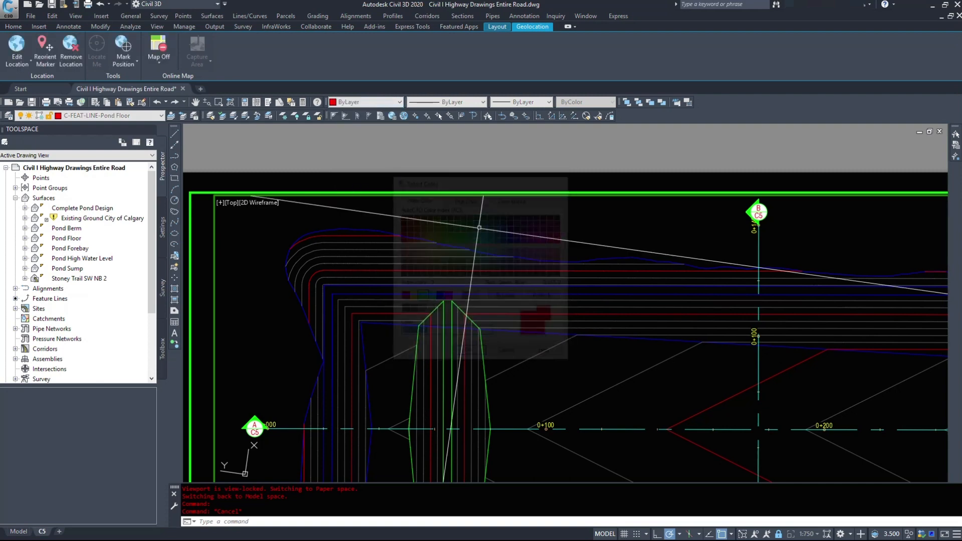
- Select the pond's outer boundary feature line, both rectangular berm feature lines and the inner pond outline
click(453, 245)
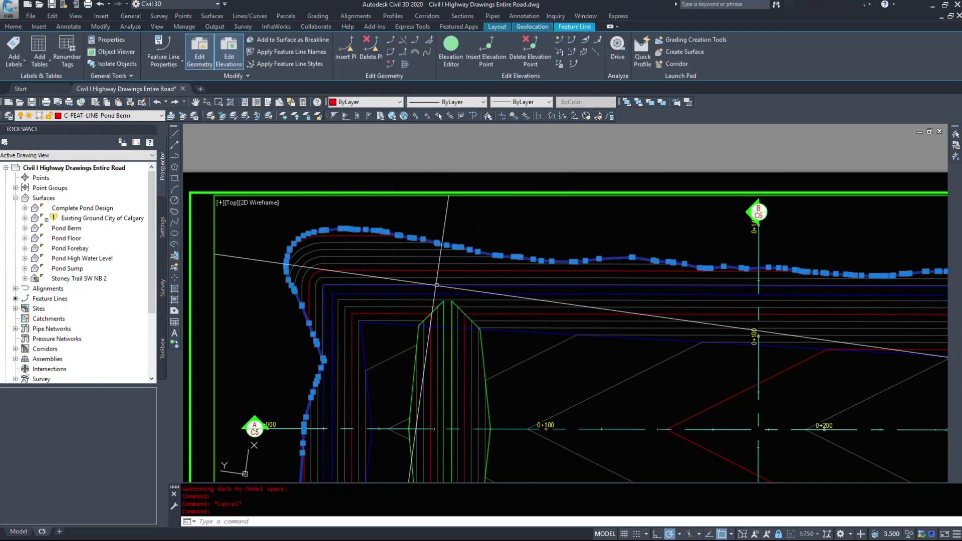
click(421, 325)
click(431, 292)
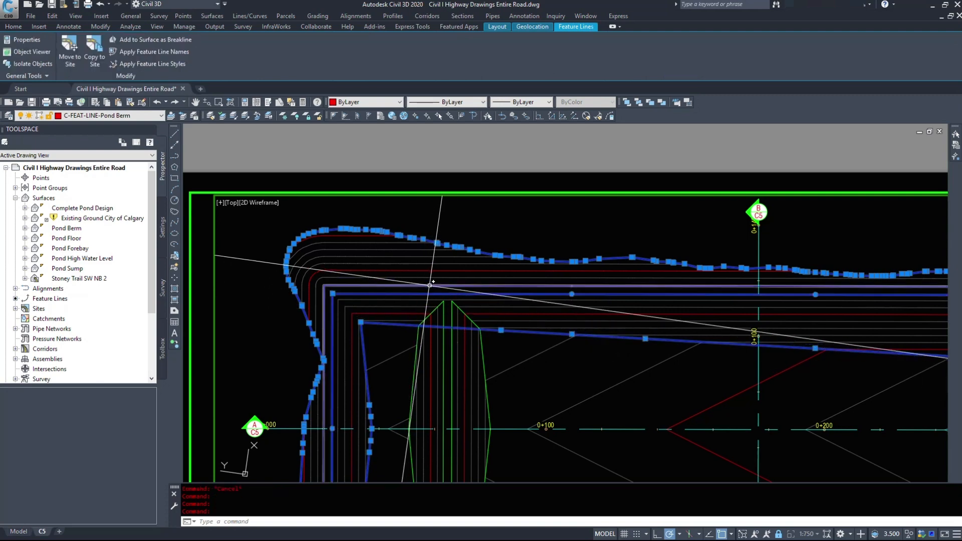
click(432, 284)
scroll(374, 289, up, 2)
click(373, 256)
shift+click(369, 263)
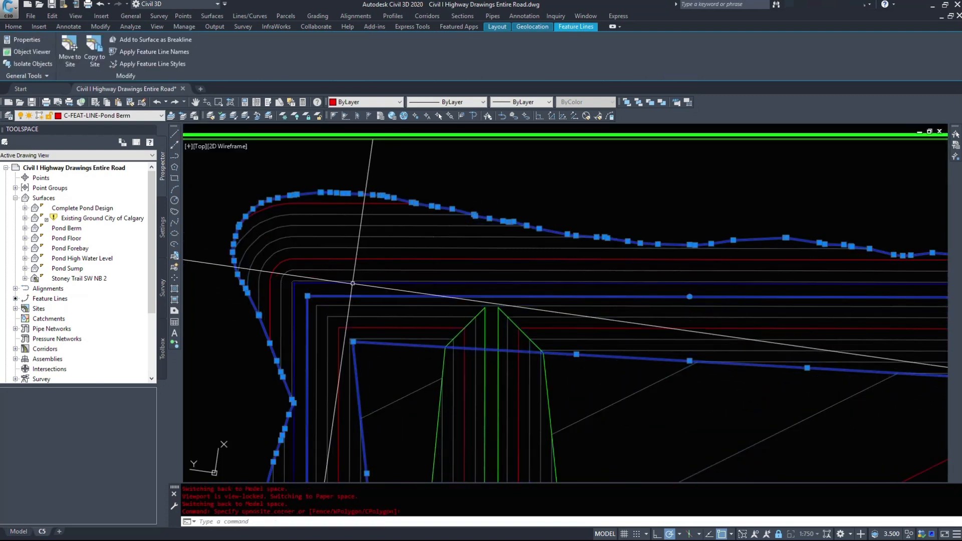
scroll(338, 282, up, 4)
click(343, 279)
scroll(346, 254, down, 5)
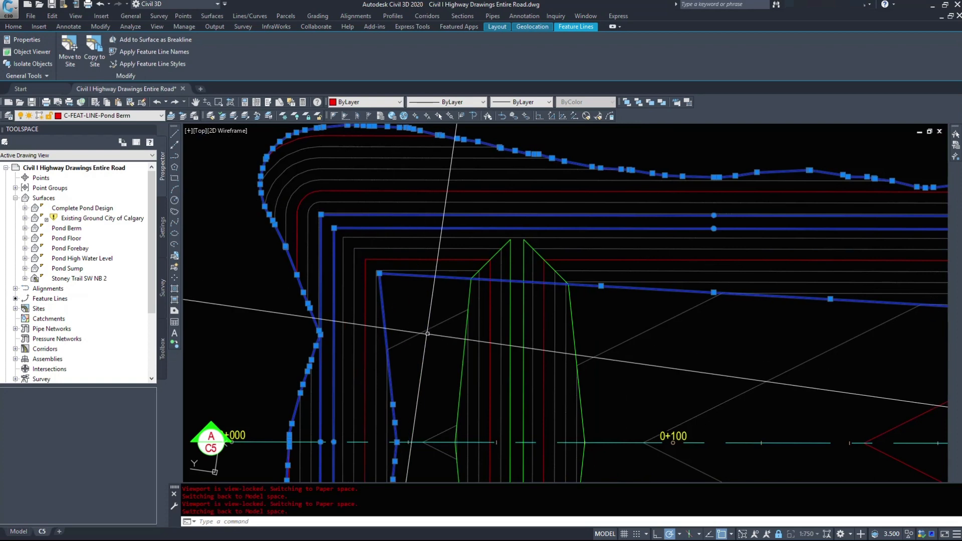
- Add the sump's two rectangular feature lines to the selected pond feature lines
middle_drag(453, 363, 428, 170)
middle_drag(681, 412, 355, 324)
middle_drag(815, 201, 353, 371)
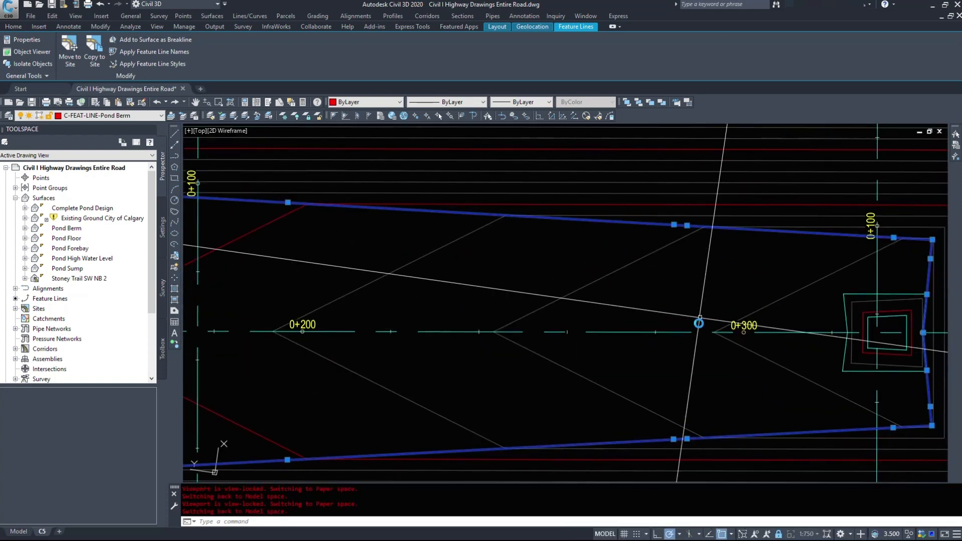
middle_drag(833, 295, 406, 361)
click(394, 323)
key(Escape)
scroll(521, 437, down, 6)
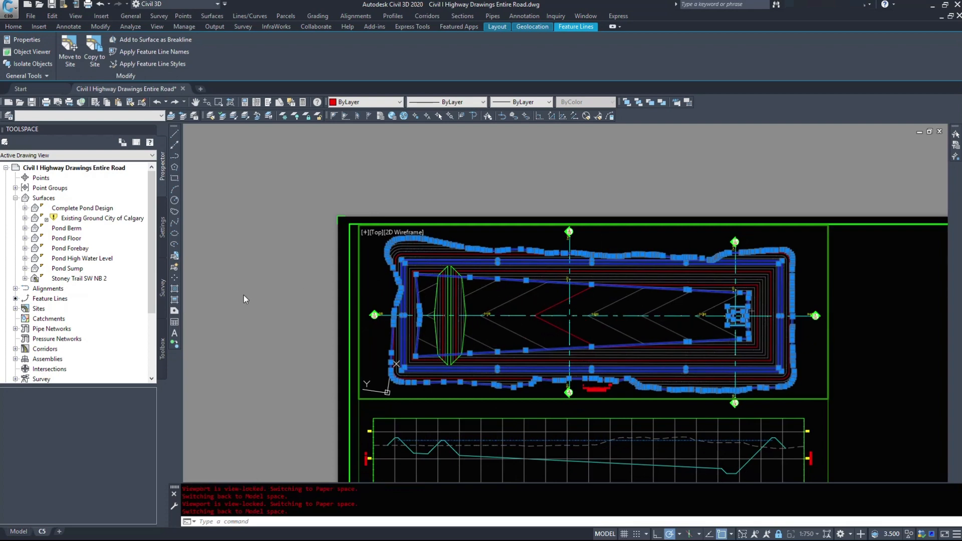
- Set the style of the six selected pond feature lines to EDDT Feature Line Green (Black) and deselect them
right_click(475, 297)
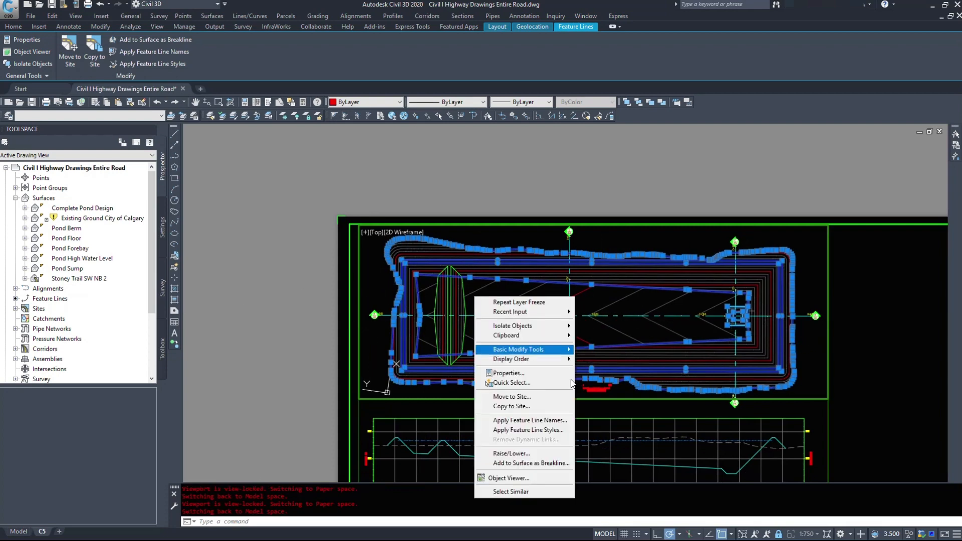
click(508, 372)
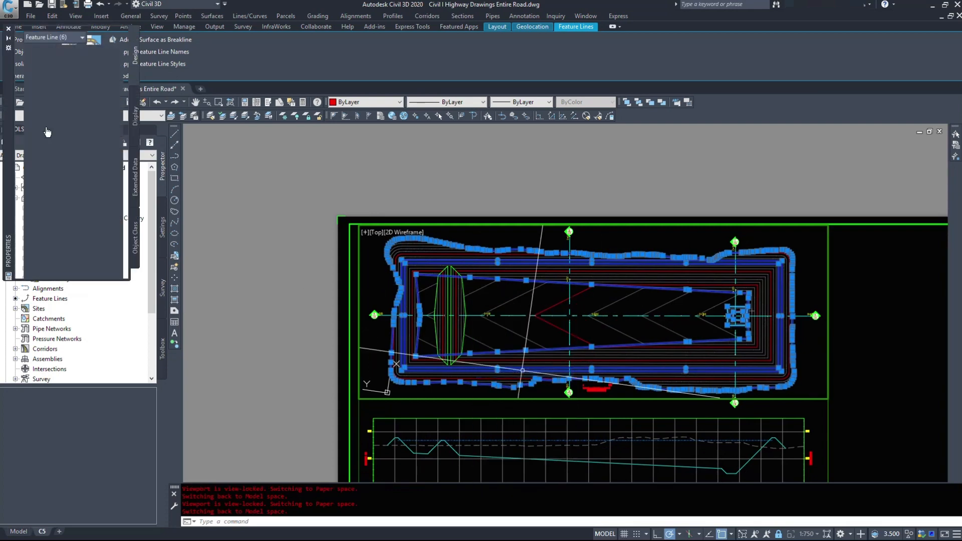
click(92, 61)
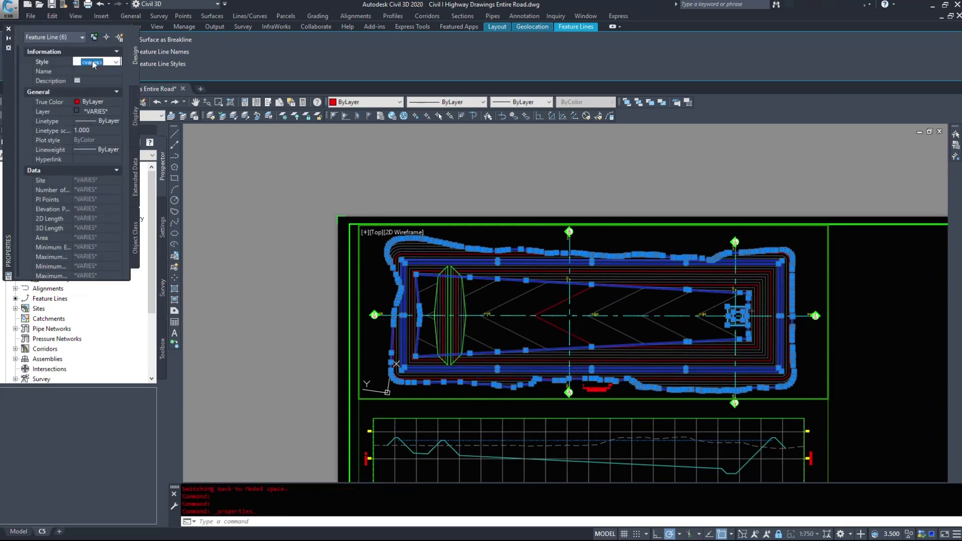
click(116, 62)
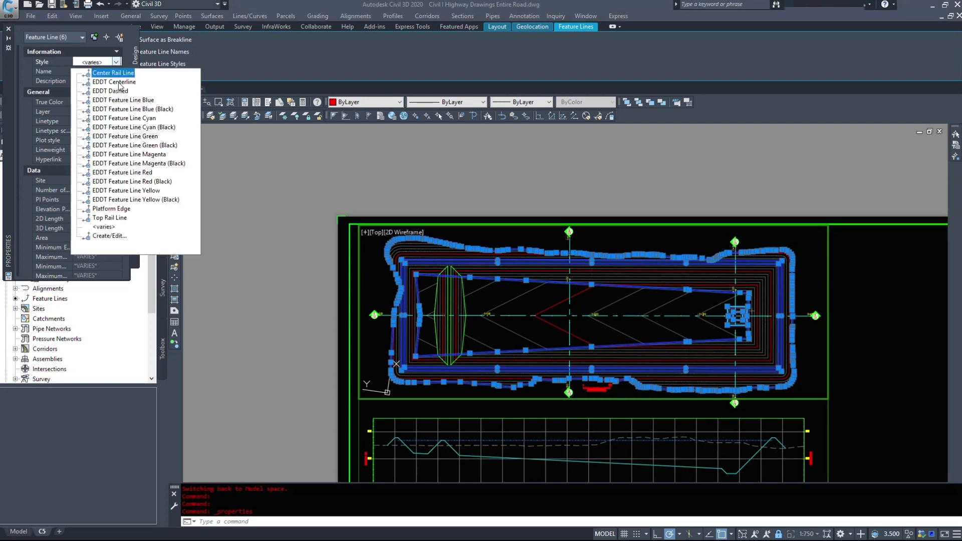
click(120, 146)
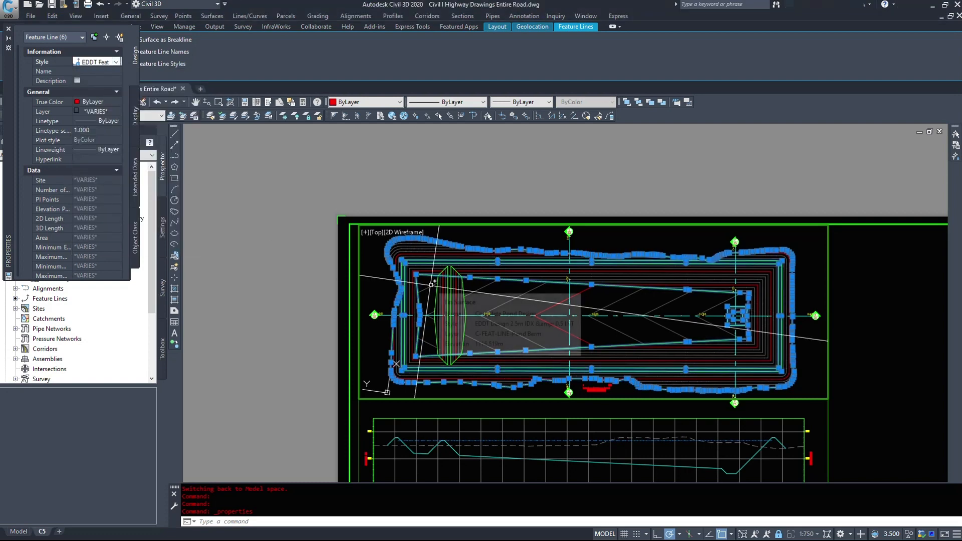
key(Escape)
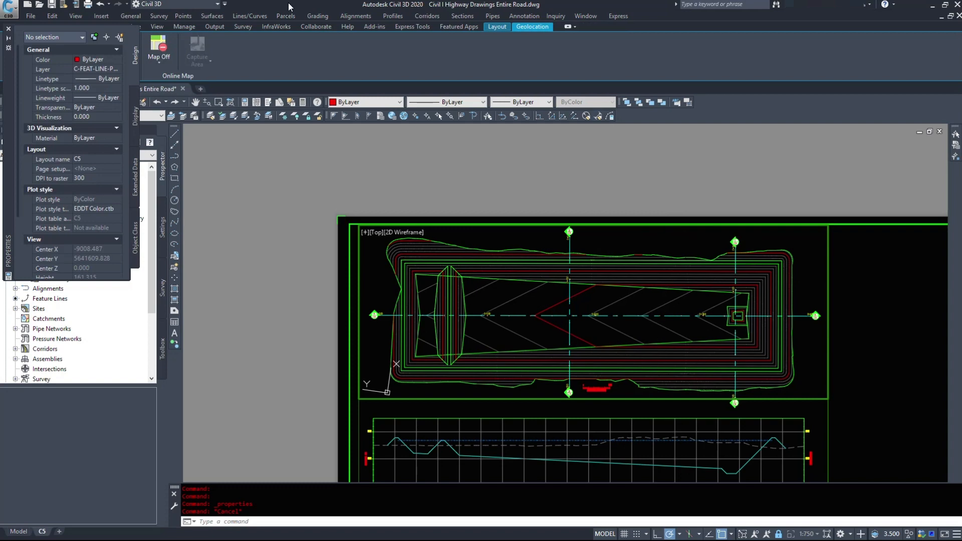
click(8, 31)
- Trim the pond floor outline where it crosses the forebay berm, using the berm's two outer feature lines as cutting edges
middle_drag(486, 282, 417, 247)
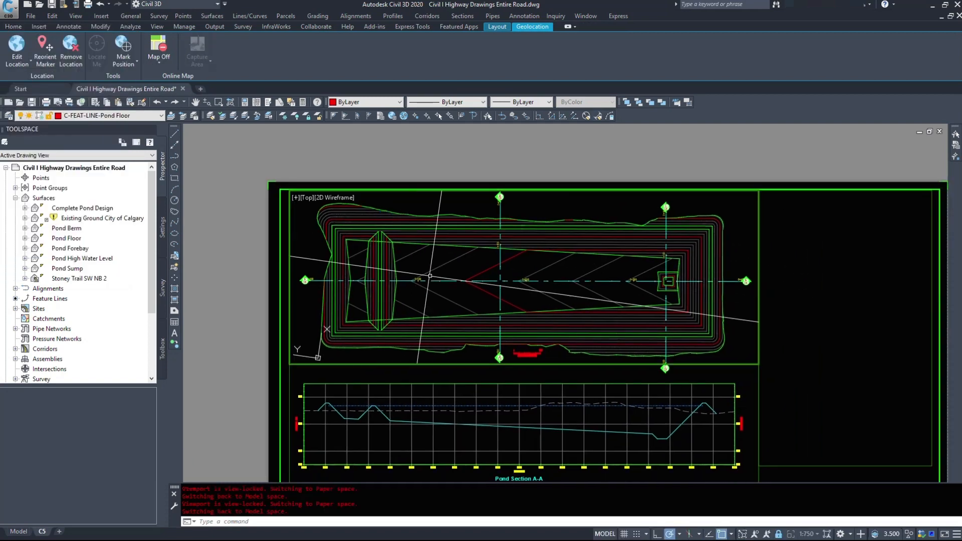
scroll(400, 252, up, 2)
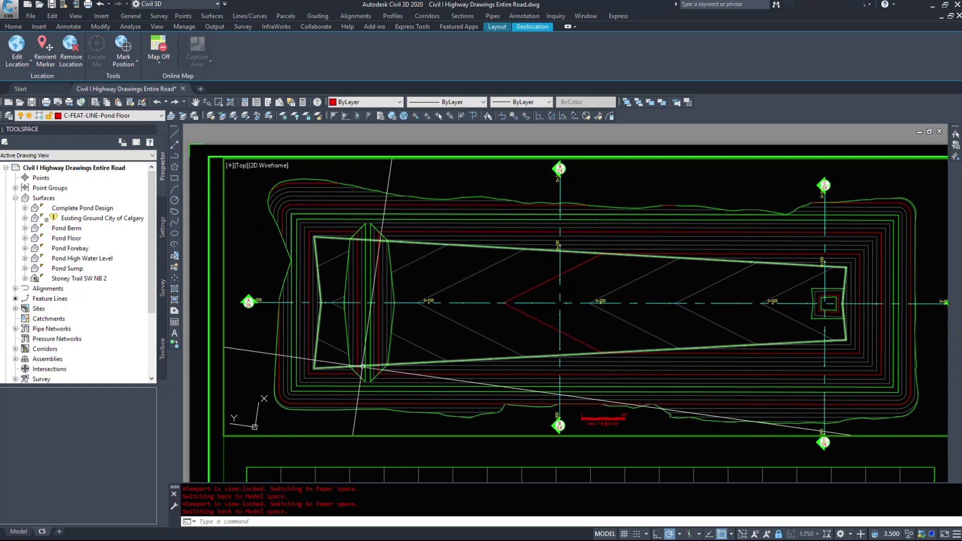
mouse_move(474, 332)
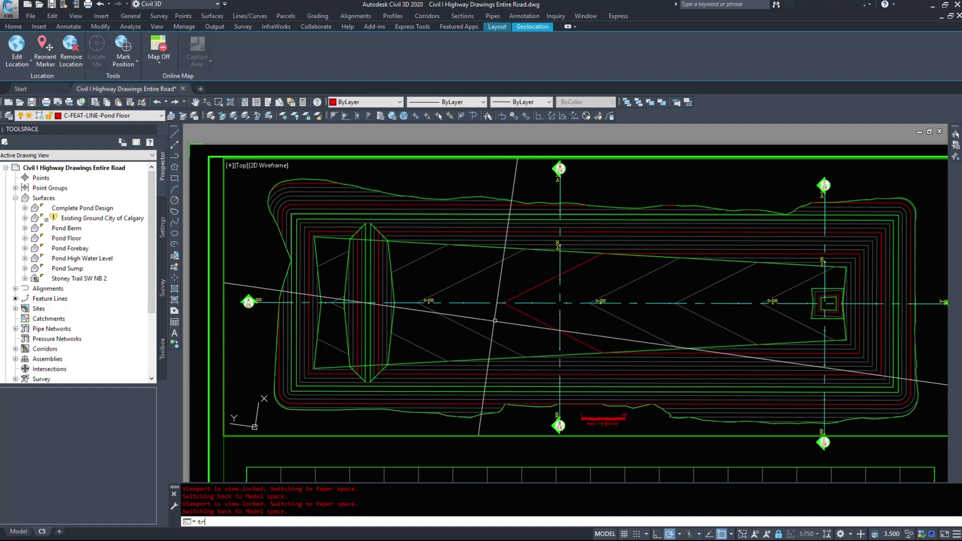
key(Return)
scroll(408, 235, up, 2)
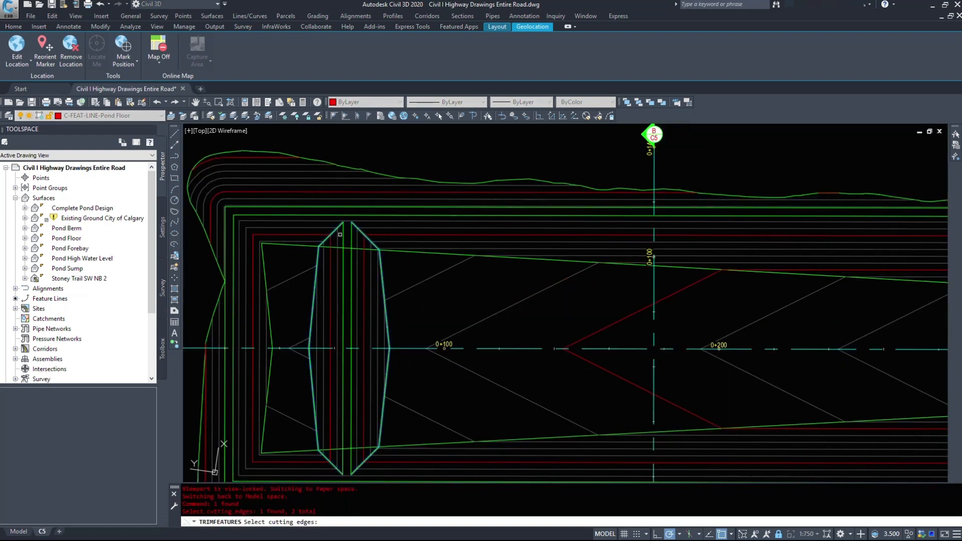
click(367, 248)
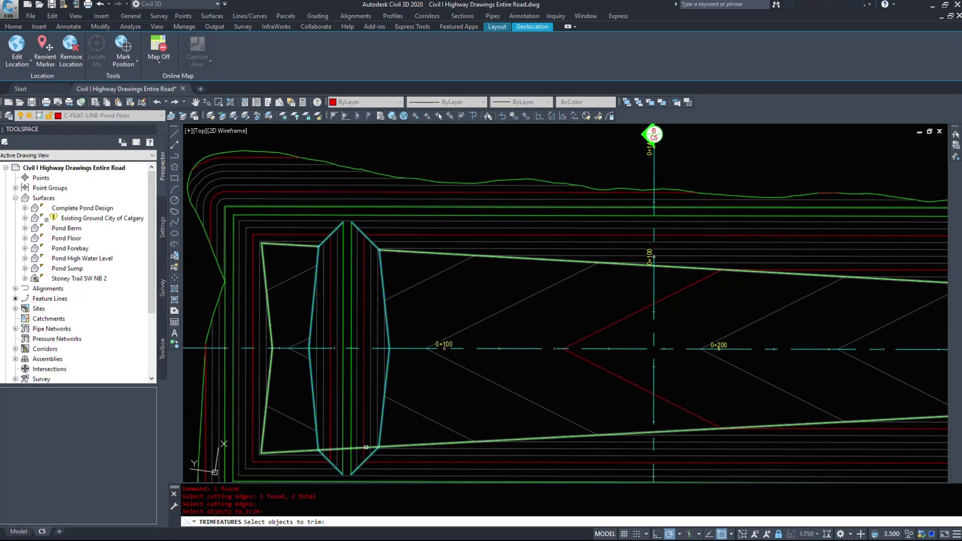
scroll(297, 385, down, 4)
key(Escape)
middle_drag(667, 385, 651, 359)
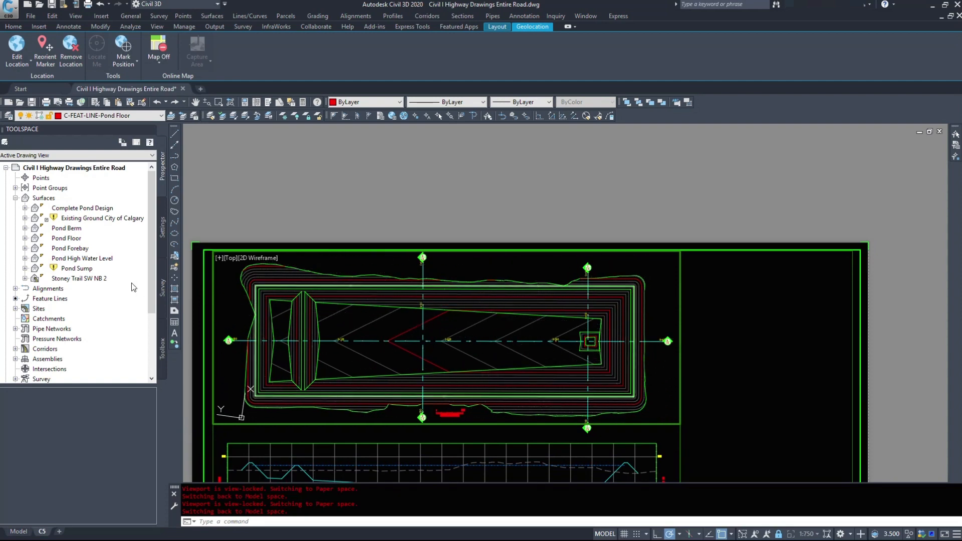
- Rebuild the Pond Sump surface, switch to model space, and rebuild the Complete Pond Design, Pond Berm and Pond Floor surfaces
right_click(69, 271)
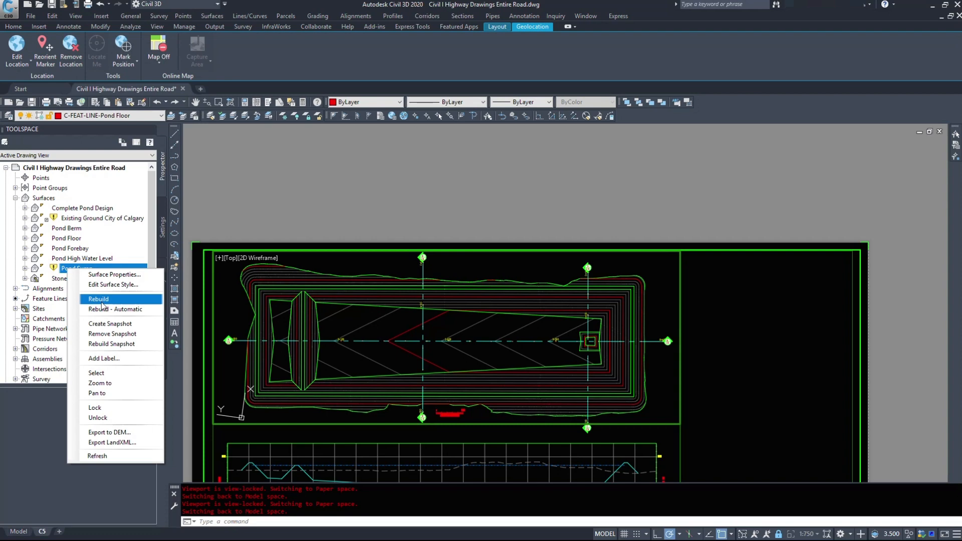
click(100, 300)
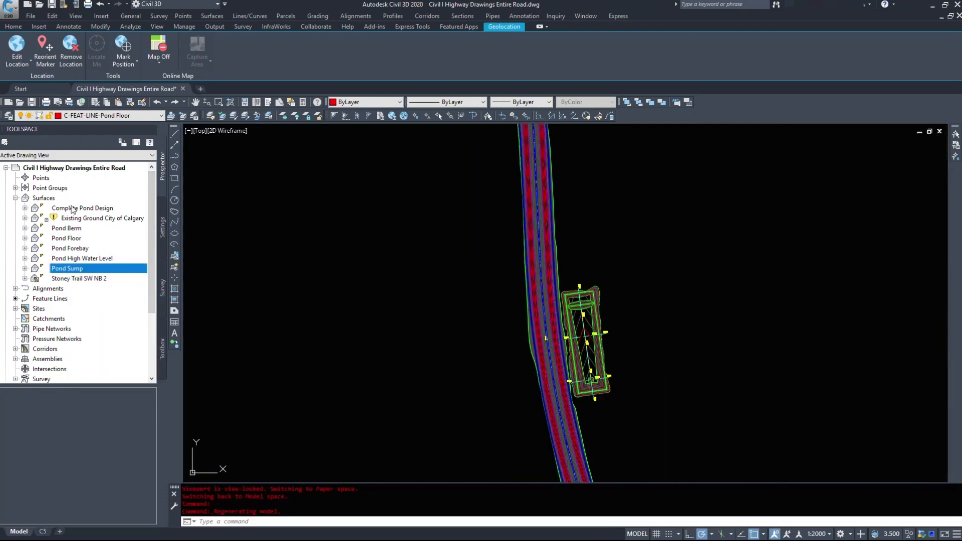
right_click(72, 209)
click(93, 235)
right_click(57, 228)
click(93, 256)
right_click(56, 238)
click(92, 266)
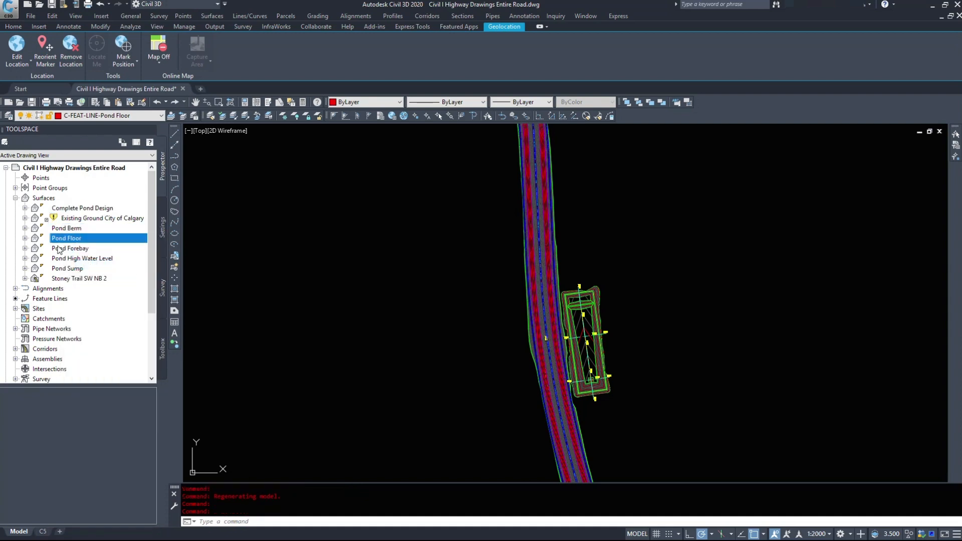
- Rebuild the Pond Forebay, Pond Sump, Pond High Water Level and Complete Pond Design surfaces
right_click(57, 248)
click(93, 278)
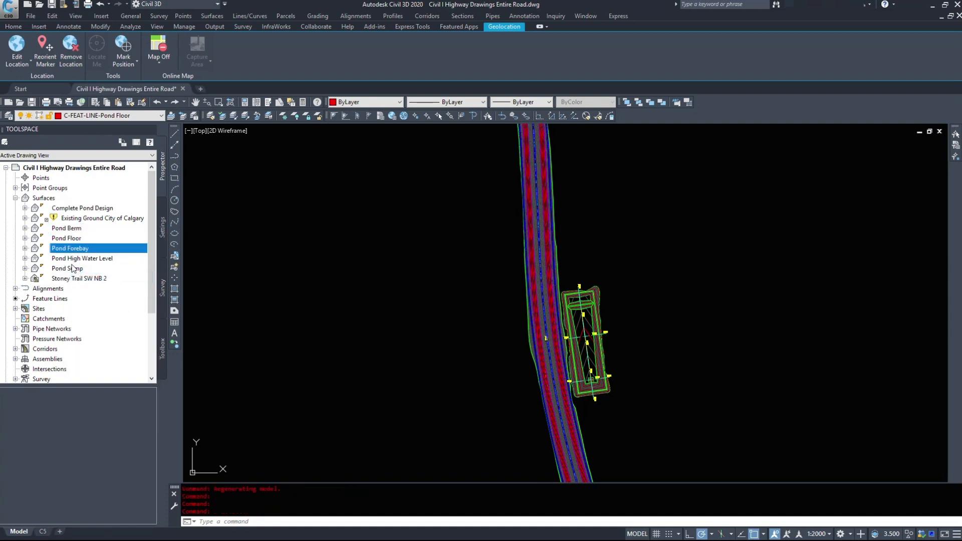
right_click(65, 268)
click(102, 296)
right_click(65, 258)
click(101, 285)
right_click(65, 208)
click(104, 241)
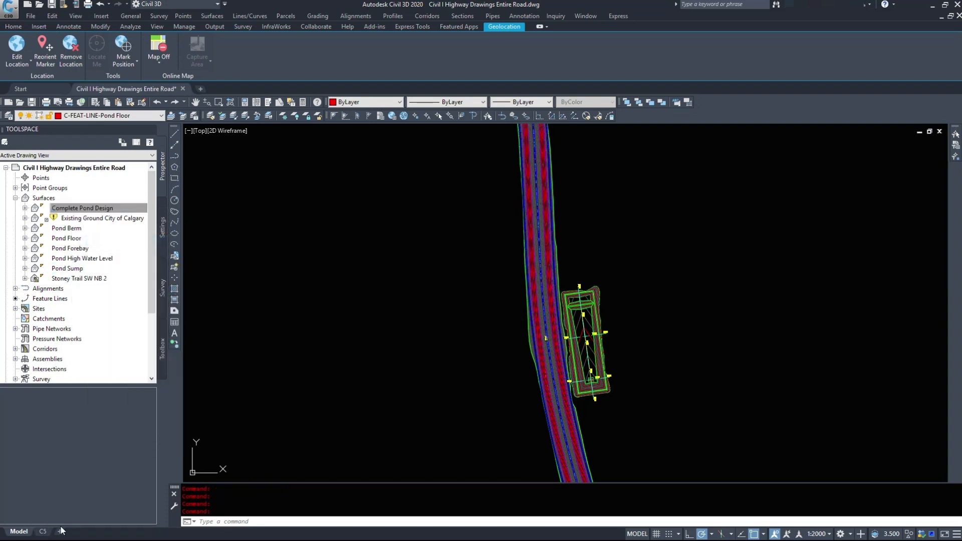
- Return to sheet C5 and select the pond's outer boundary feature line in the plan viewport
click(41, 532)
click(338, 333)
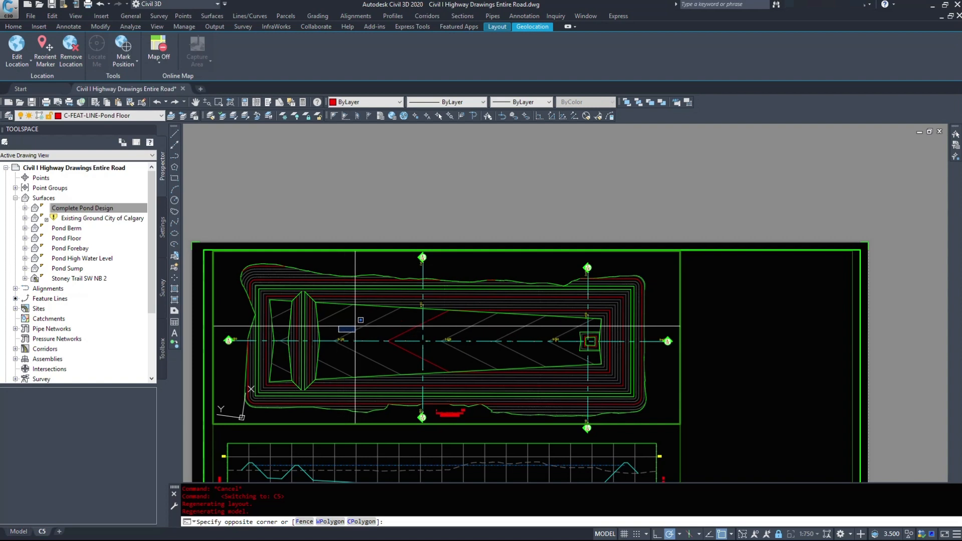
click(417, 321)
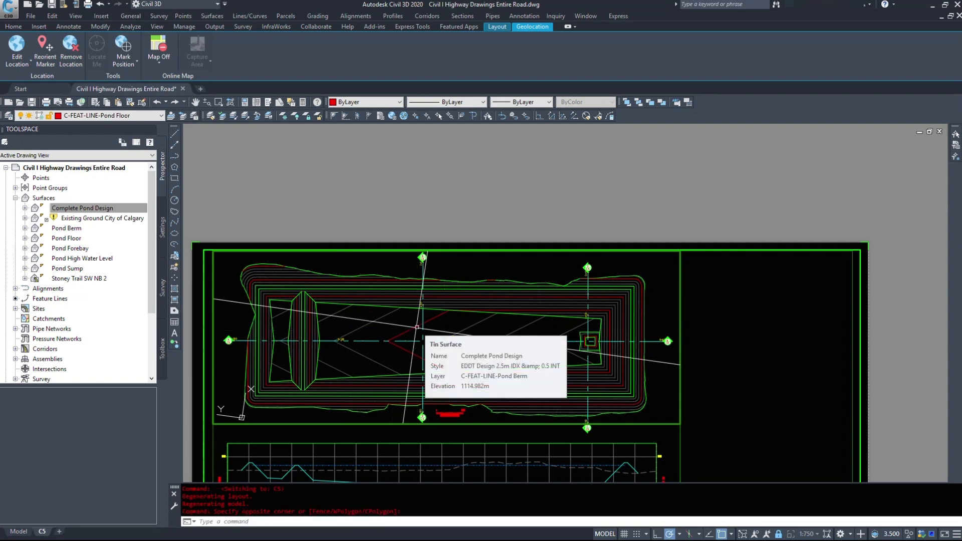
middle_drag(305, 309, 399, 302)
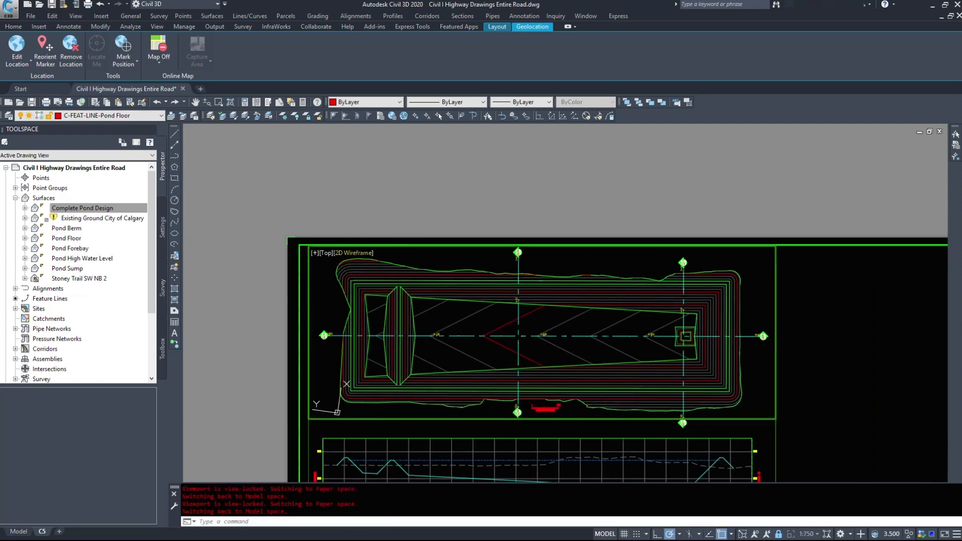
scroll(354, 249, up, 3)
click(355, 275)
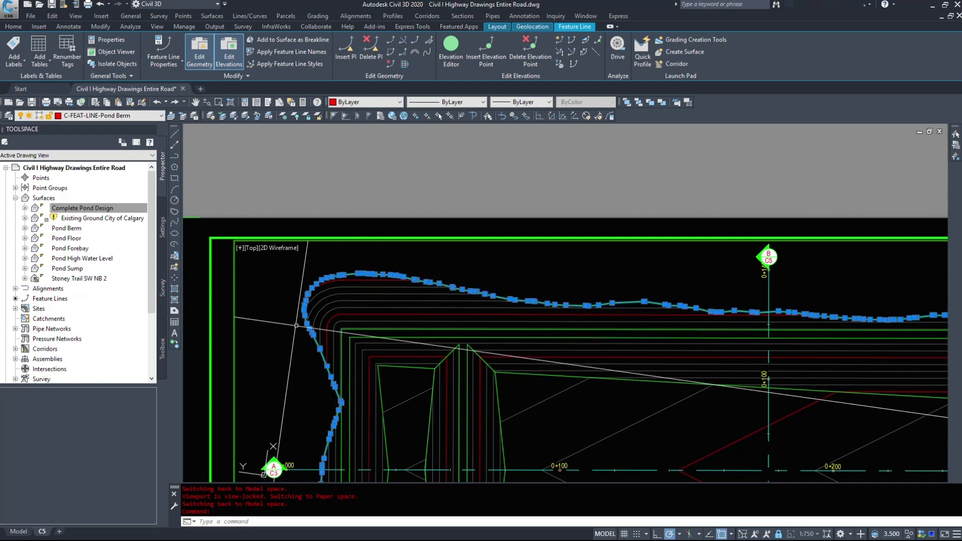
- Stretch the middle vertex of the outer boundary's rounded upper corner at the sump end outward to form a pointed corner
middle_drag(351, 422, 357, 165)
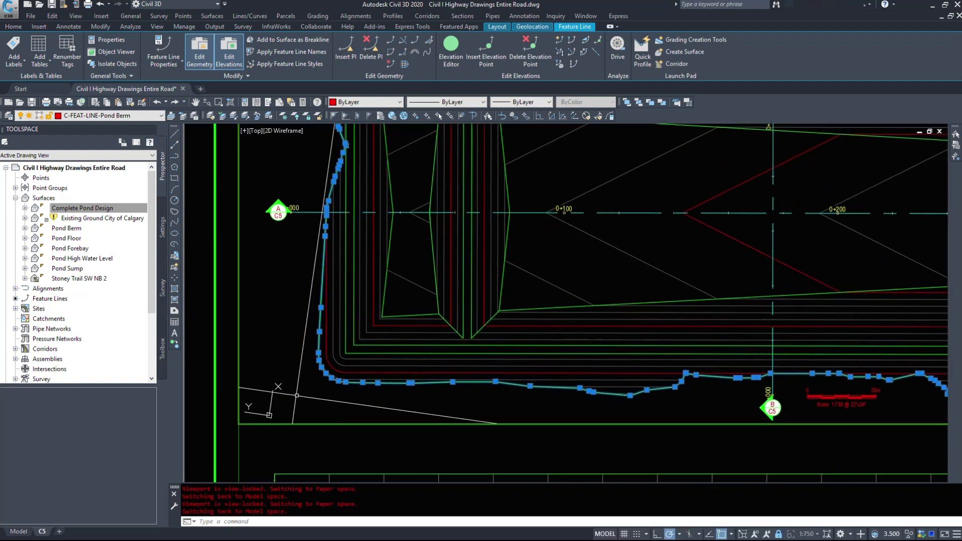
middle_drag(751, 372, 285, 355)
middle_drag(875, 266, 743, 424)
middle_drag(752, 198, 735, 281)
scroll(735, 280, up, 3)
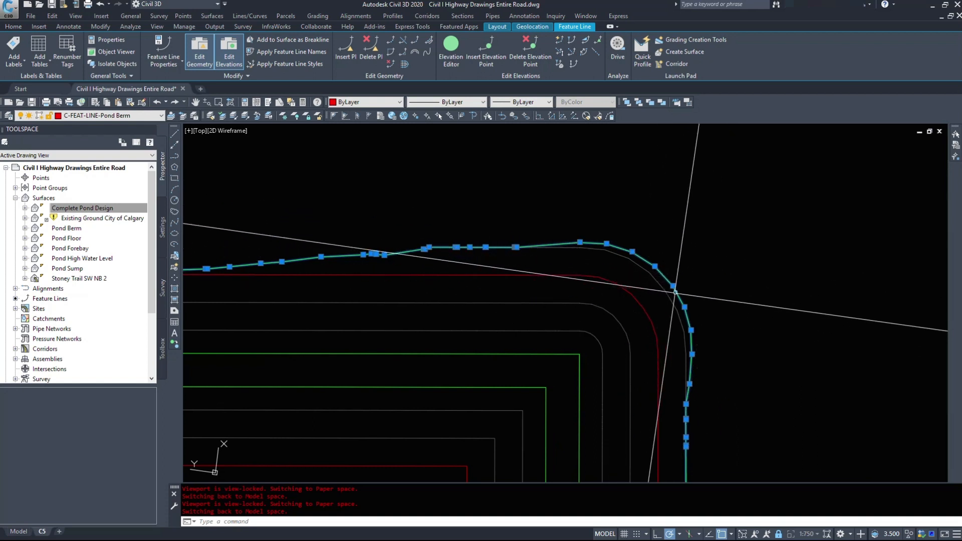
click(673, 286)
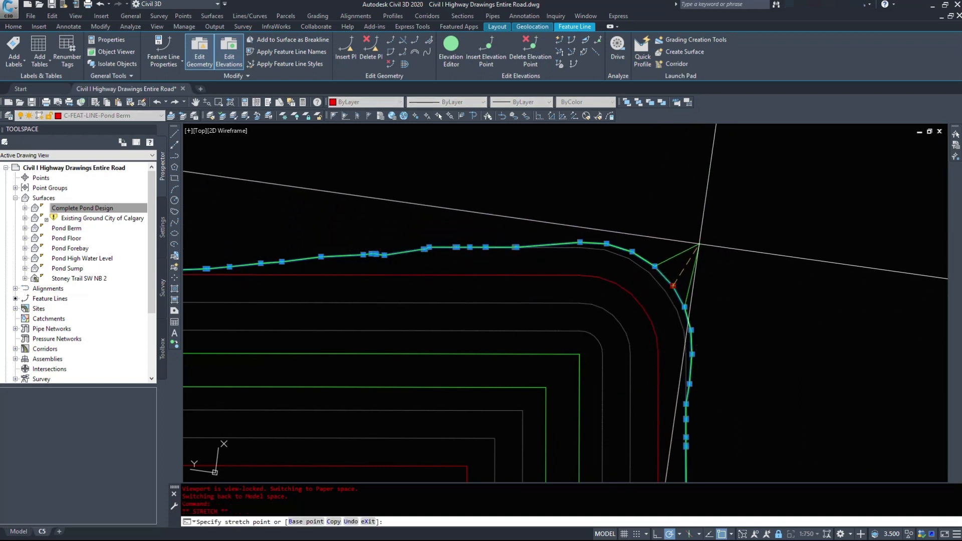
click(699, 244)
- Move the two boundary vertices on the long side next to the new corner outward, roughly in line with the corner point
click(658, 263)
click(667, 248)
click(655, 267)
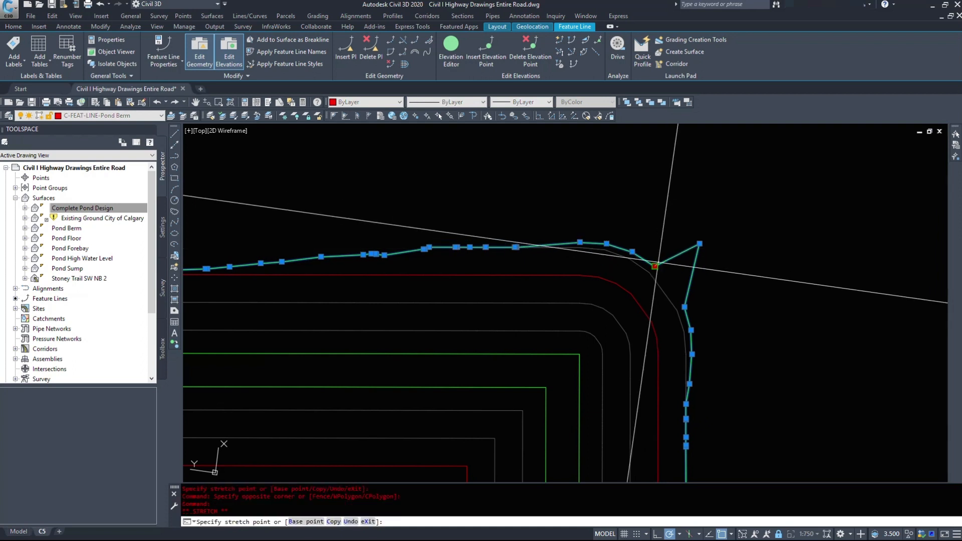
click(658, 244)
click(632, 252)
click(634, 241)
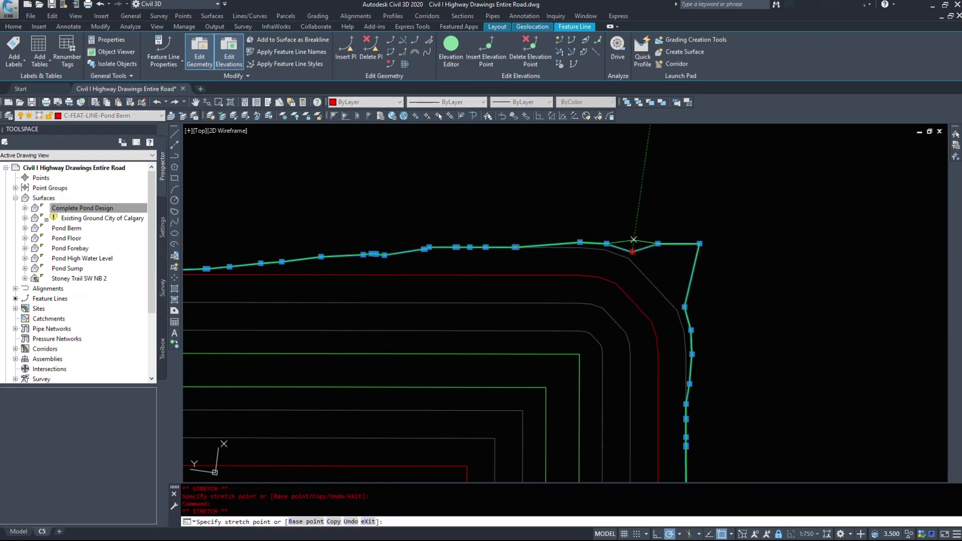
- Move the boundary vertices just below the new corner outward along the pond's short end, entering 1 for the second vertex's stretch
click(684, 307)
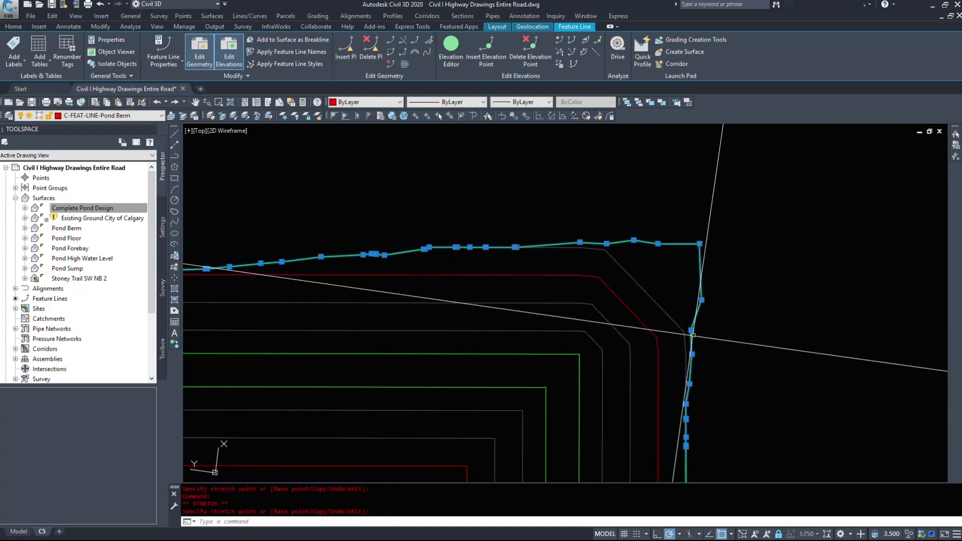
text(1)
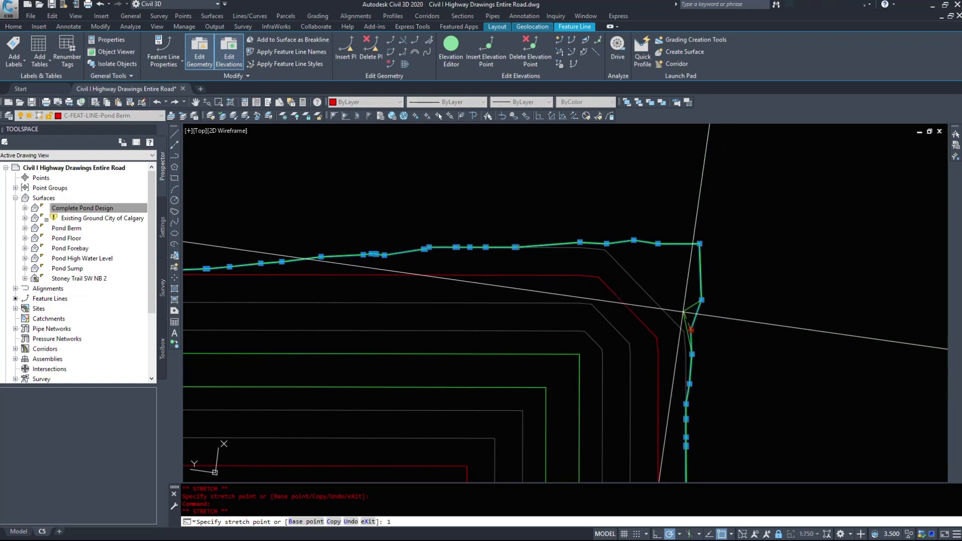
key(Return)
scroll(693, 253, up, 3)
click(695, 253)
click(673, 258)
- Pull the corner vertex inward to square the corner, level the nearby long-side vertex with it, and deselect the boundary
middle_drag(691, 215, 685, 359)
click(684, 255)
click(662, 255)
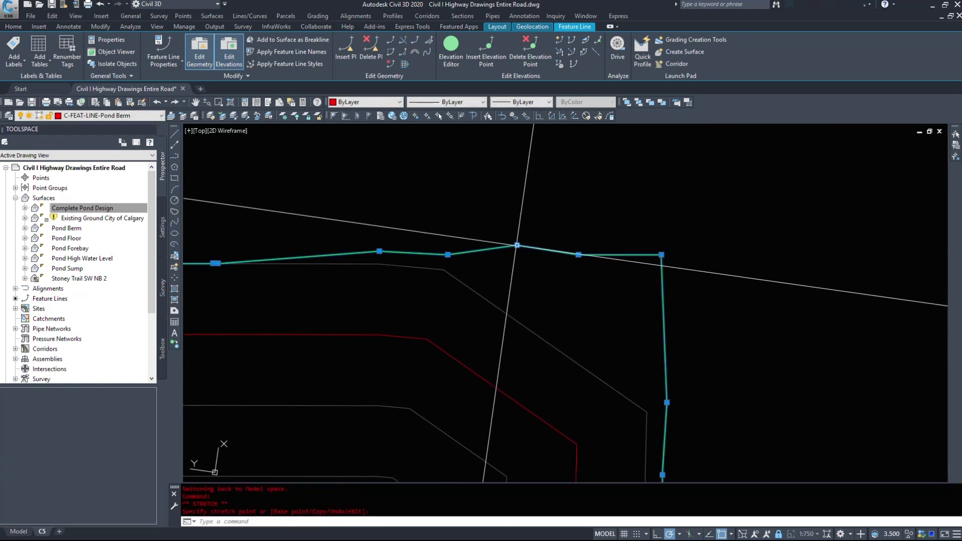
click(517, 246)
click(517, 255)
scroll(564, 198, down, 5)
key(Escape)
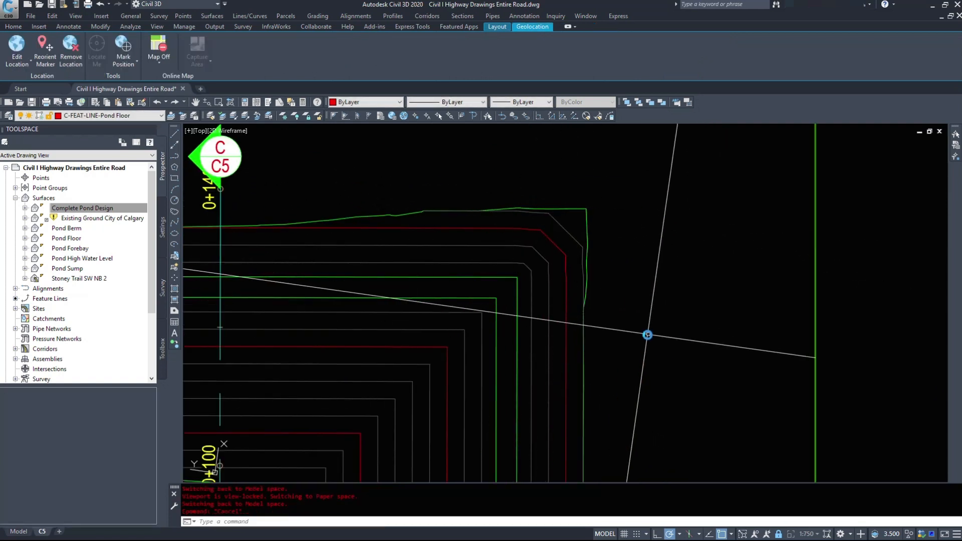
- View the whole pond plan from paper space, reactivate its viewport and select the Complete Pond Design surface
scroll(645, 281, down, 2)
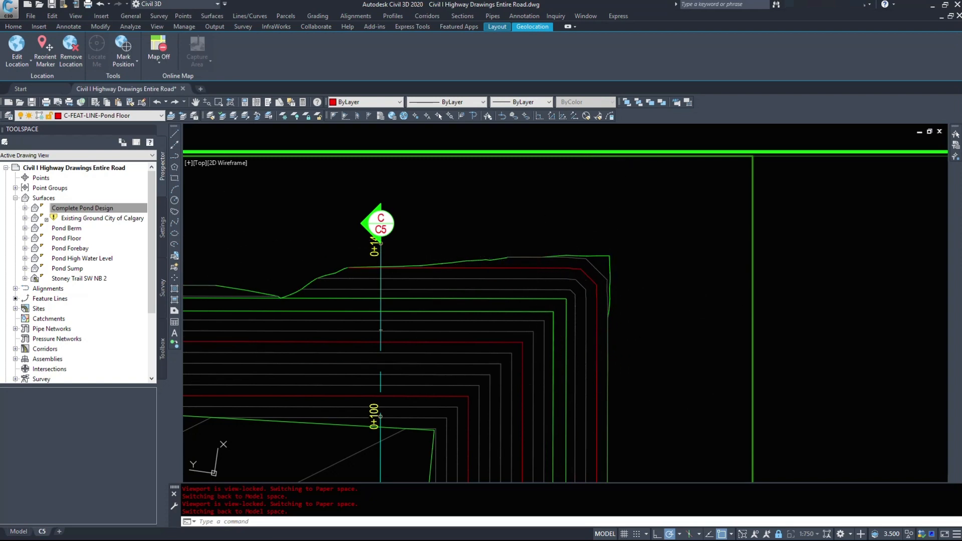
double_click(817, 248)
scroll(817, 249, down, 6)
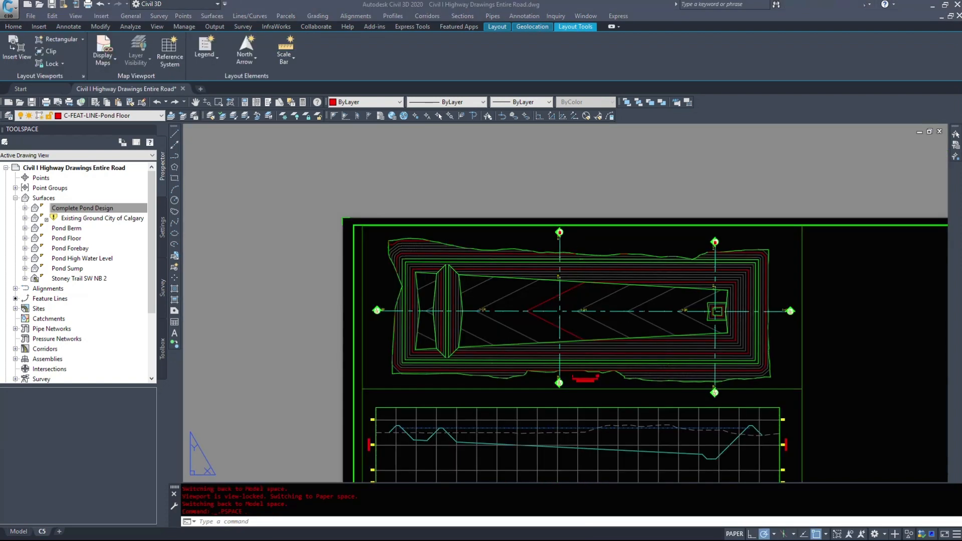
double_click(466, 247)
click(467, 248)
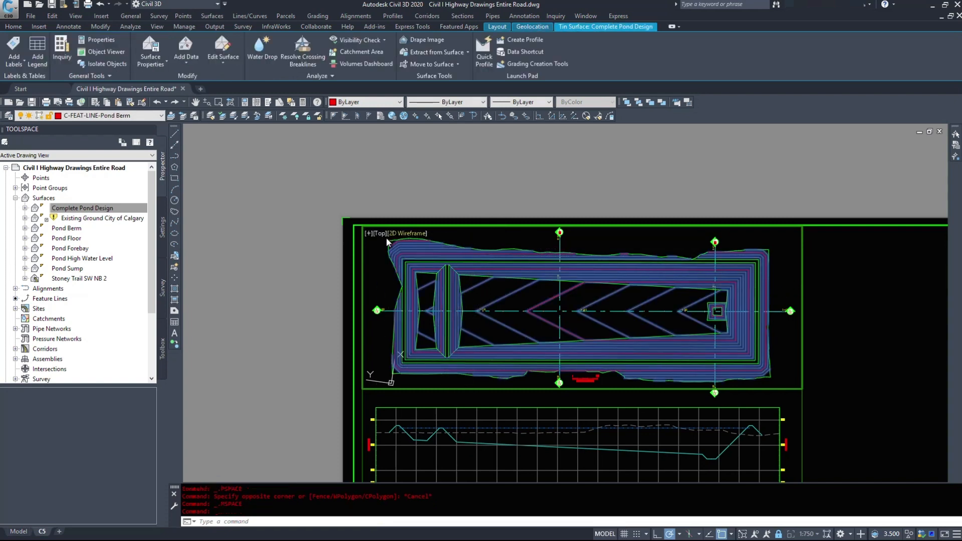
- Set the elevations of the pond's outer boundary feature line from the Existing Ground City of Calgary surface, without intermediate grade breaks
key(Escape)
click(733, 252)
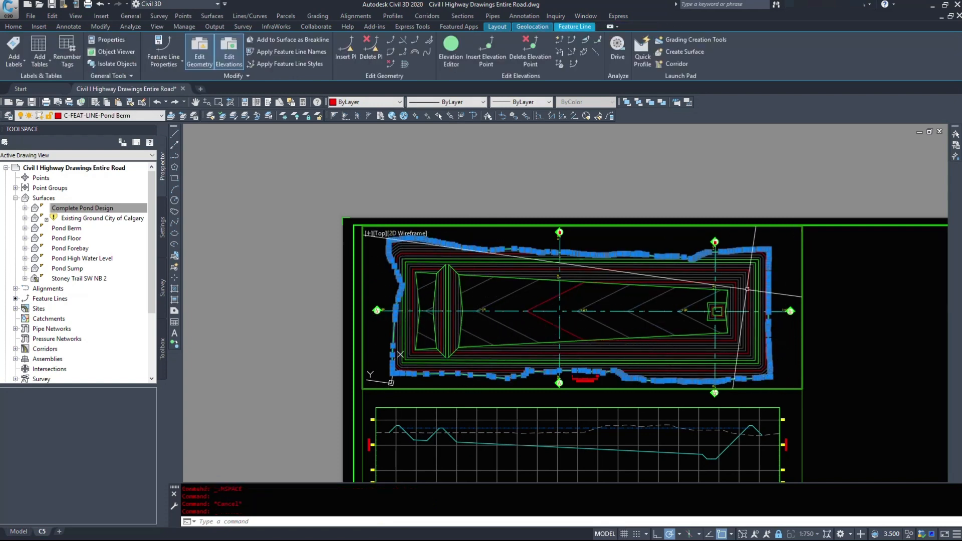
right_click(734, 271)
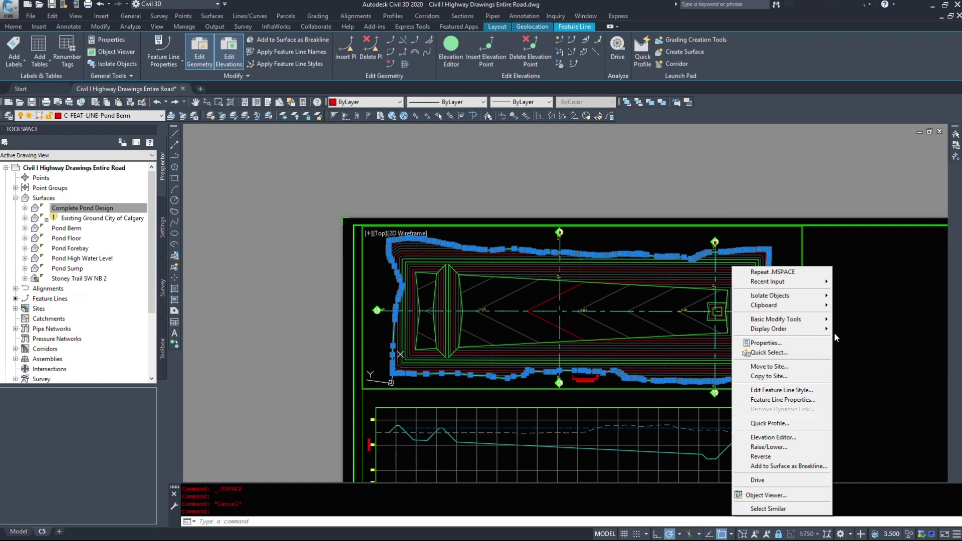
click(785, 439)
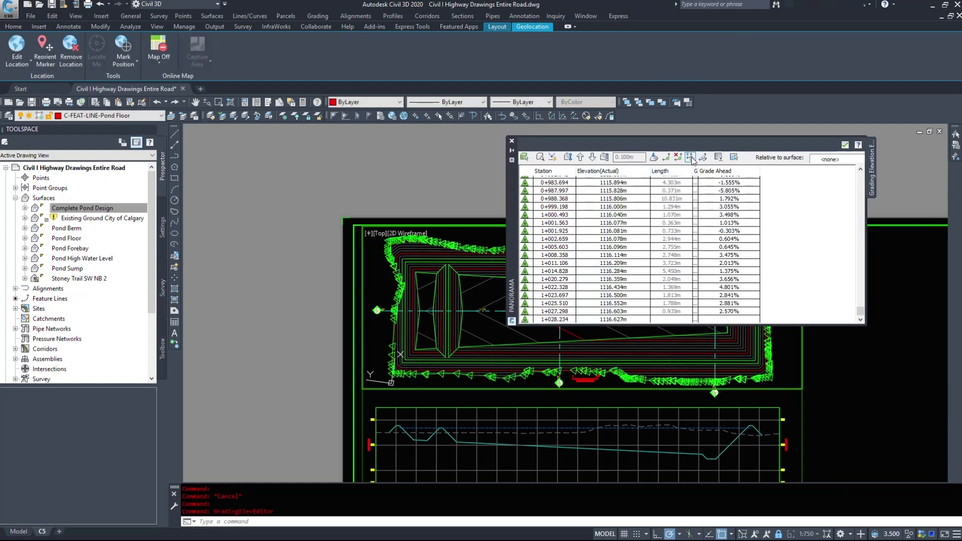
click(691, 157)
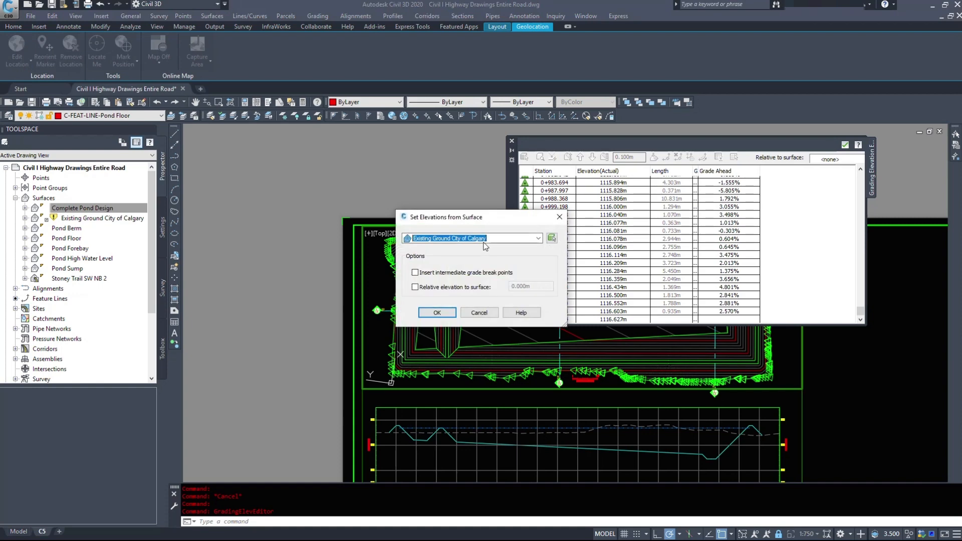
click(436, 313)
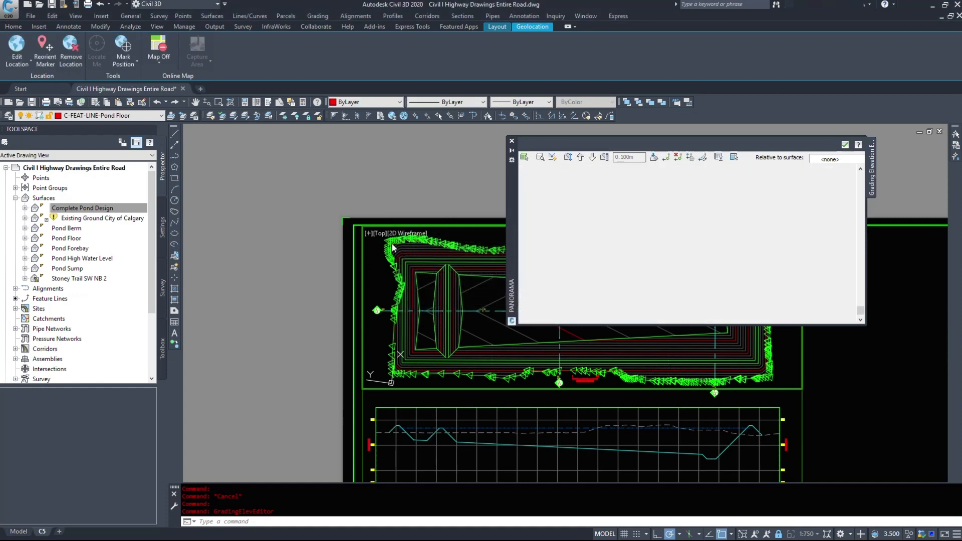
click(846, 146)
- Turn on the triangles in the plan display of the pond surface's style, EDDT Design 2.5m IDX & 0.5 INT
scroll(847, 381, up, 6)
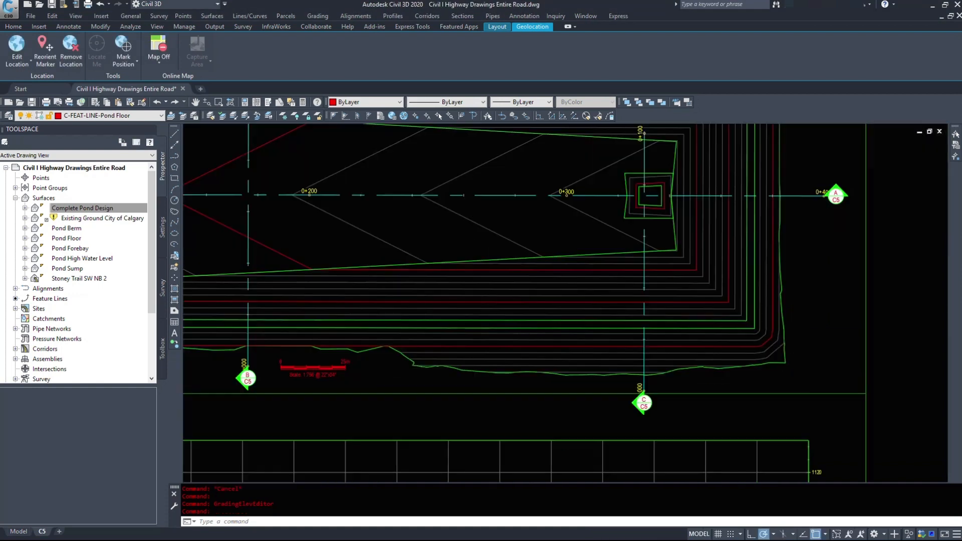
click(679, 350)
click(664, 311)
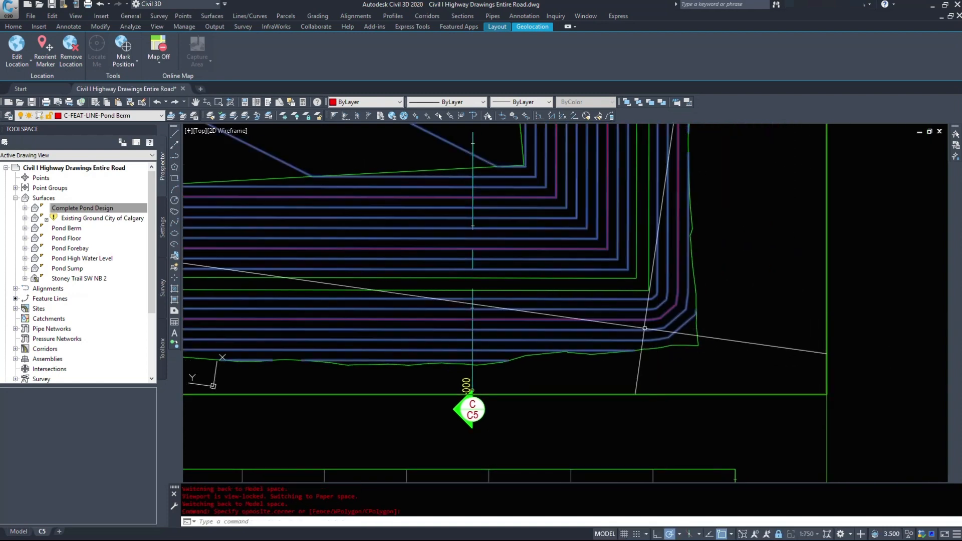
right_click(645, 330)
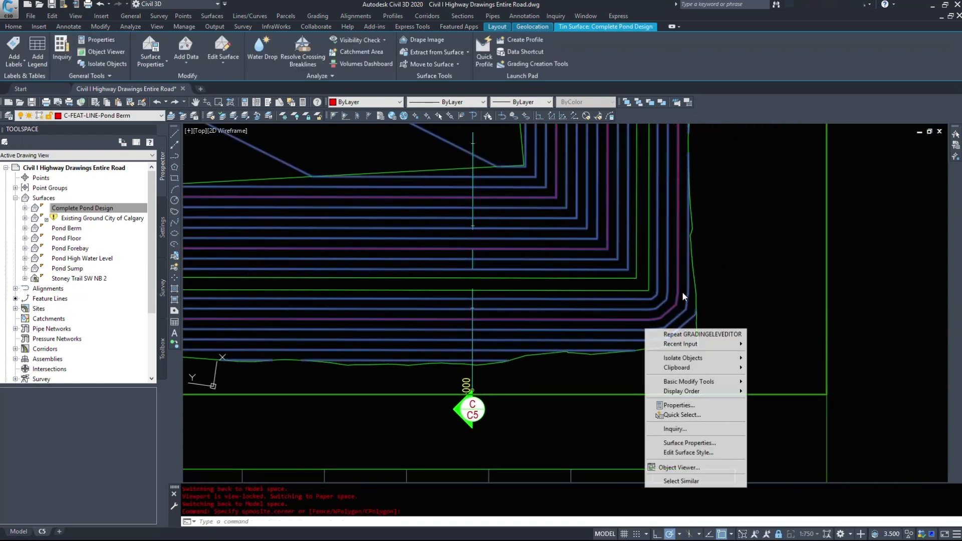
click(693, 453)
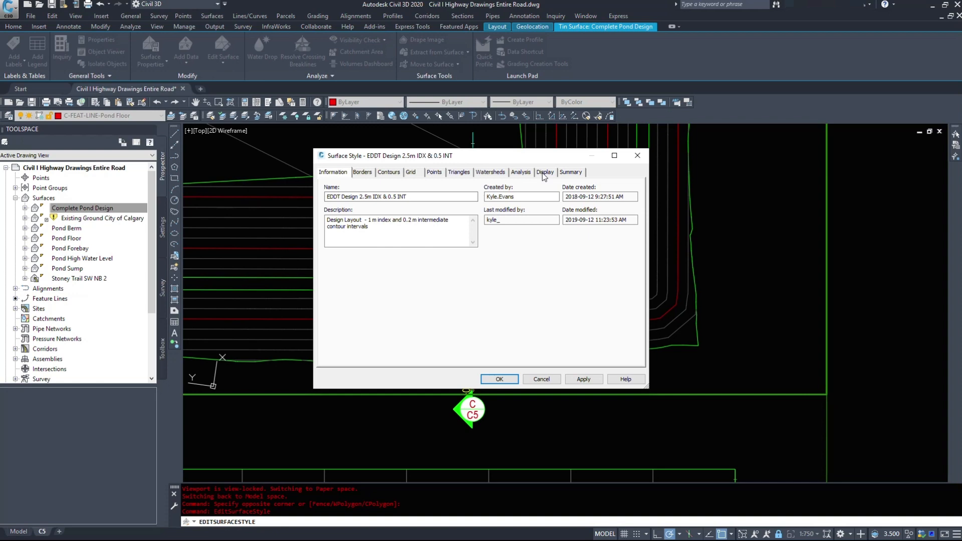
click(544, 173)
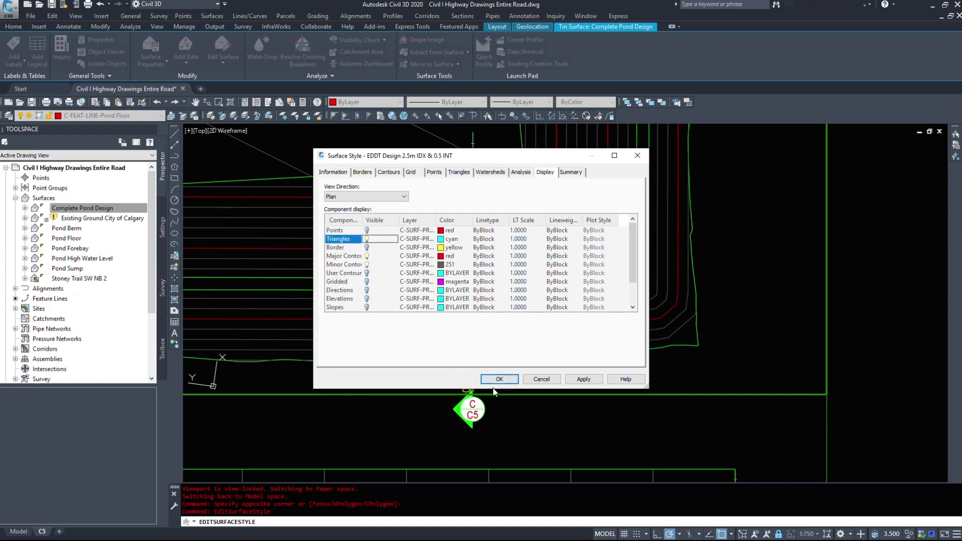
click(497, 380)
scroll(698, 307, up, 5)
scroll(698, 307, down, 5)
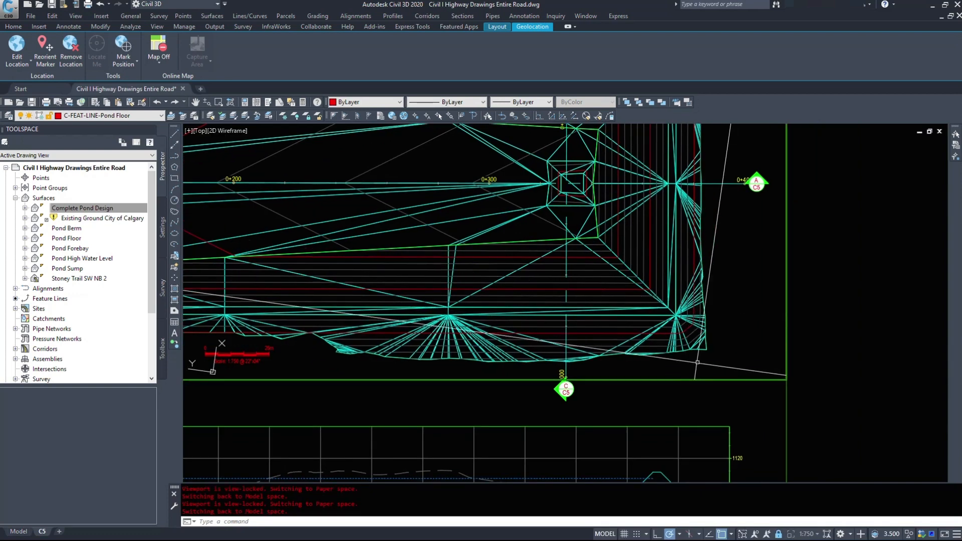
- Add TIN lines to the Complete Pond Design surface from the berm corner to the outer boundary corner at both sump-end corners
double_click(59, 209)
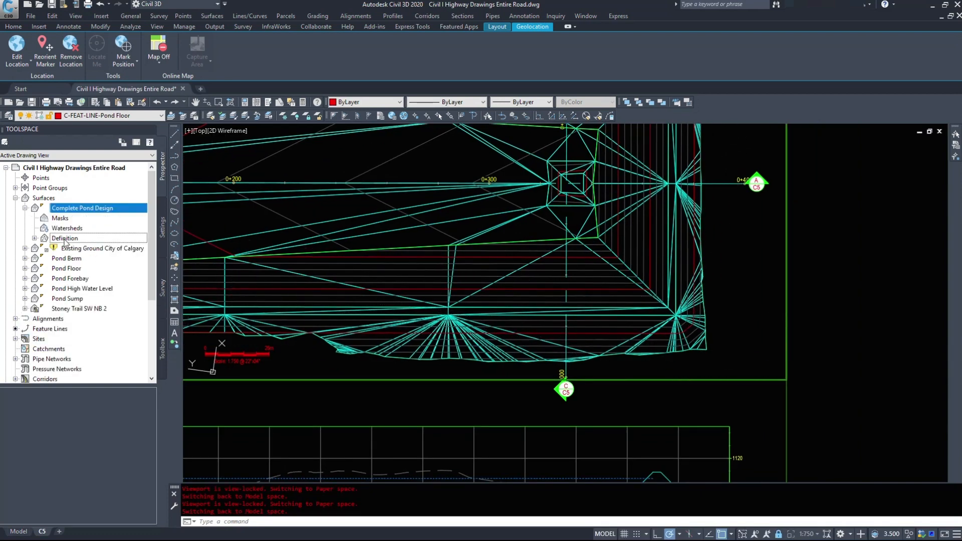
double_click(64, 239)
right_click(67, 300)
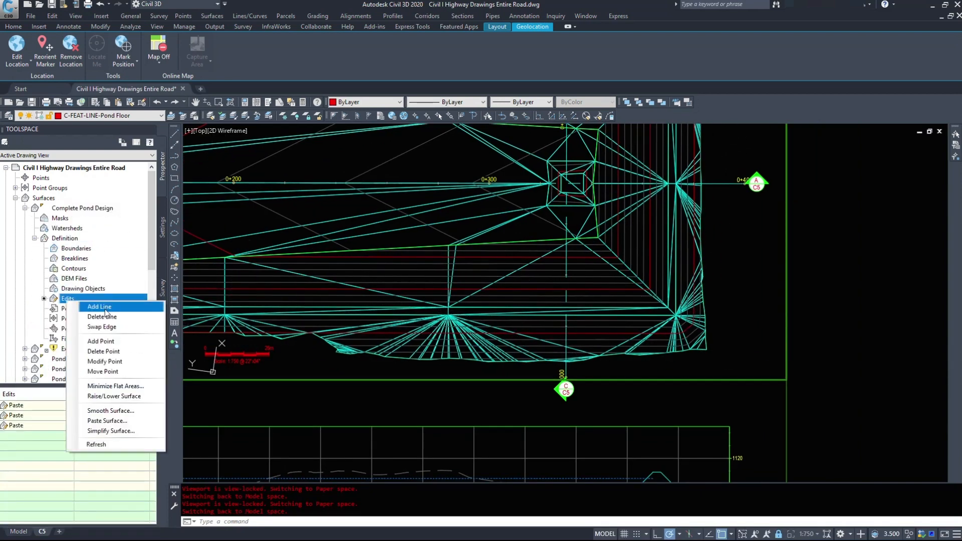
click(105, 307)
scroll(767, 355, up, 4)
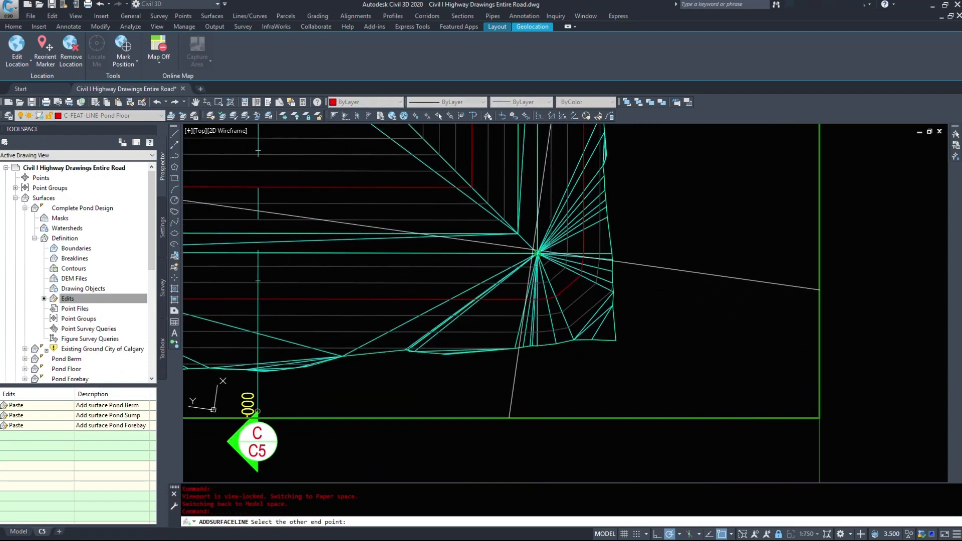
click(616, 341)
scroll(633, 401, down, 5)
middle_drag(657, 241, 665, 461)
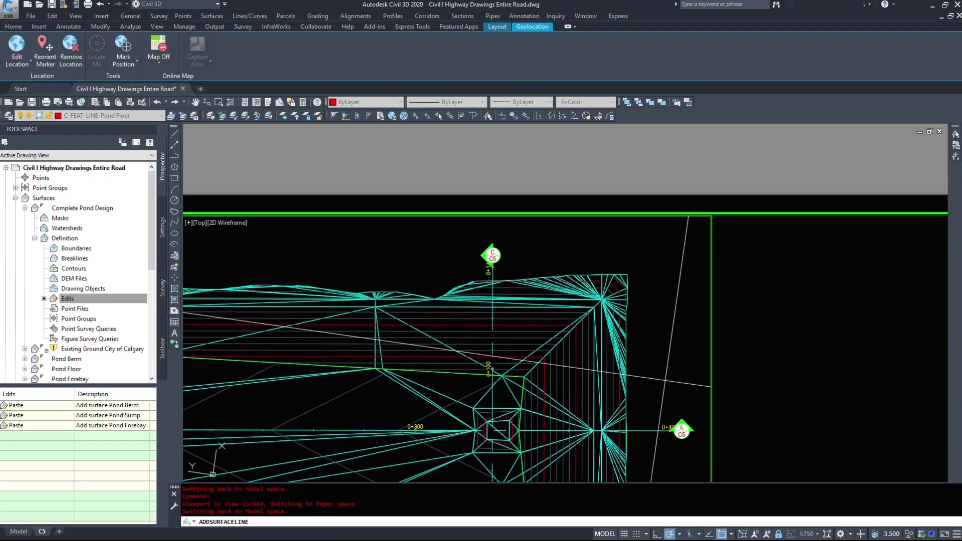
scroll(644, 260, up, 3)
click(644, 258)
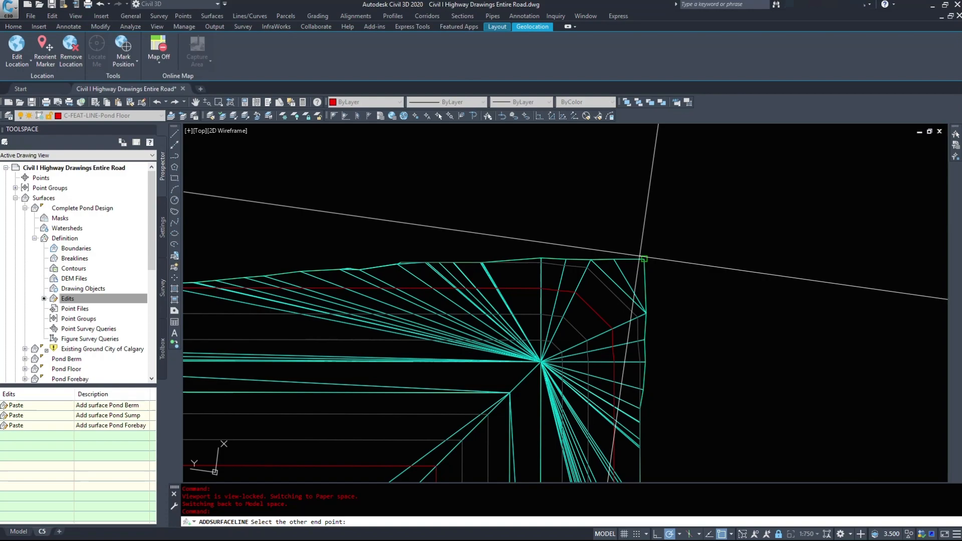
- Add matching surface lines between the berm corners and outer boundary corners at the two forebay-end corners, and end the command
scroll(778, 217, down, 5)
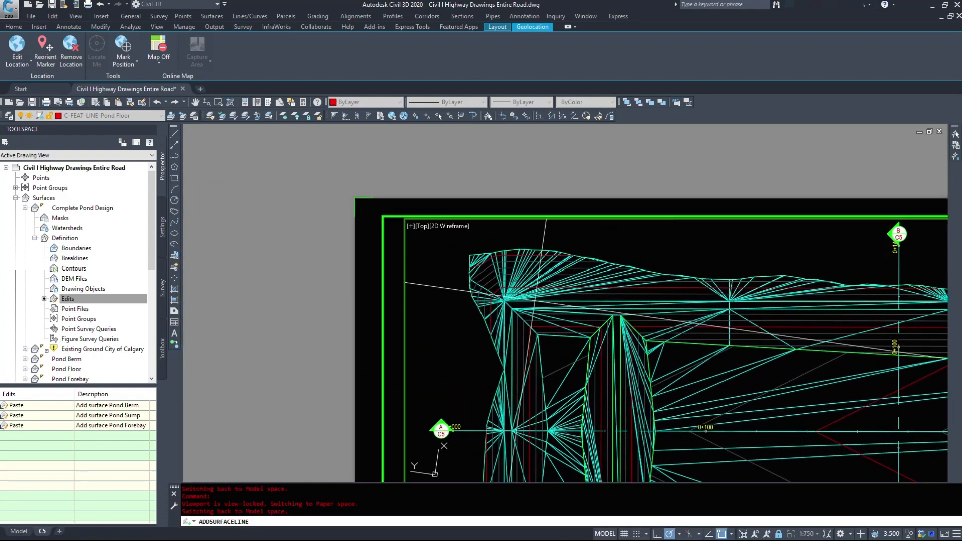
scroll(526, 303, up, 5)
click(439, 294)
middle_drag(365, 190, 412, 295)
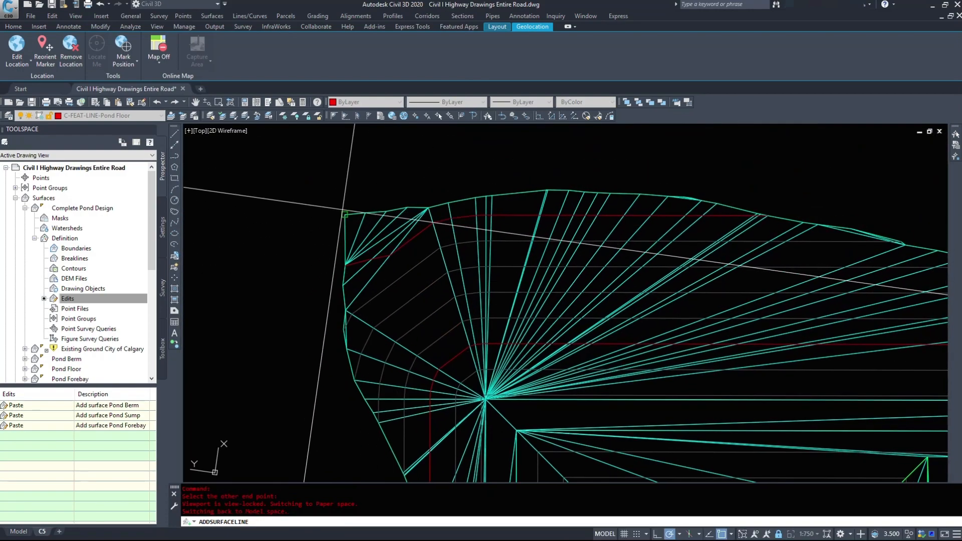
scroll(337, 205, down, 5)
scroll(369, 283, up, 5)
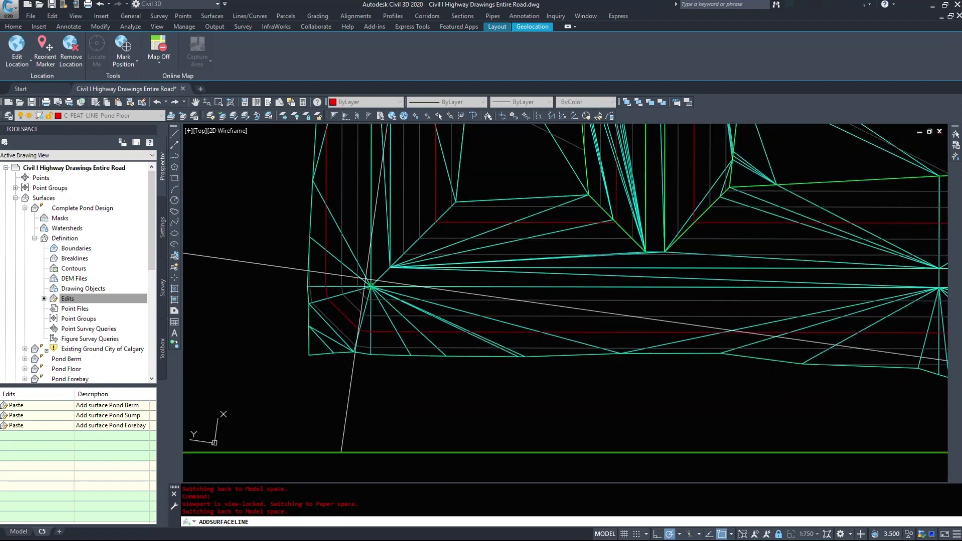
click(371, 286)
key(Escape)
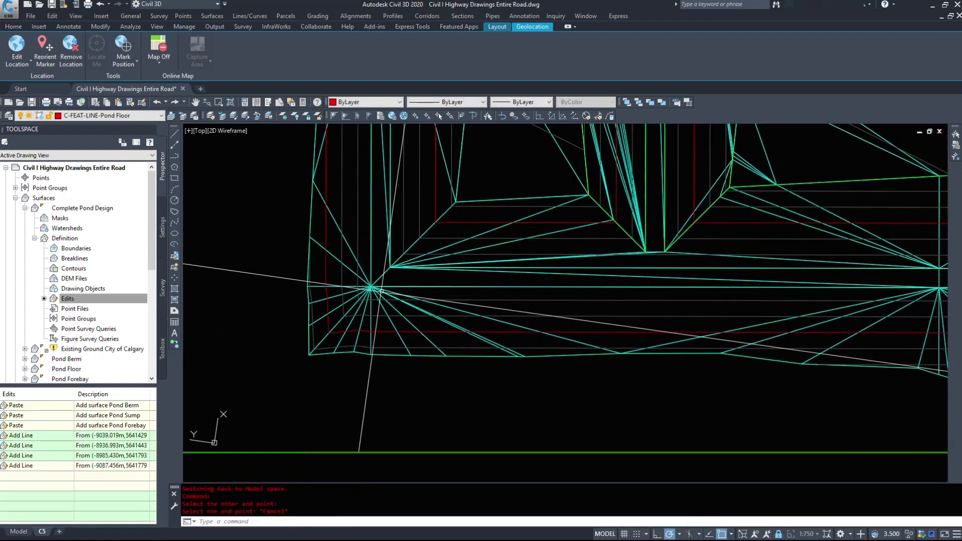
- Turn off the triangles in the pond surface style's plan display and view the whole pond plan
click(380, 291)
right_click(386, 309)
click(456, 431)
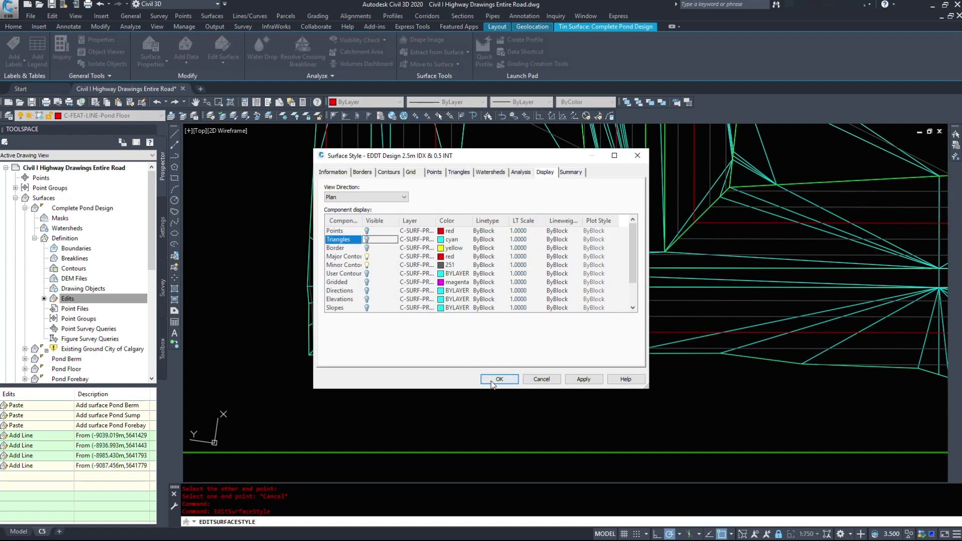
click(499, 379)
scroll(493, 384, down, 5)
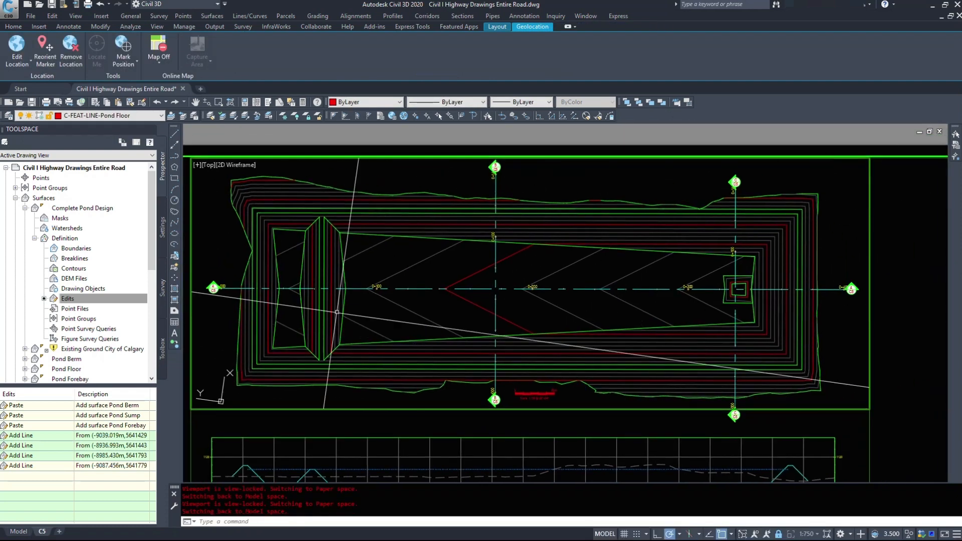
mouse_move(580, 313)
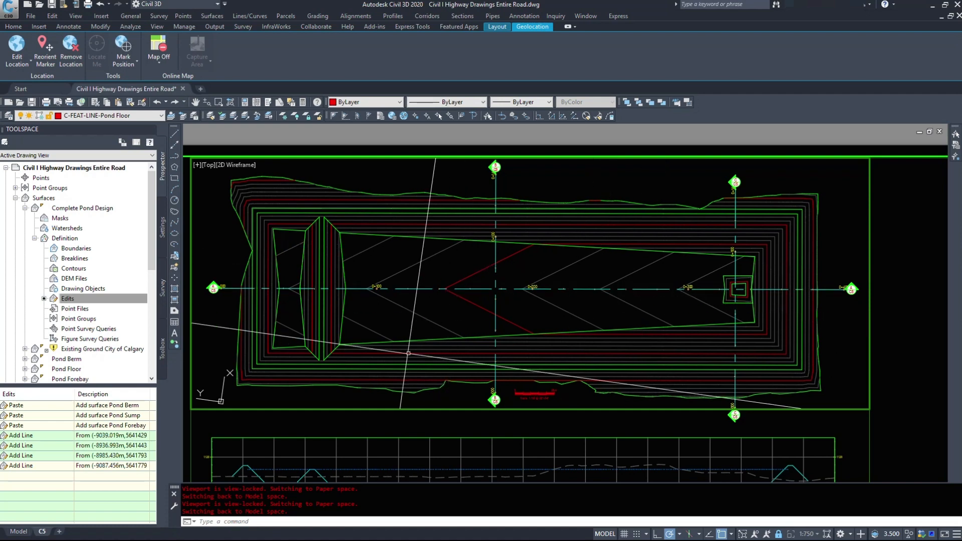
click(212, 15)
mouse_move(228, 80)
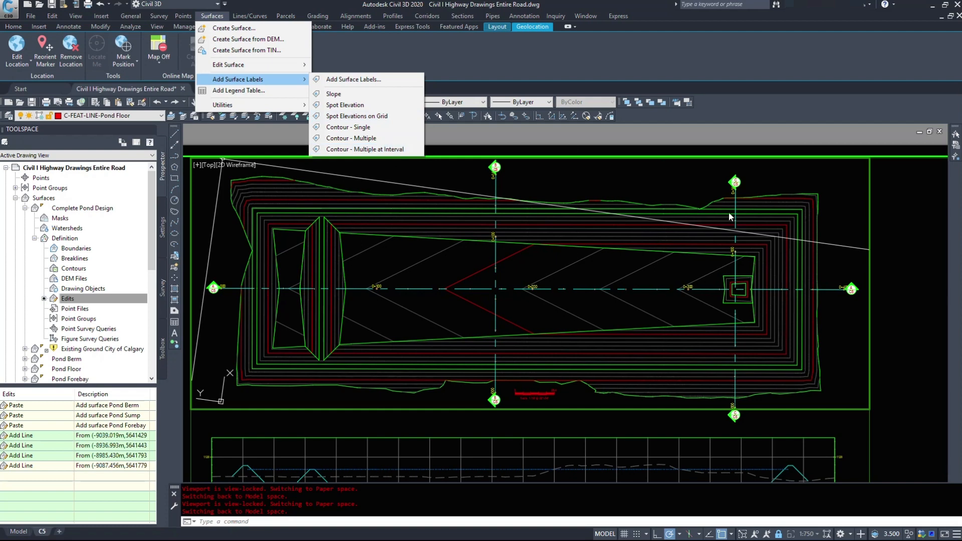
click(729, 234)
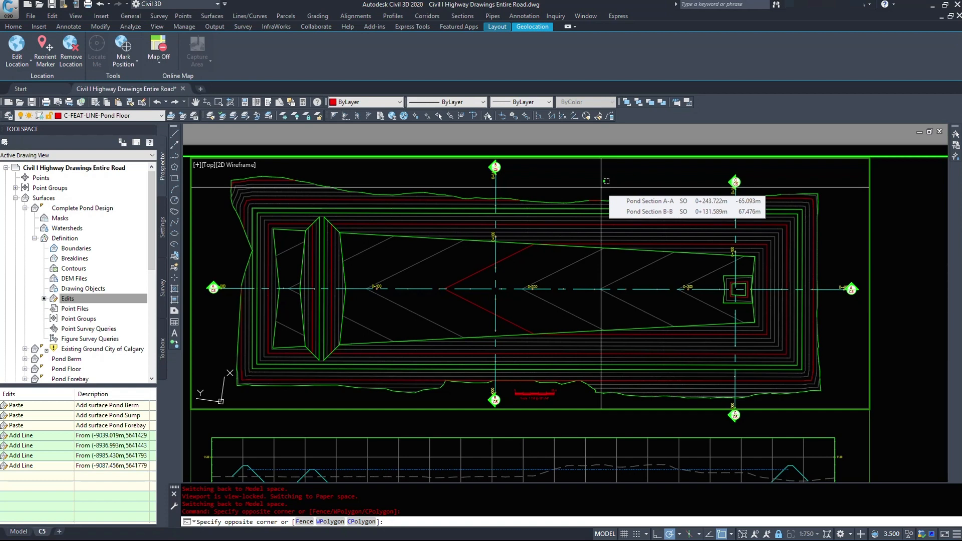
click(654, 185)
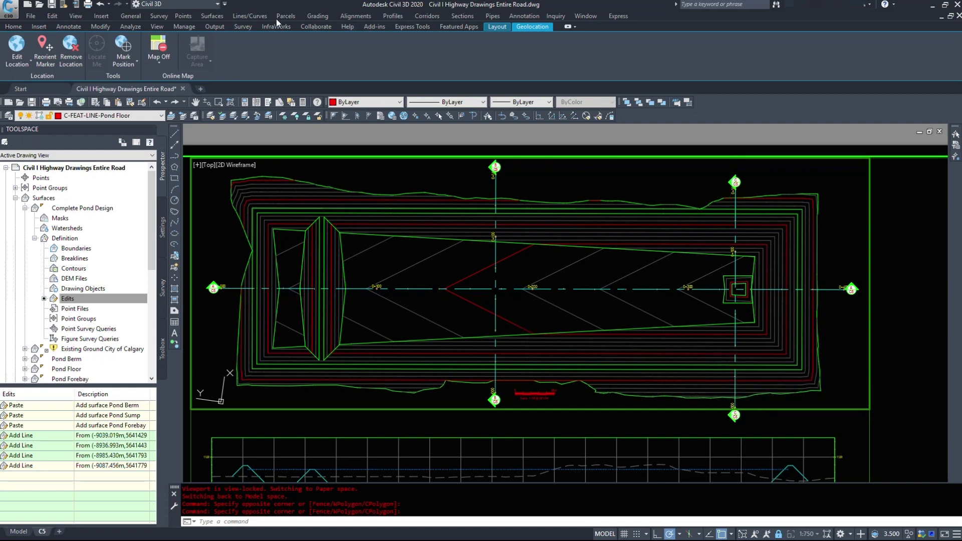
- Open the Create Points tools and expand and enlarge their settings area
click(182, 17)
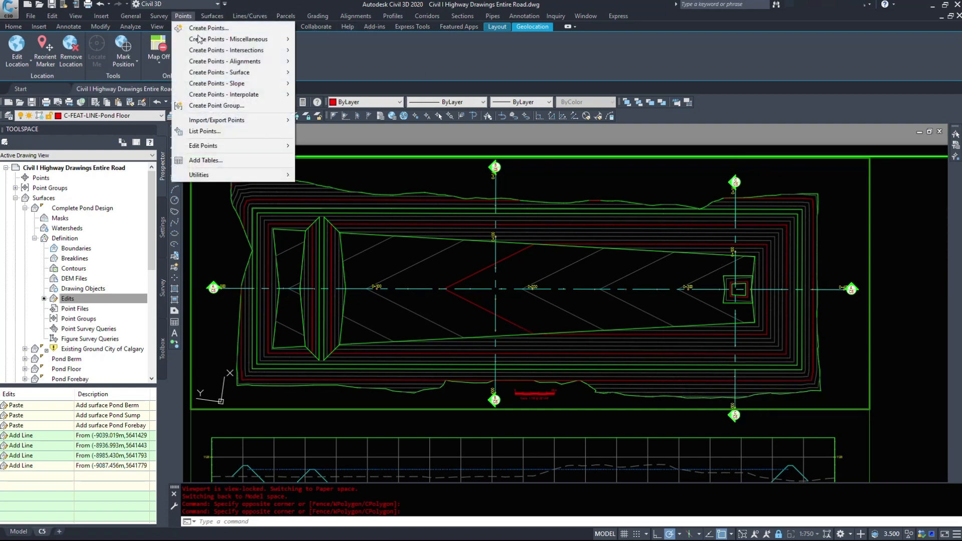
click(208, 30)
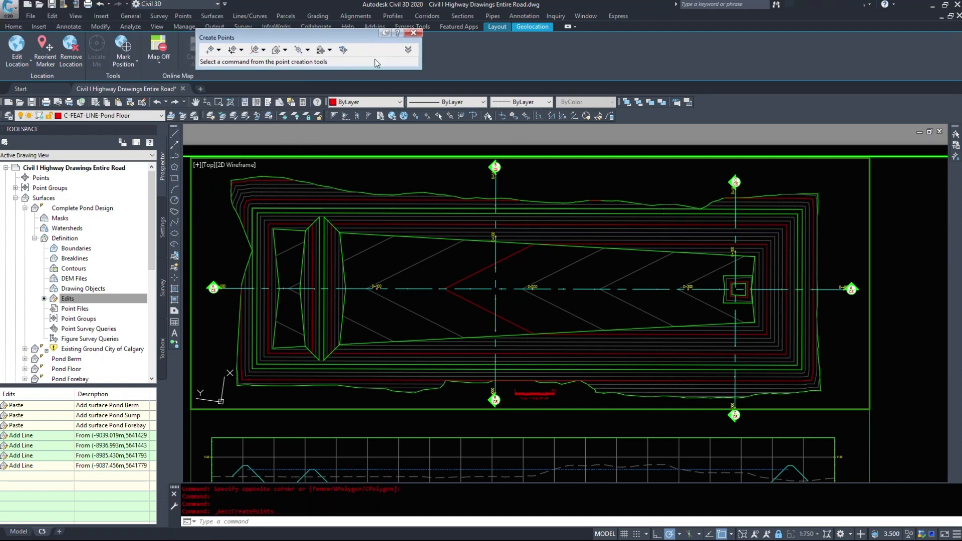
click(409, 50)
drag(417, 153, 555, 229)
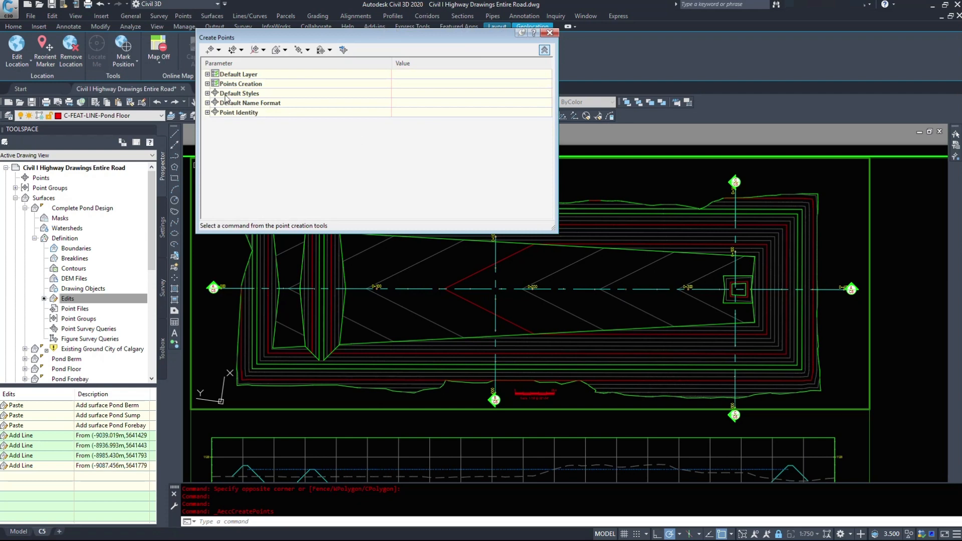
- Choose C-SURV as the default layer for new points
click(207, 74)
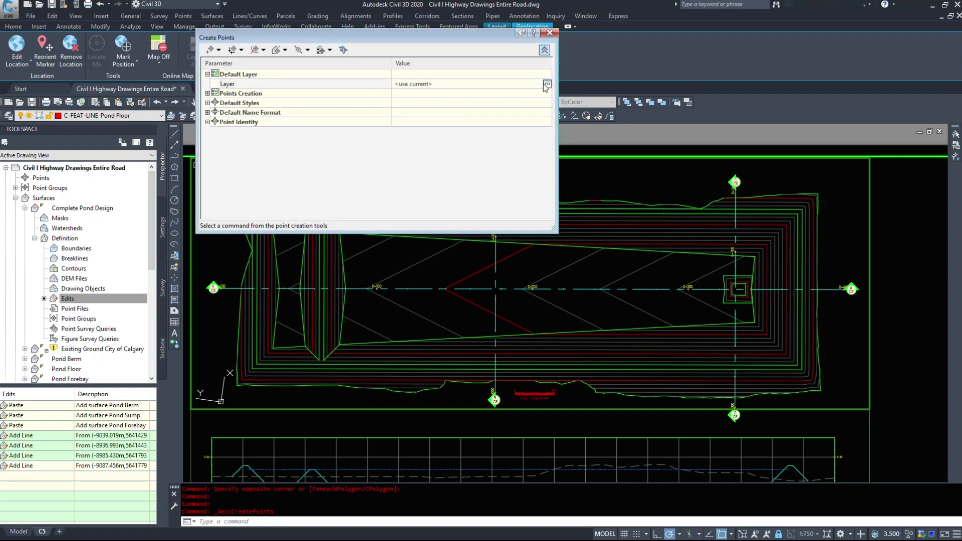
click(547, 84)
scroll(267, 150, down, 10)
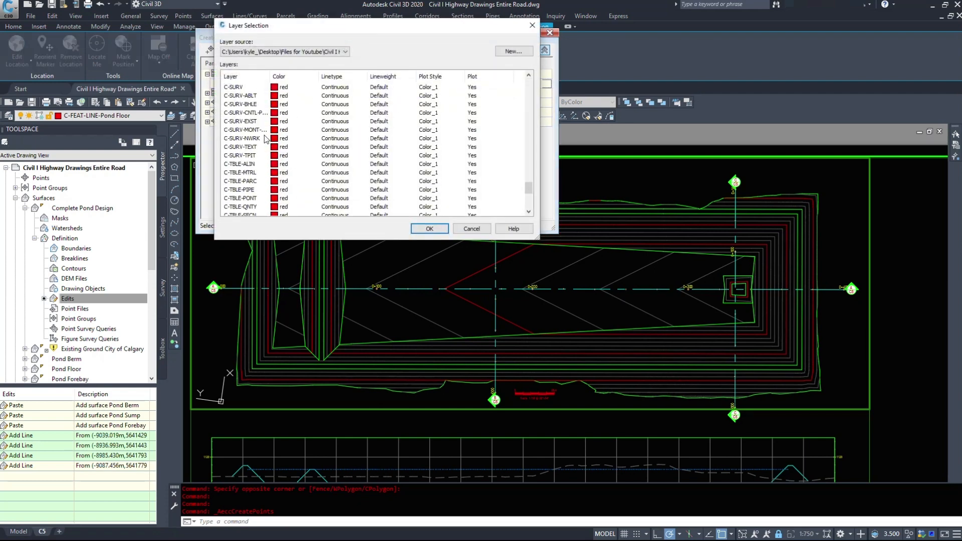
double_click(269, 76)
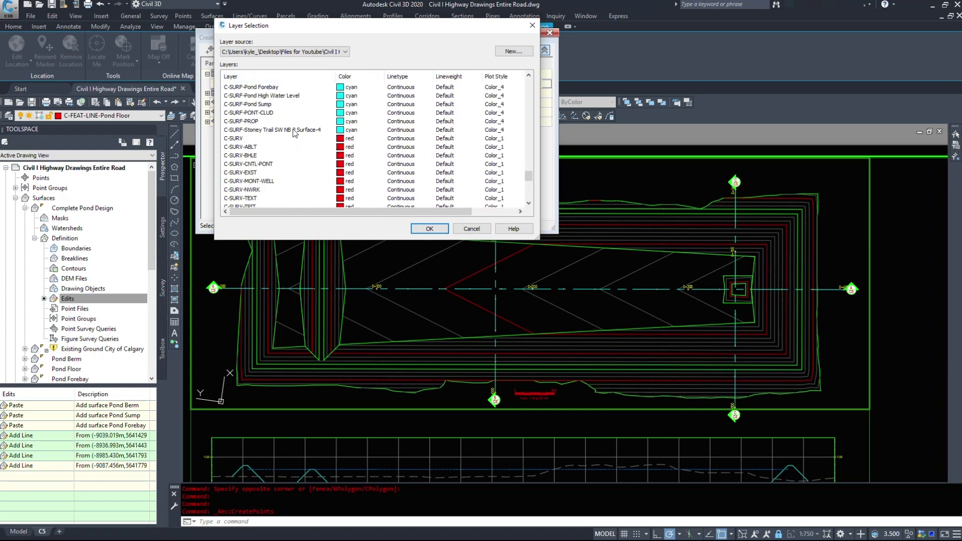
click(248, 146)
click(240, 133)
click(241, 138)
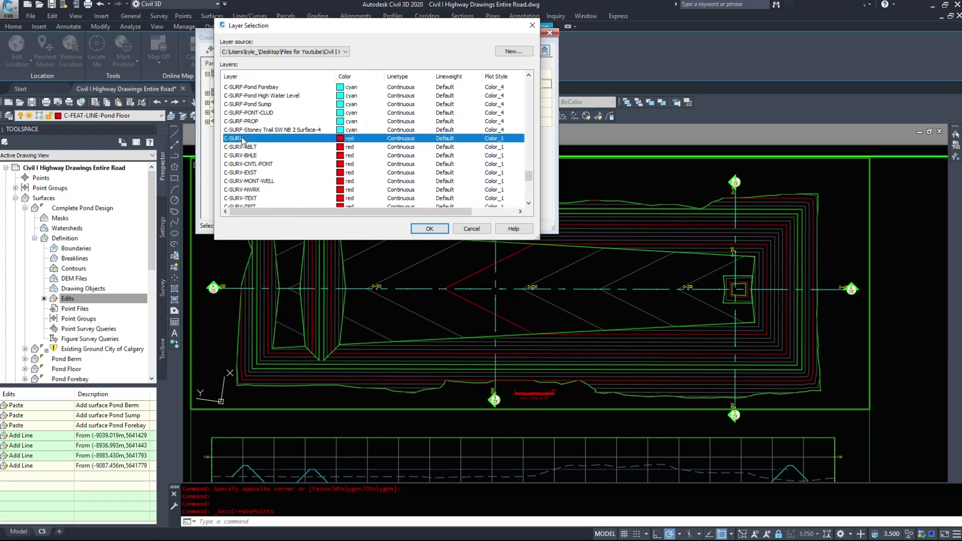
scroll(281, 130, down, 2)
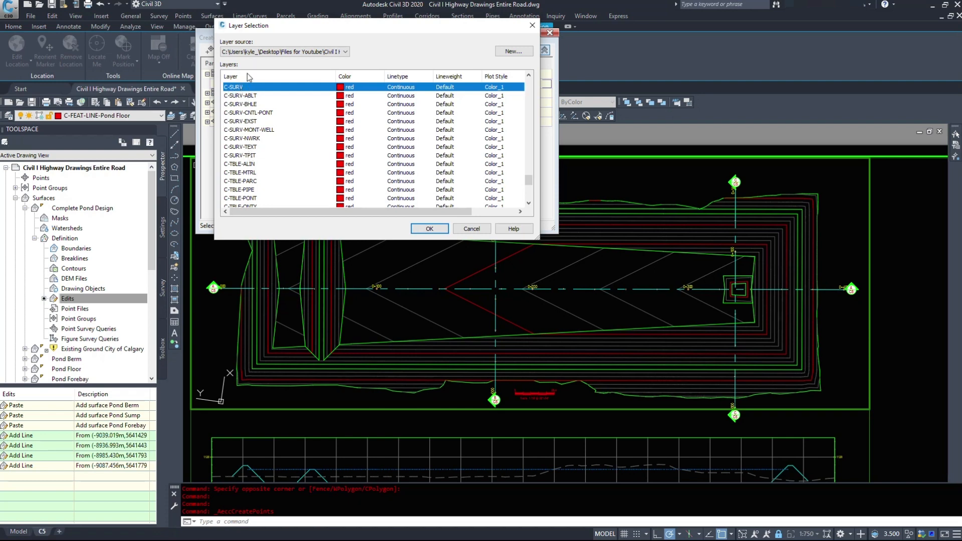
click(430, 229)
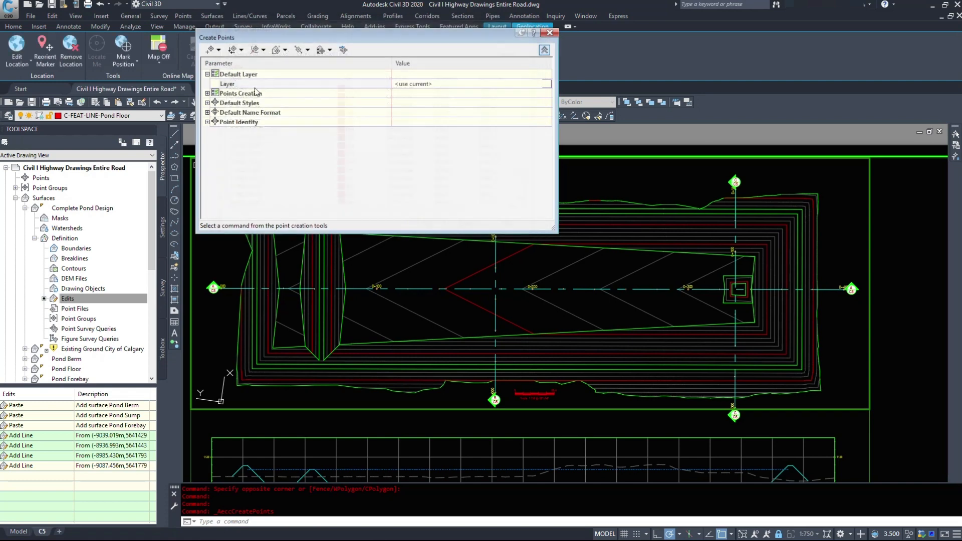
- Set the default description for new points to POND LAYOUT
click(207, 94)
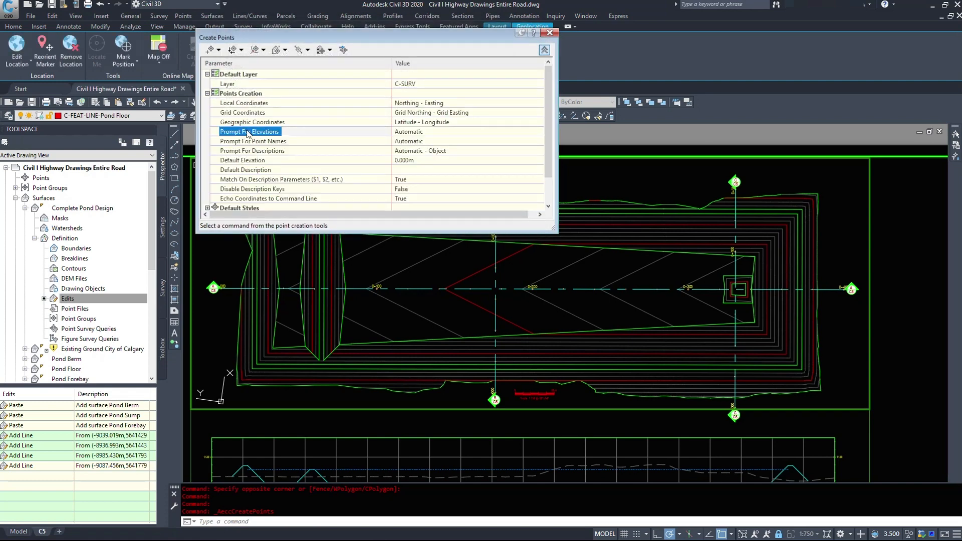
click(326, 142)
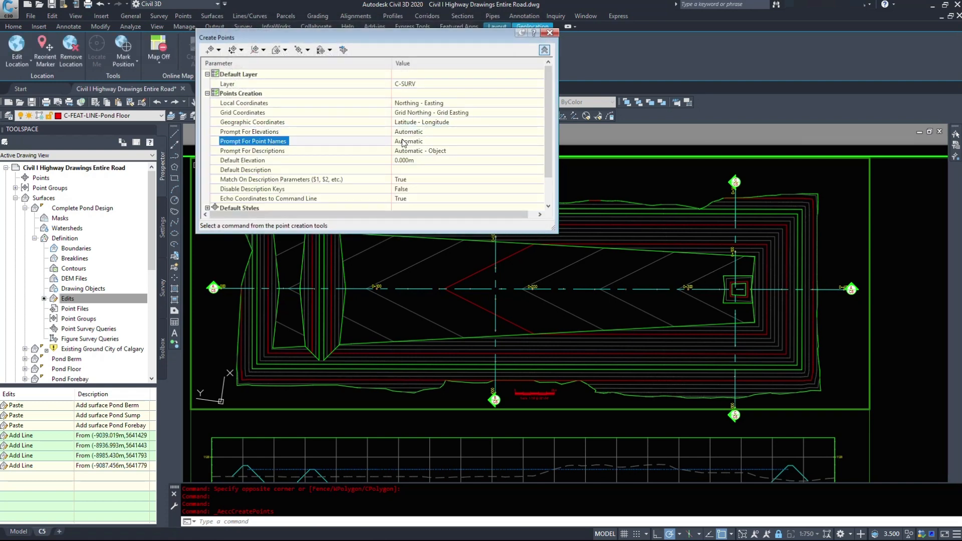
click(439, 153)
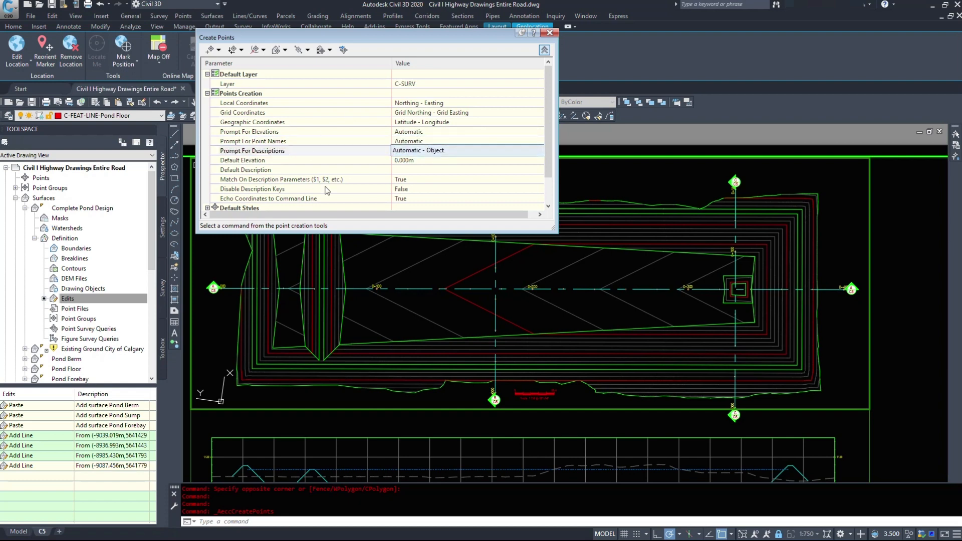
click(409, 153)
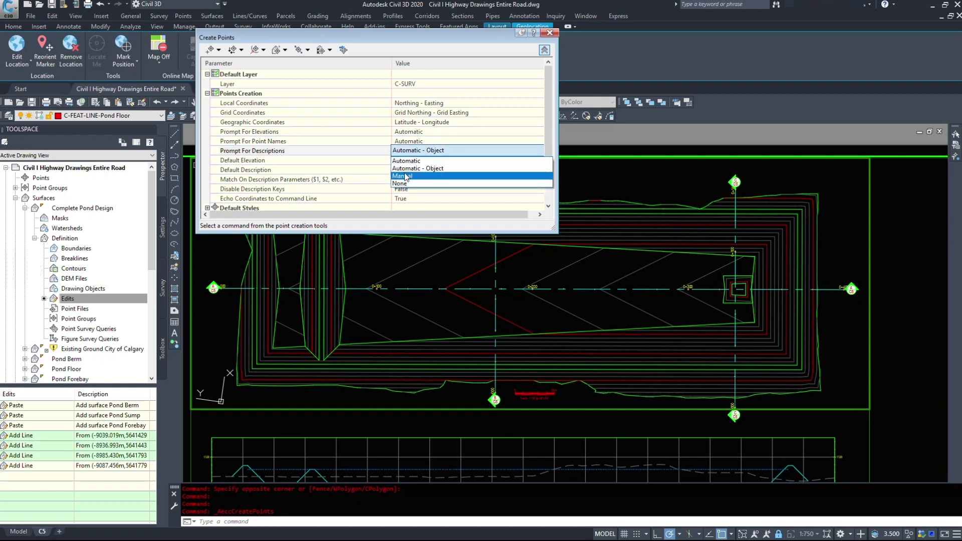
click(301, 141)
click(294, 138)
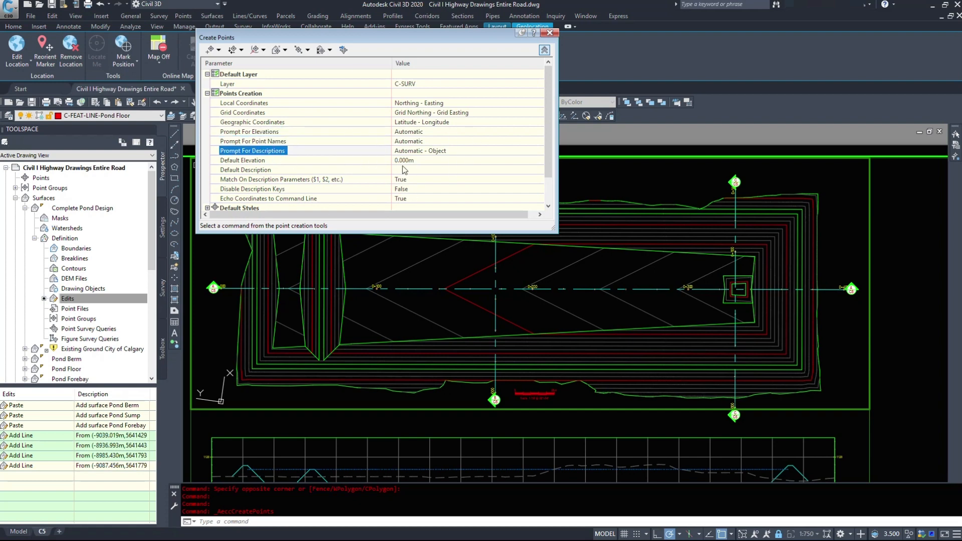
click(416, 172)
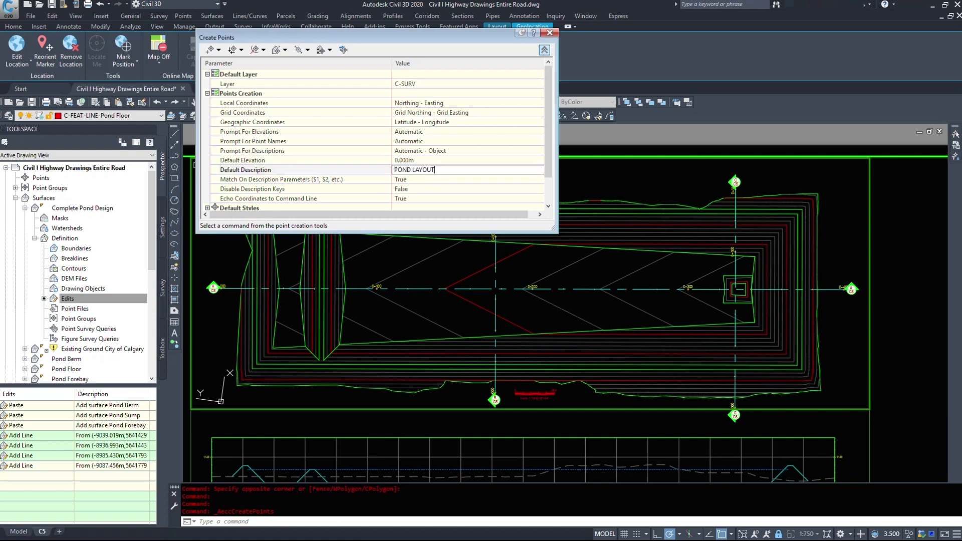
click(331, 180)
- Check the default point name template and set the next point number to 1
scroll(208, 189, down, 1)
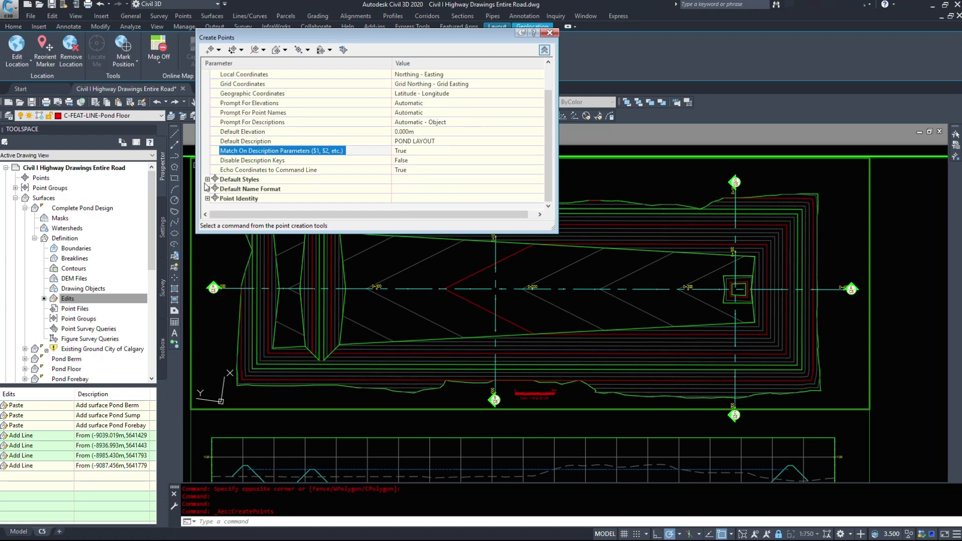
scroll(368, 179, down, 1)
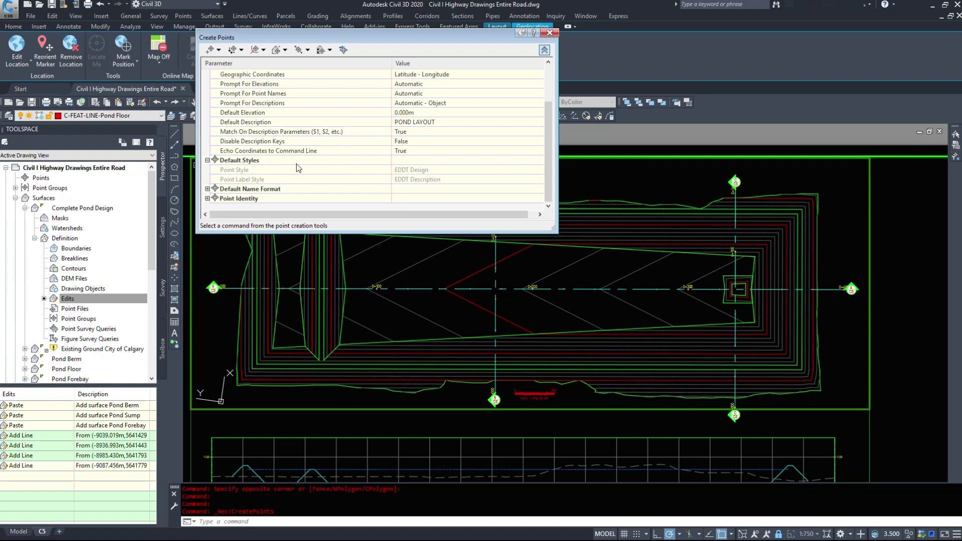
scroll(214, 193, down, 1)
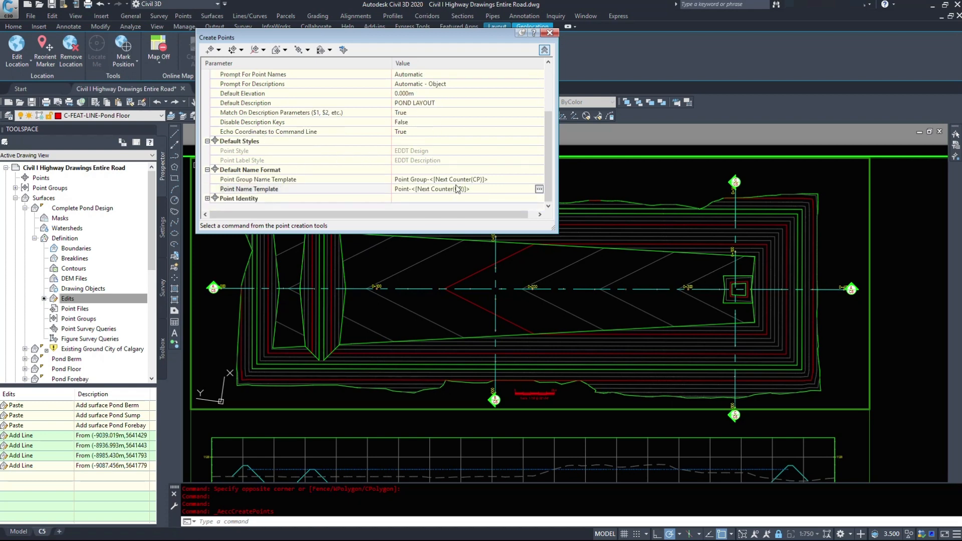
click(538, 190)
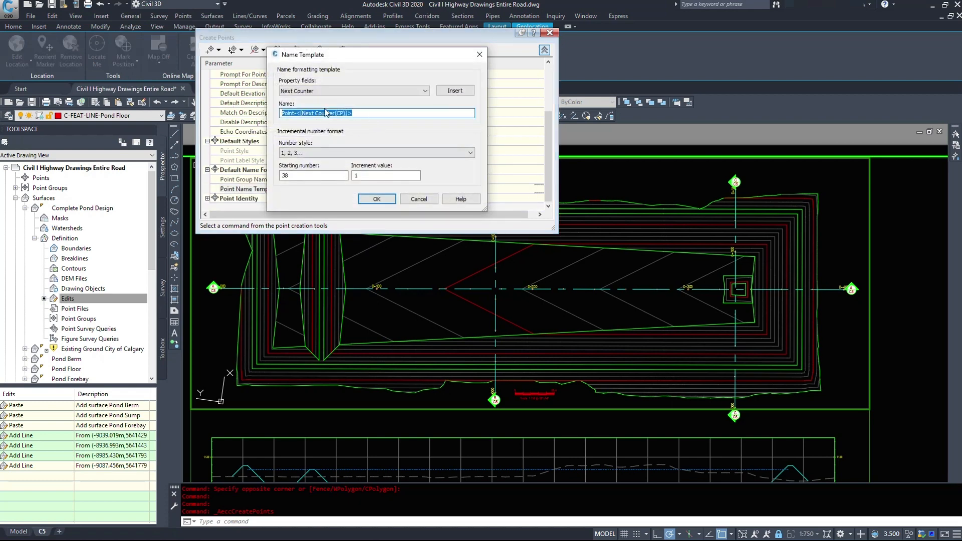
click(377, 200)
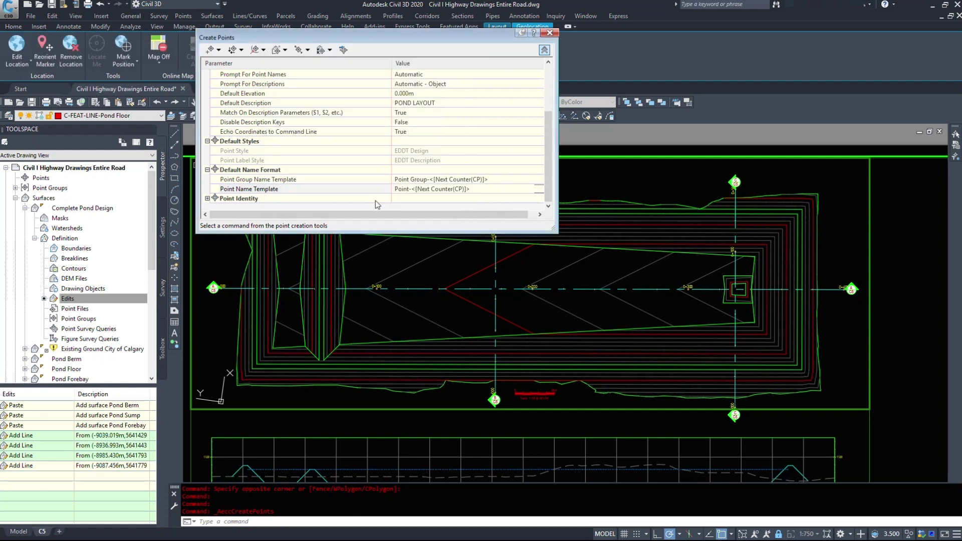
scroll(308, 252, down, 6)
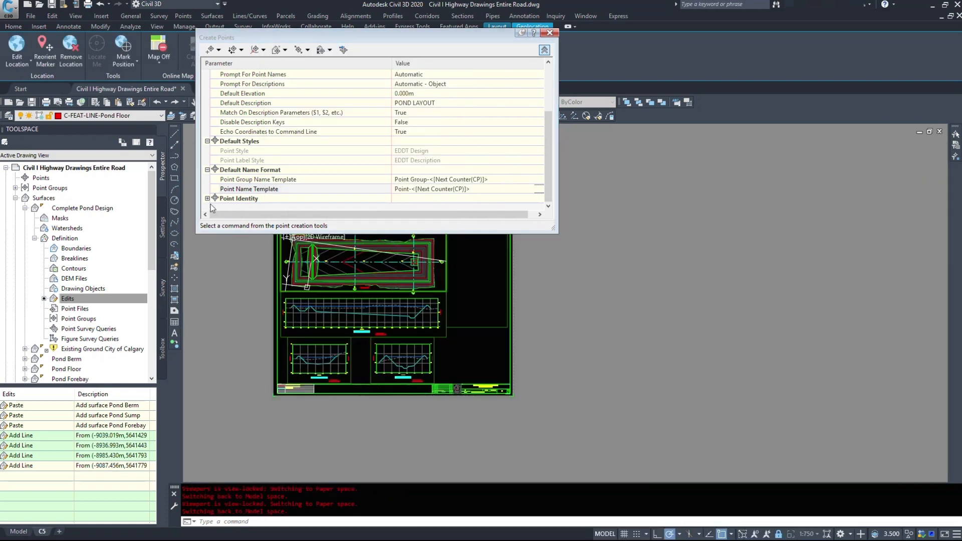
click(207, 199)
scroll(410, 163, down, 3)
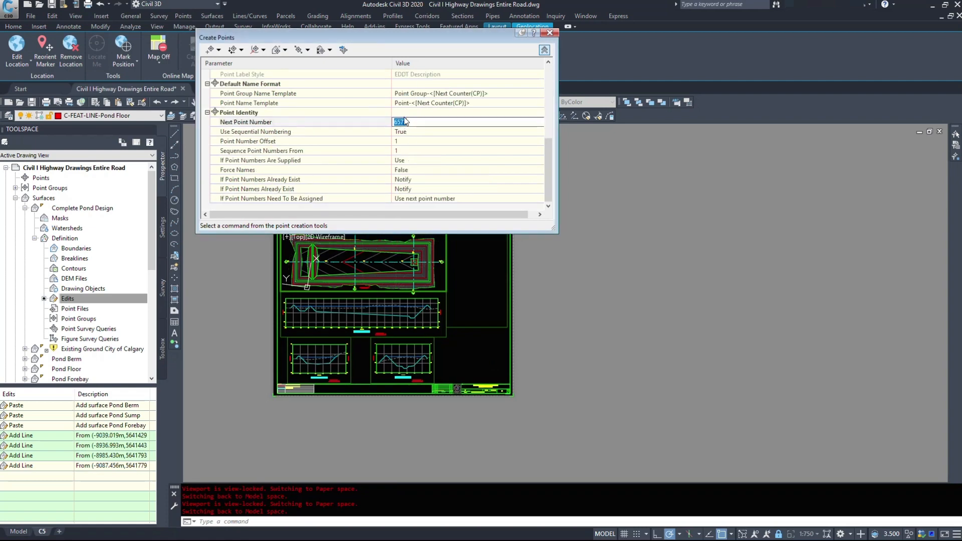
text(1)
scroll(321, 255, up, 5)
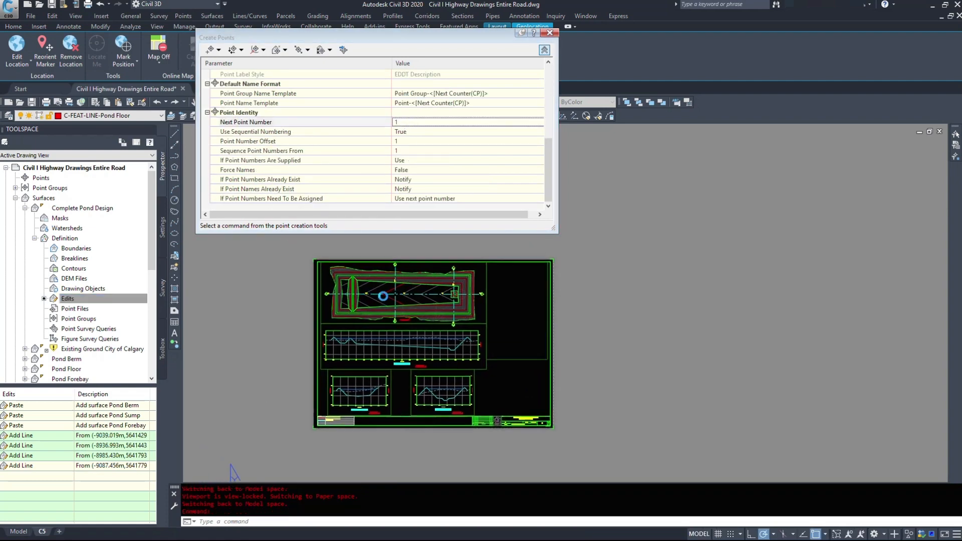
- Start manual point creation and place points on the pond's two outer boundary corners at the forebay end
click(219, 51)
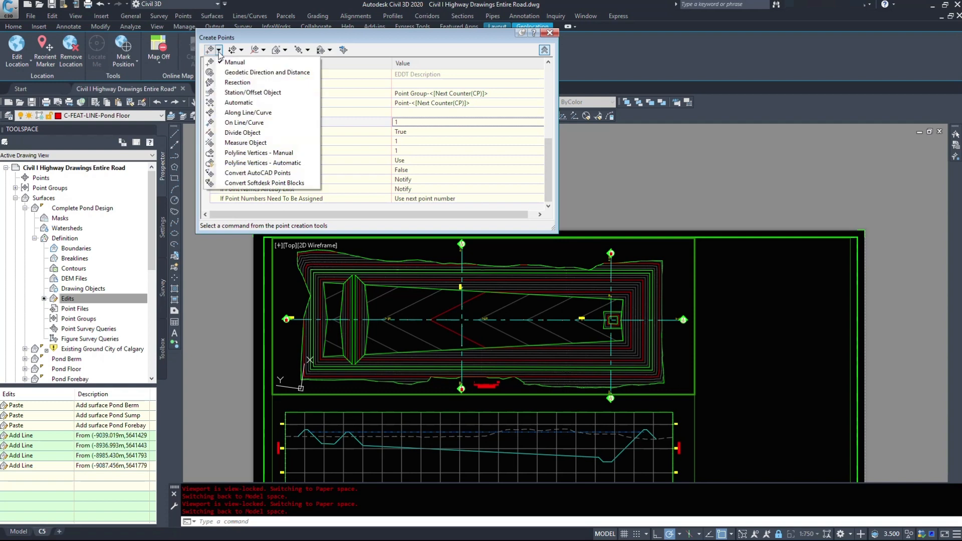
click(246, 64)
scroll(326, 329, up, 5)
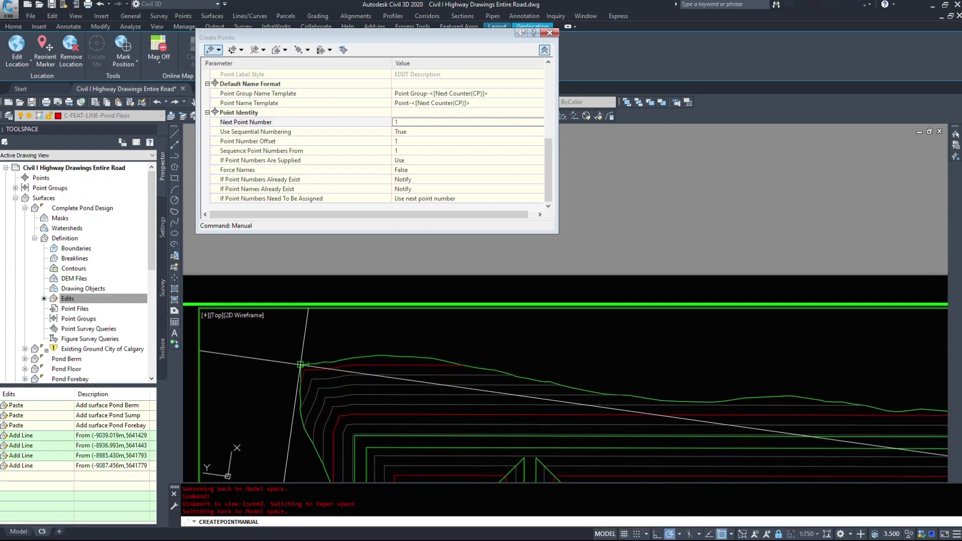
click(300, 365)
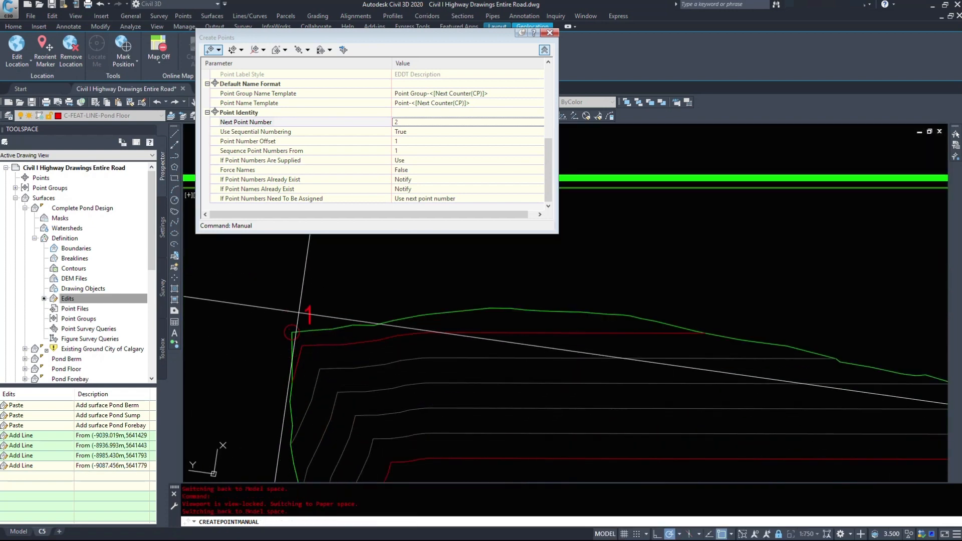
scroll(332, 296, down, 8)
middle_drag(391, 430, 384, 307)
scroll(352, 333, up, 6)
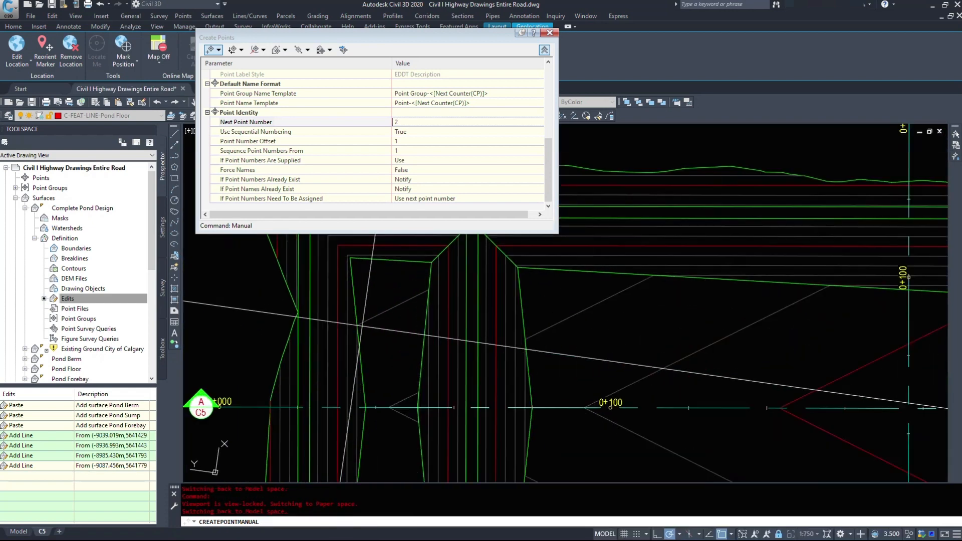
scroll(270, 333, down, 5)
scroll(282, 368, up, 6)
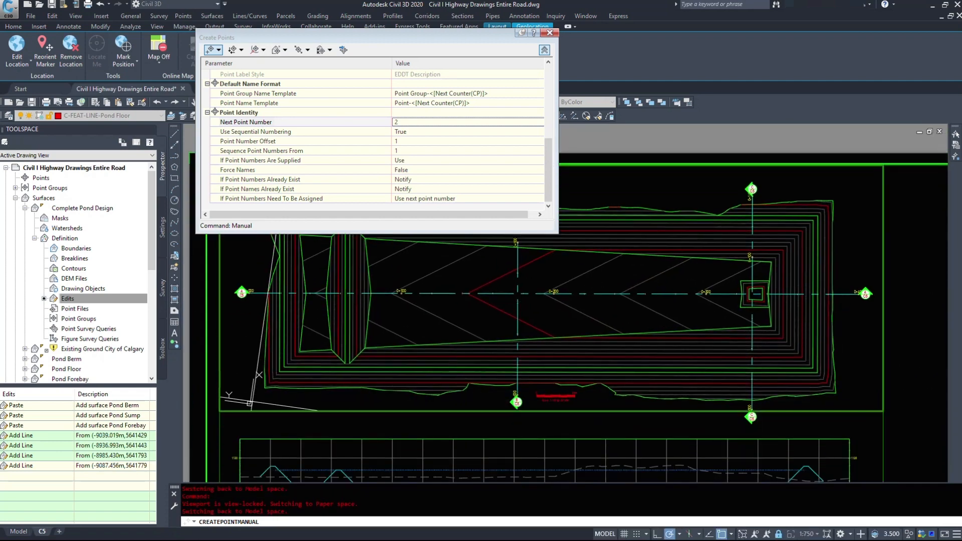
scroll(227, 438, down, 4)
- Place points on the upper and lower corners of the berm's outer edge at the forebay end
middle_drag(310, 346, 344, 448)
scroll(302, 329, up, 4)
scroll(306, 375, up, 4)
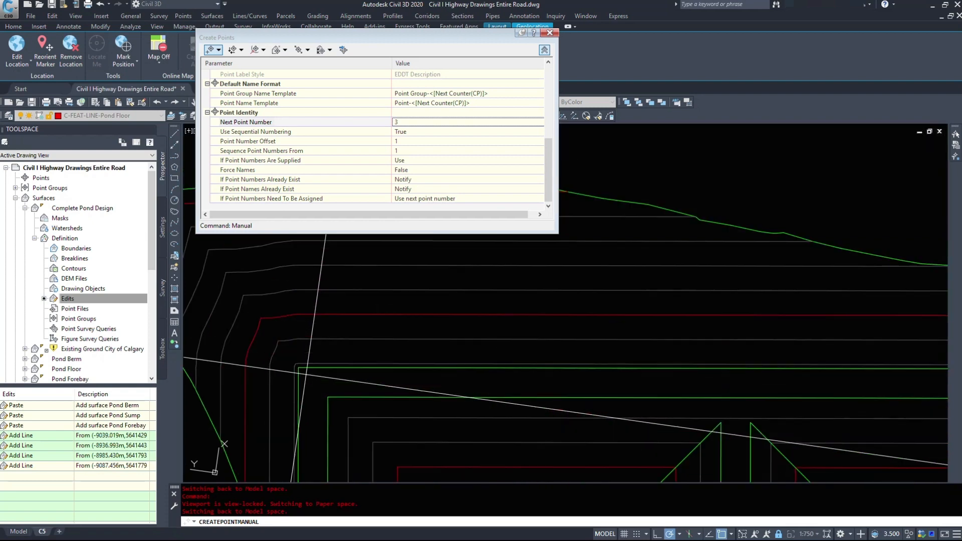
click(299, 368)
scroll(301, 371, down, 5)
scroll(305, 432, up, 5)
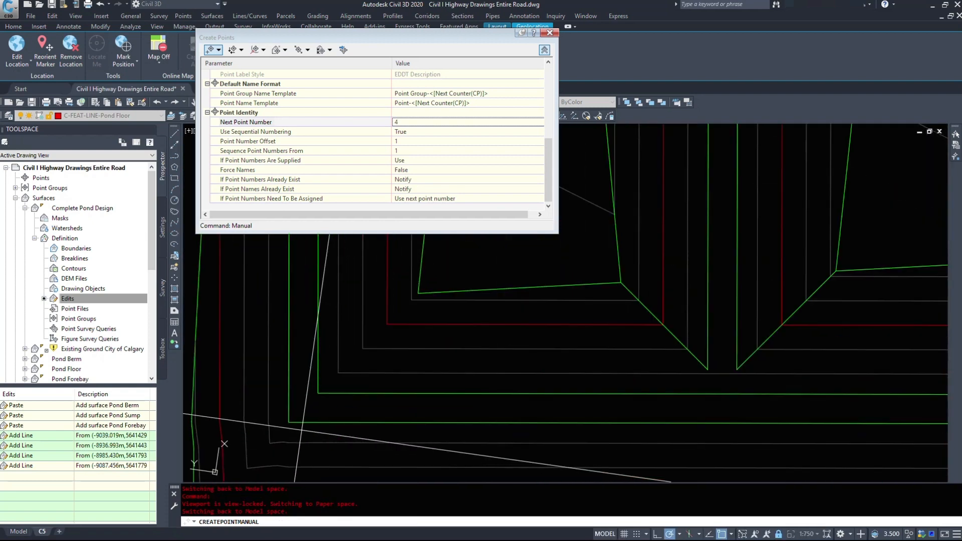
click(290, 422)
- Place points on the upper and lower corners of the berm's inner edge at the forebay end
scroll(289, 422, down, 5)
scroll(270, 362, up, 5)
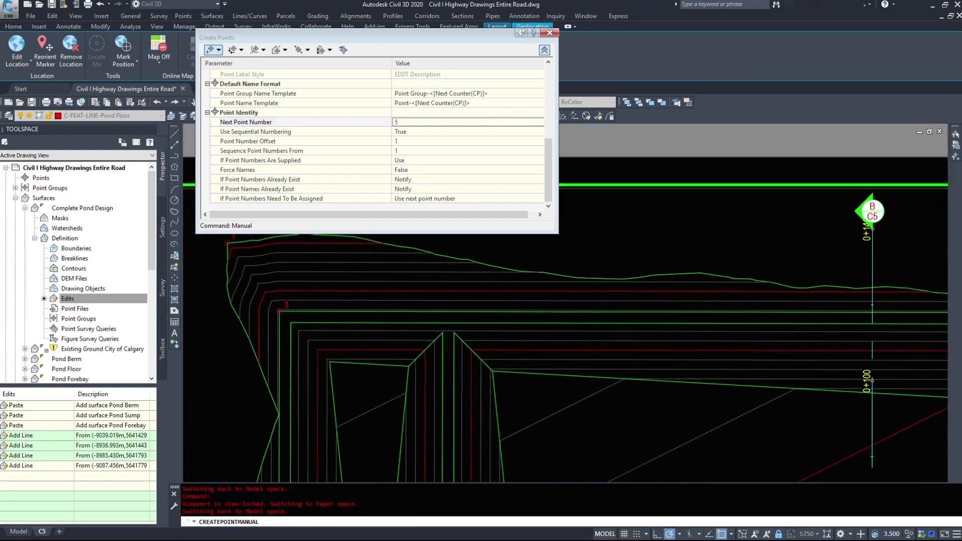
scroll(277, 324, down, 5)
scroll(301, 413, up, 5)
click(298, 379)
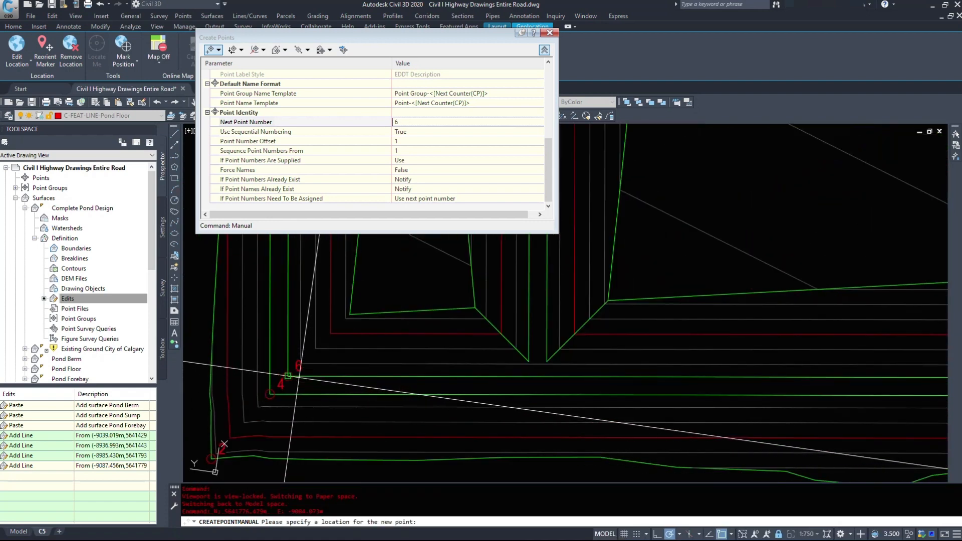
- Collapse the point creation settings and place a point on the forebay floor's upper outer corner
click(545, 50)
scroll(386, 388, down, 5)
scroll(397, 160, up, 5)
scroll(359, 248, up, 2)
click(293, 229)
- Place points on the forebay floor's outer edge at the centreline and at its lower corner, and end the command
scroll(323, 160, down, 4)
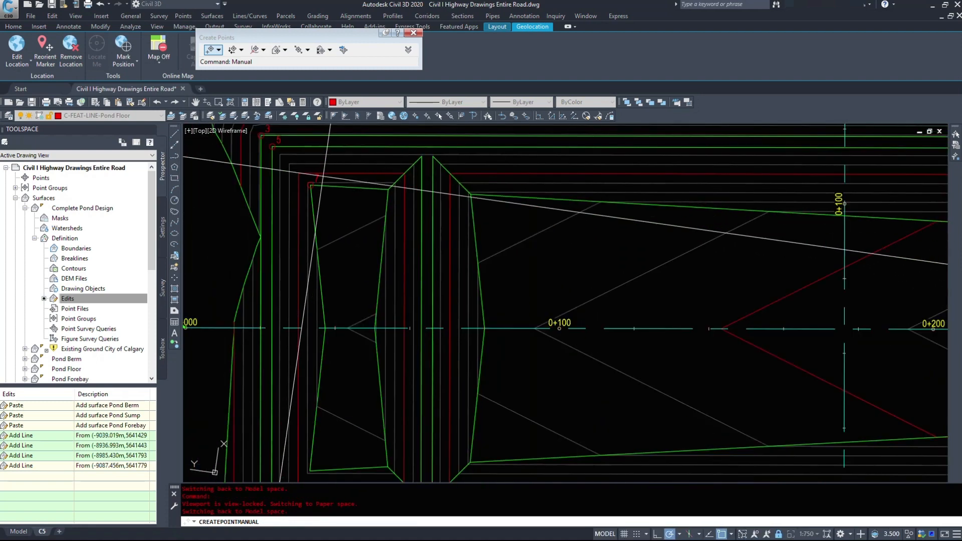
scroll(323, 325, up, 4)
click(325, 327)
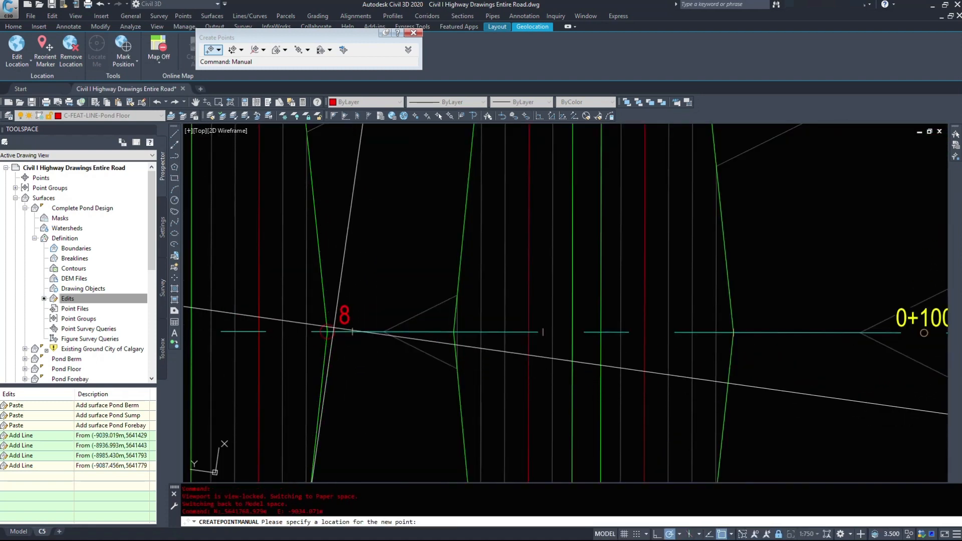
scroll(341, 404, down, 4)
scroll(341, 404, up, 4)
click(331, 311)
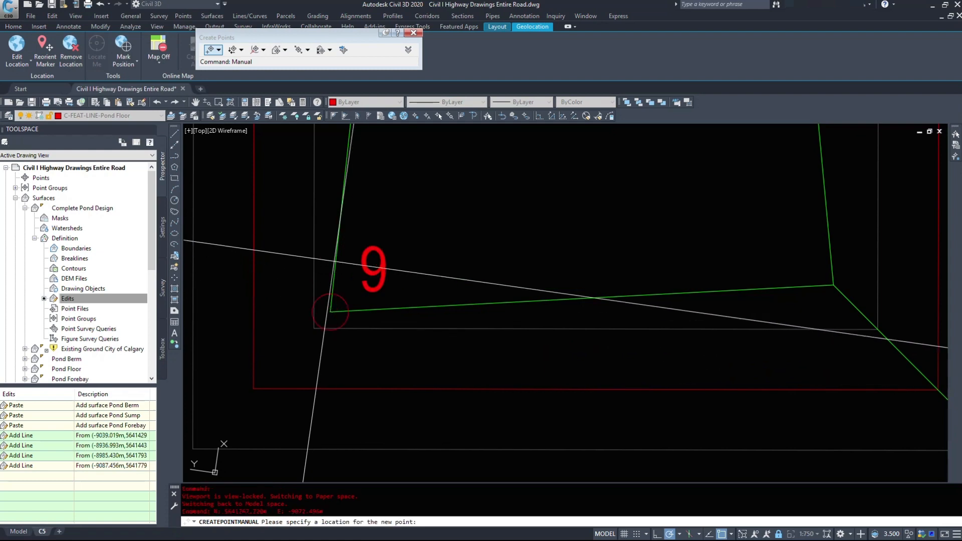
scroll(331, 311, down, 5)
key(Escape)
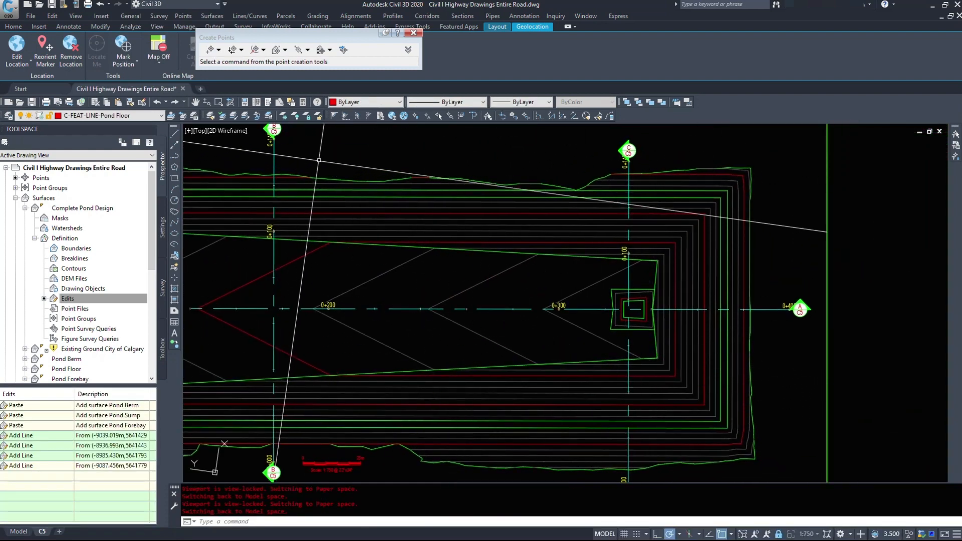
- Resume manual point creation and place points near the dividing berm's upper end and on the forebay floor's adjoining corner
middle_drag(331, 400, 546, 384)
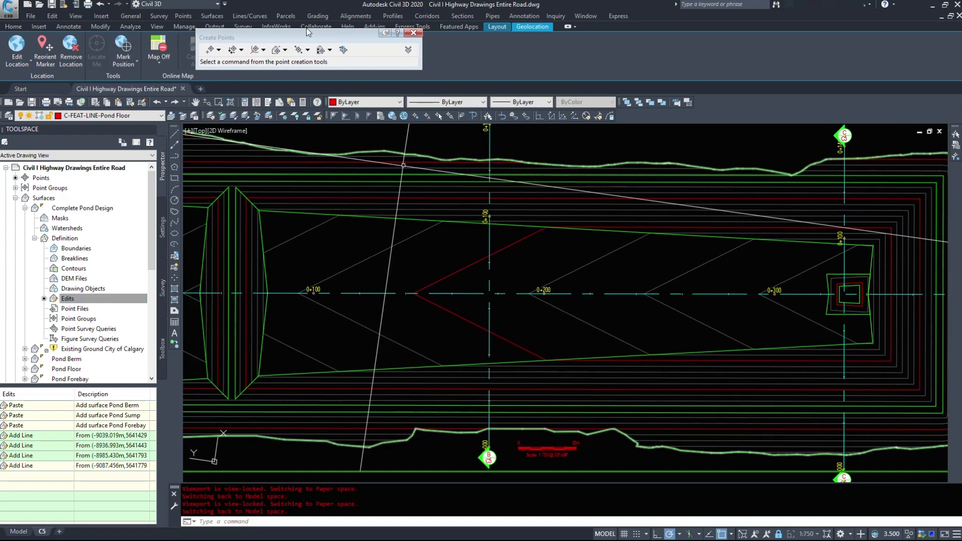
click(211, 51)
scroll(338, 256, up, 3)
scroll(452, 224, up, 2)
scroll(498, 163, up, 5)
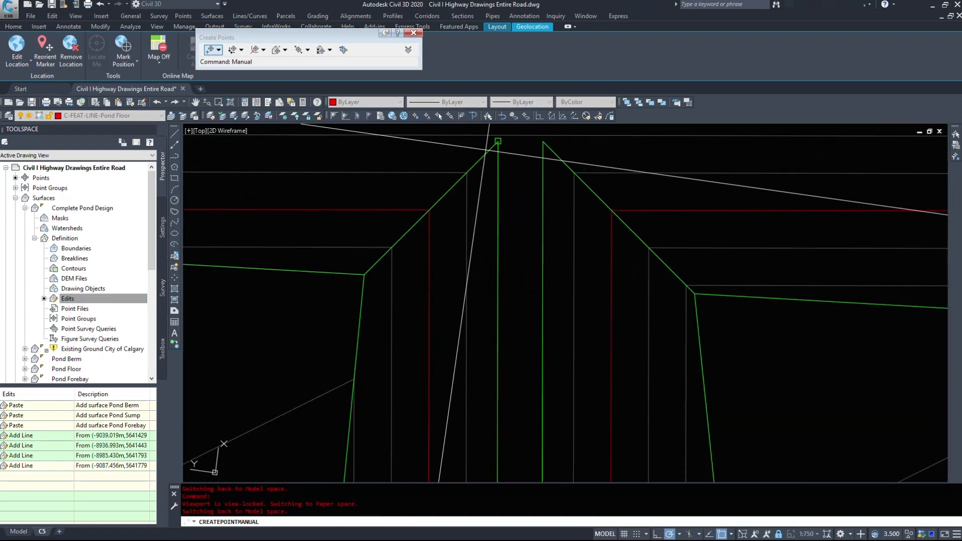
click(481, 153)
click(364, 274)
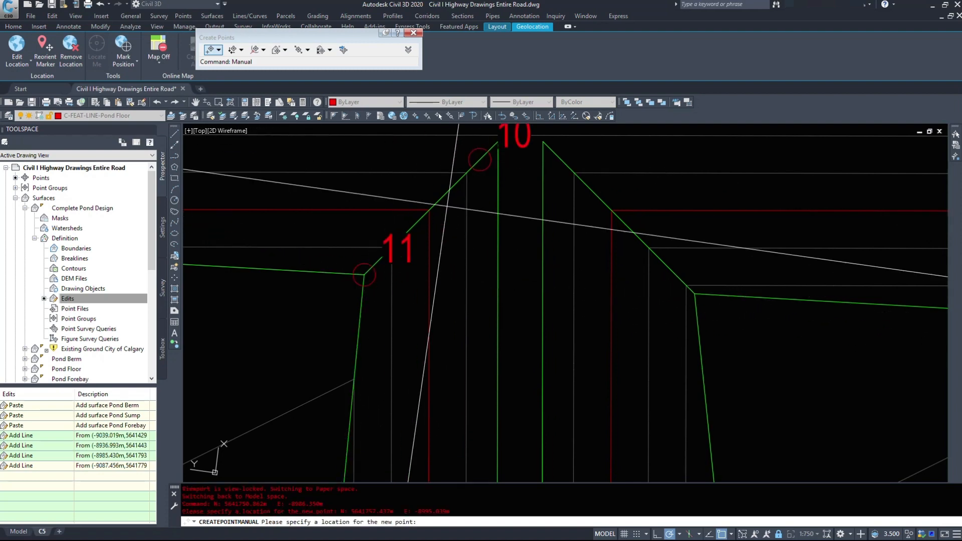
- Place points on the forebay floor's berm-side edge at the centreline and lower corner, and on the dividing berm's lower end
scroll(430, 273, down, 4)
middle_drag(431, 324, 418, 256)
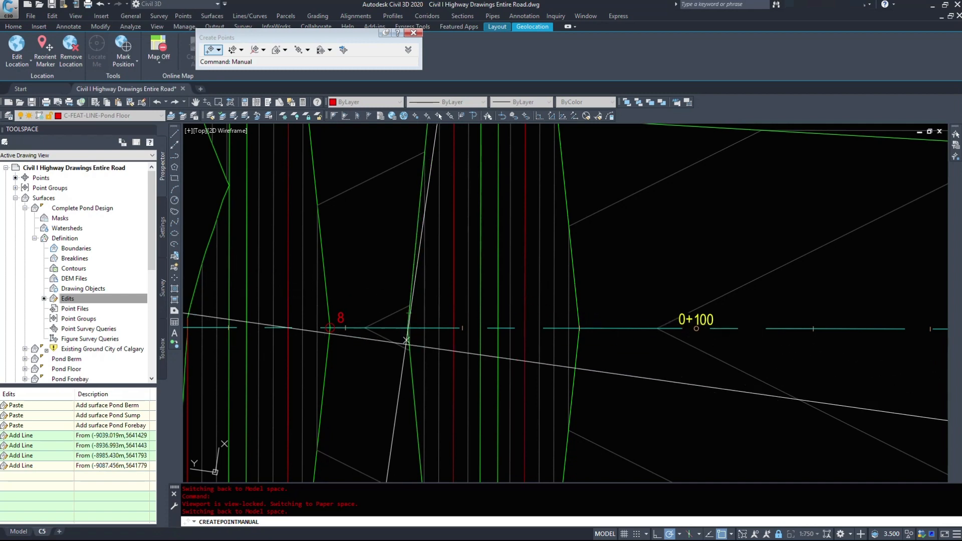
scroll(408, 338, up, 6)
click(406, 266)
scroll(402, 251, down, 7)
middle_drag(423, 368, 388, 311)
scroll(386, 321, up, 5)
click(369, 316)
click(501, 446)
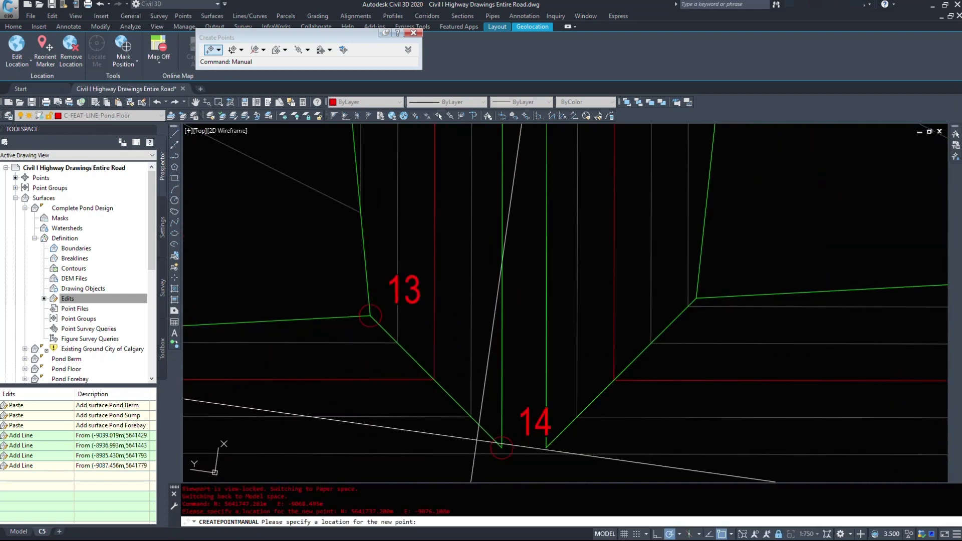
- Place points along the main pond floor's edge beside the dividing berm, at the upper corner, centreline and lower corner
scroll(369, 461, down, 6)
scroll(406, 135, up, 6)
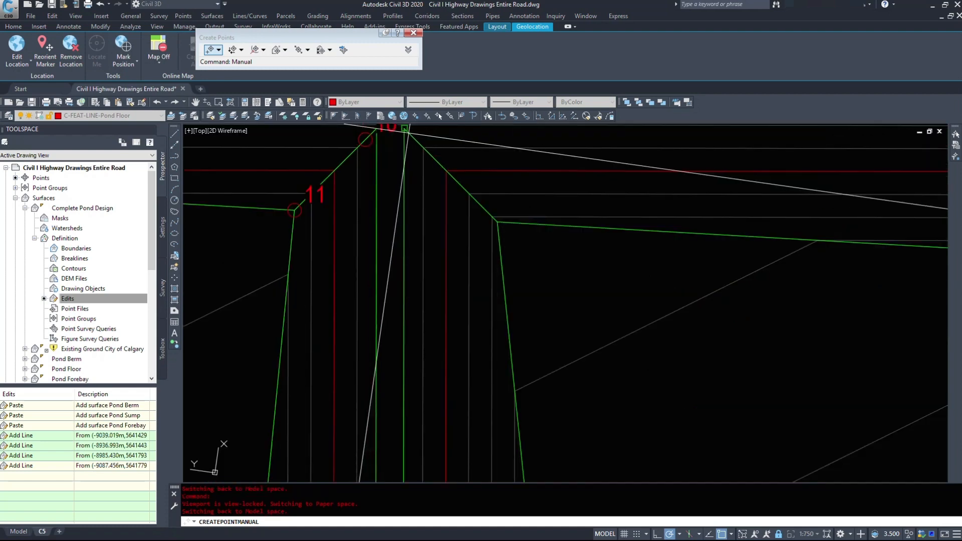
click(497, 222)
scroll(539, 148, down, 4)
scroll(544, 299, up, 4)
click(536, 305)
scroll(525, 316, down, 3)
scroll(526, 382, up, 3)
click(526, 383)
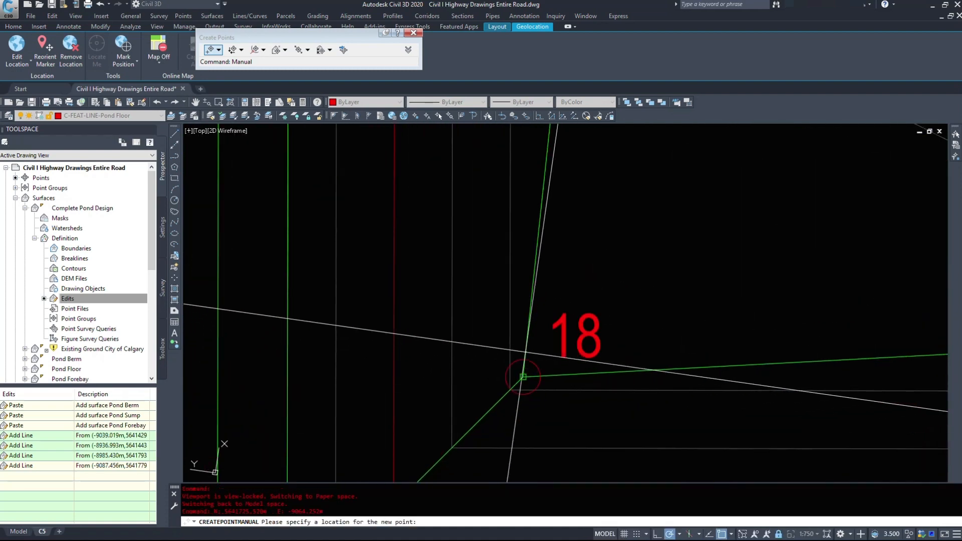
- Place a point on the sump's upper outer corner on the side facing the forebay
scroll(527, 383, down, 4)
middle_drag(777, 166, 567, 197)
scroll(365, 299, down, 4)
scroll(627, 295, up, 4)
scroll(623, 297, up, 4)
middle_drag(658, 274, 460, 207)
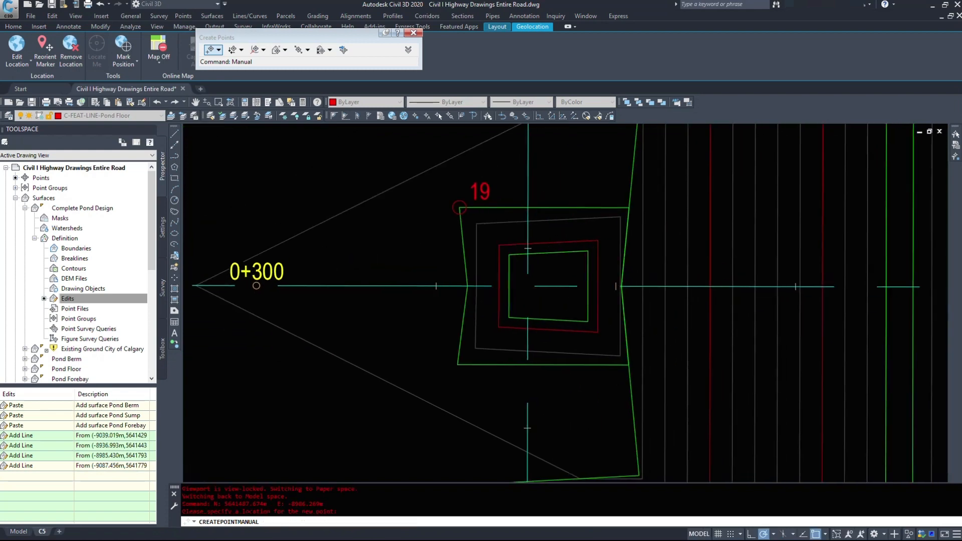
- Place points on the sump's forebay-facing edge at the centreline and lower corner, and on all four corners of the sump floor
click(468, 285)
click(458, 365)
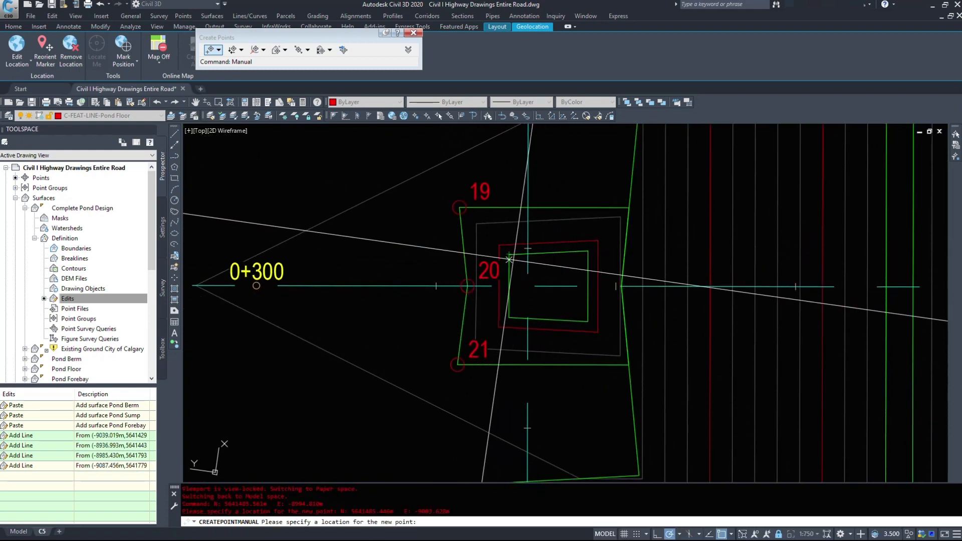
scroll(510, 255, up, 3)
click(512, 248)
scroll(509, 226, down, 2)
click(510, 334)
middle_drag(643, 200, 452, 298)
click(445, 326)
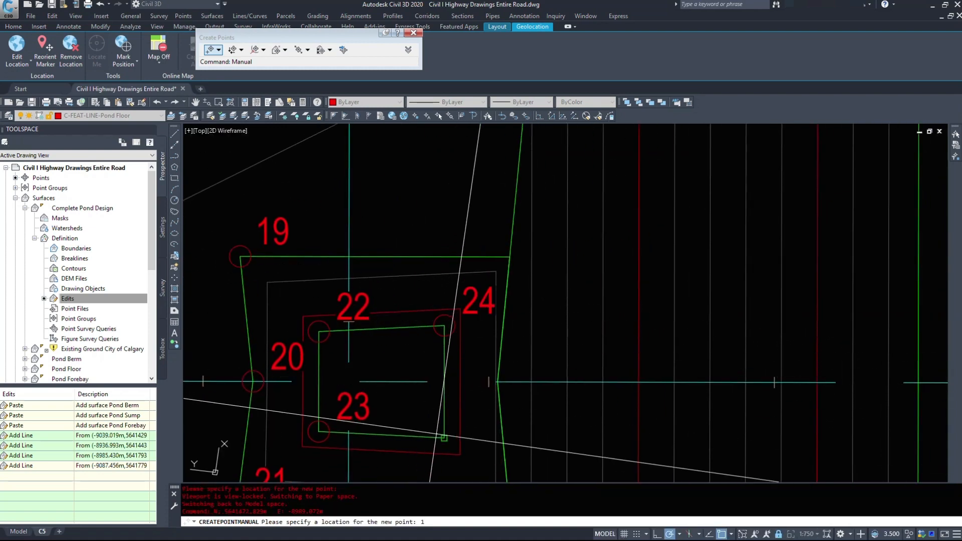
click(445, 439)
- Place points along the main pond floor's far end: upper corner, sump's upper corner, centreline, sump's lower corner and floor's lower corner
middle_drag(507, 211, 450, 351)
click(471, 220)
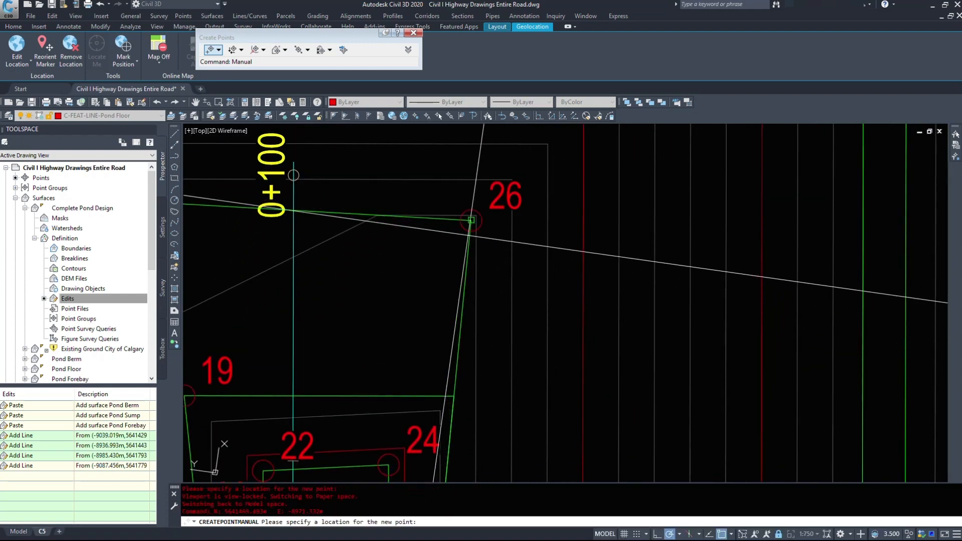
scroll(486, 197, down, 2)
click(466, 320)
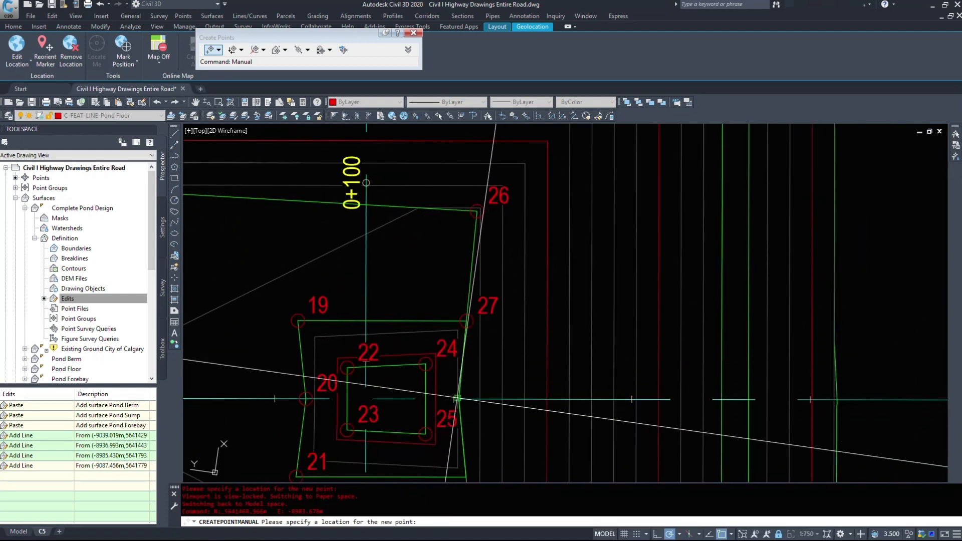
scroll(460, 401, up, 5)
click(460, 399)
scroll(490, 246, down, 7)
scroll(491, 291, up, 4)
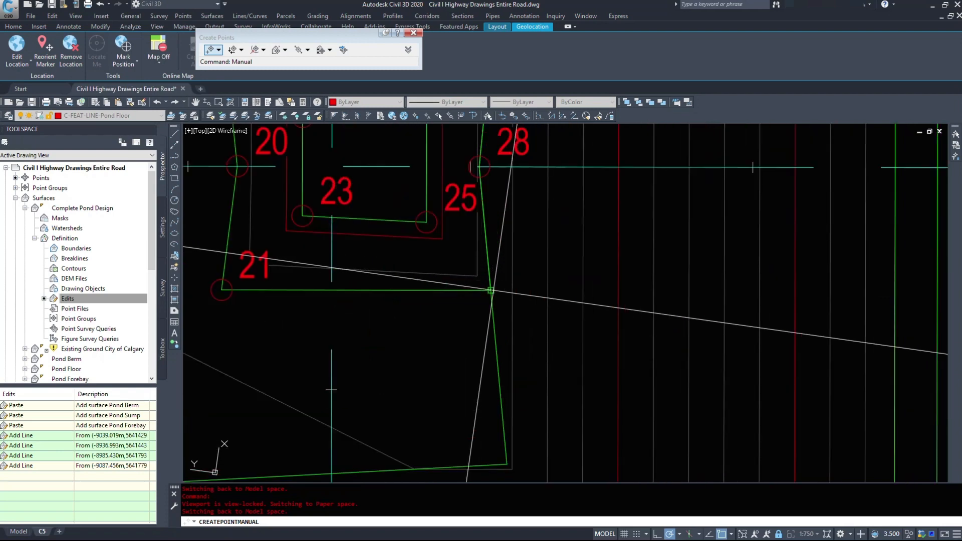
click(491, 290)
click(506, 464)
scroll(432, 241, down, 5)
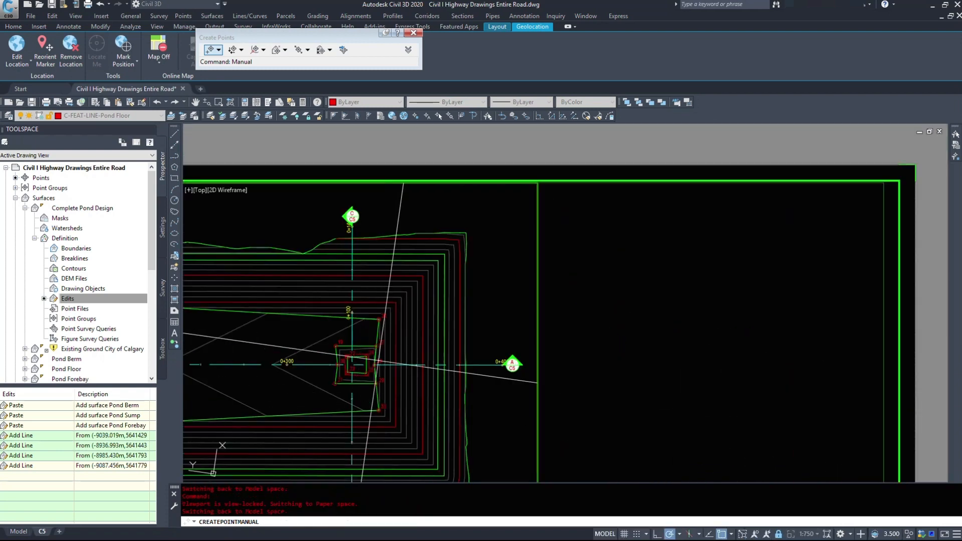
- Place points on the inner and outer edges of the perimeter berm at the pond's upper and lower sump-end corners
scroll(432, 241, up, 6)
click(452, 326)
scroll(454, 216, down, 9)
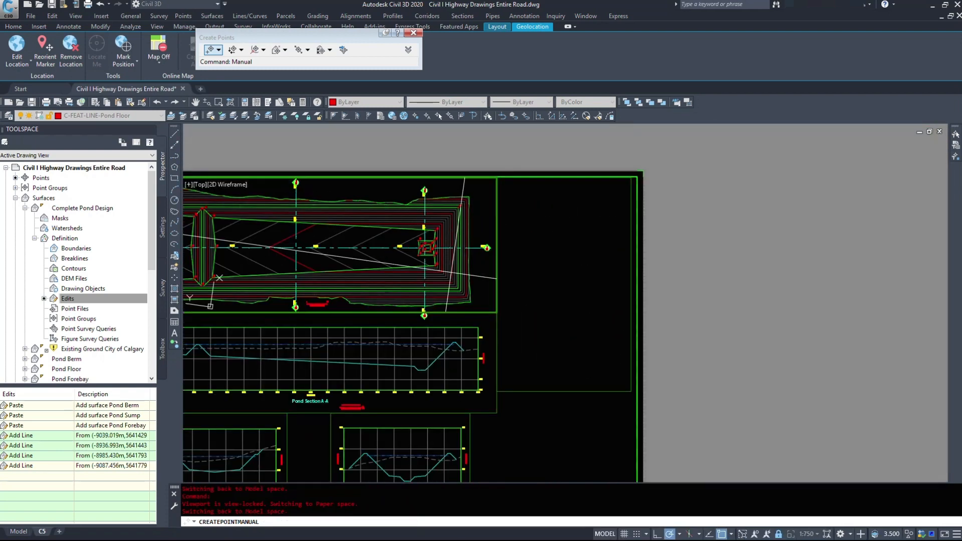
scroll(450, 291, up, 8)
scroll(492, 277, down, 5)
scroll(429, 205, up, 7)
click(430, 205)
scroll(431, 243, down, 6)
scroll(442, 406, up, 8)
click(447, 350)
scroll(436, 401, down, 4)
scroll(431, 301, down, 4)
- Place points on the upper and lower corners of the pond's outer boundary at the sump end and finish manual point creation
scroll(441, 165, up, 8)
click(407, 170)
scroll(417, 151, down, 4)
scroll(446, 412, up, 8)
click(414, 347)
scroll(414, 347, down, 4)
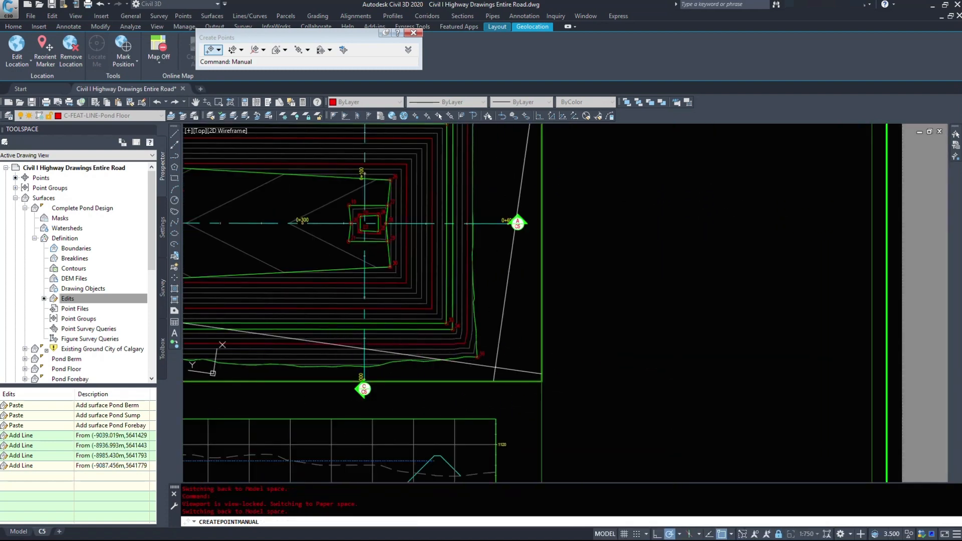
key(Return)
- Move point 10 onto the endpoint of the dividing berm's forebay-side edge at its upper end
middle_drag(416, 238, 709, 309)
scroll(421, 274, up, 4)
middle_drag(380, 176, 373, 329)
scroll(383, 245, up, 6)
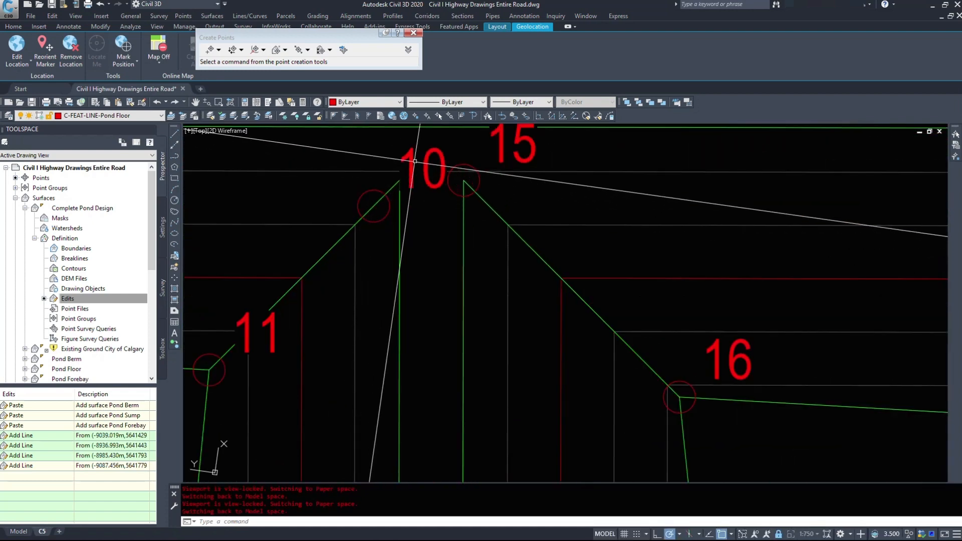
click(373, 205)
scroll(371, 201, up, 2)
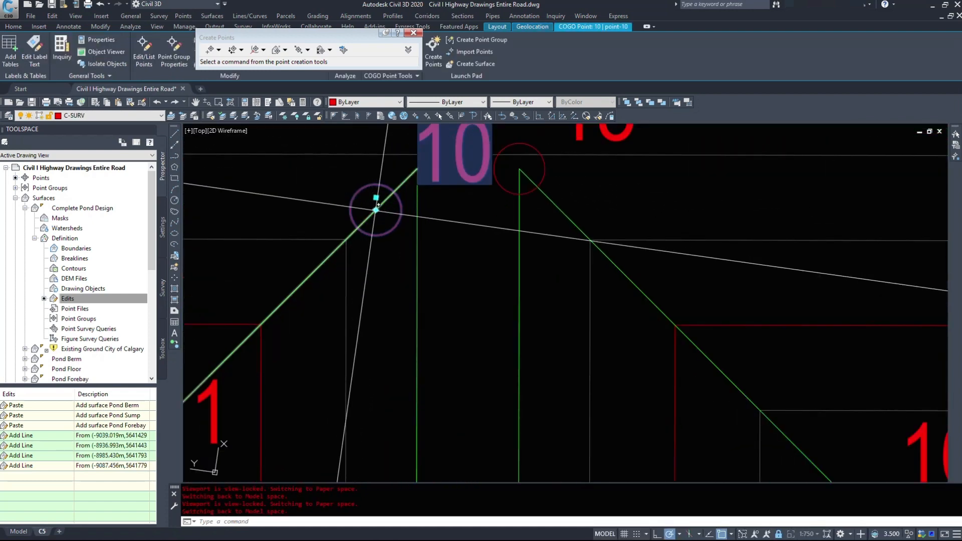
click(375, 209)
shift+right_click(421, 169)
key(e)
click(418, 168)
scroll(471, 192, down, 6)
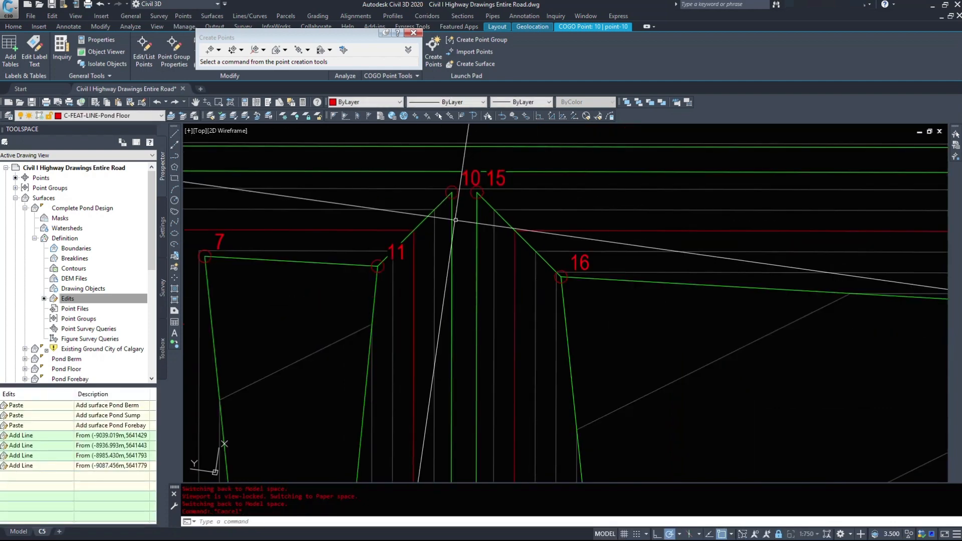
key(Escape)
- Examine the numbered points around the forebay, the dividing berm's lower end and the sump for missing corners
scroll(436, 276, down, 4)
middle_drag(392, 363, 362, 318)
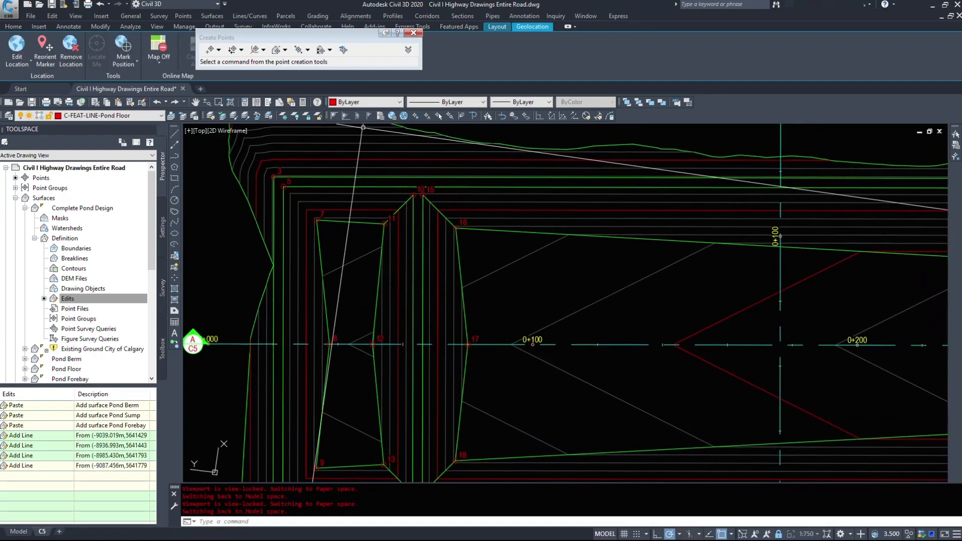
middle_drag(385, 251, 381, 302)
middle_drag(335, 281, 347, 147)
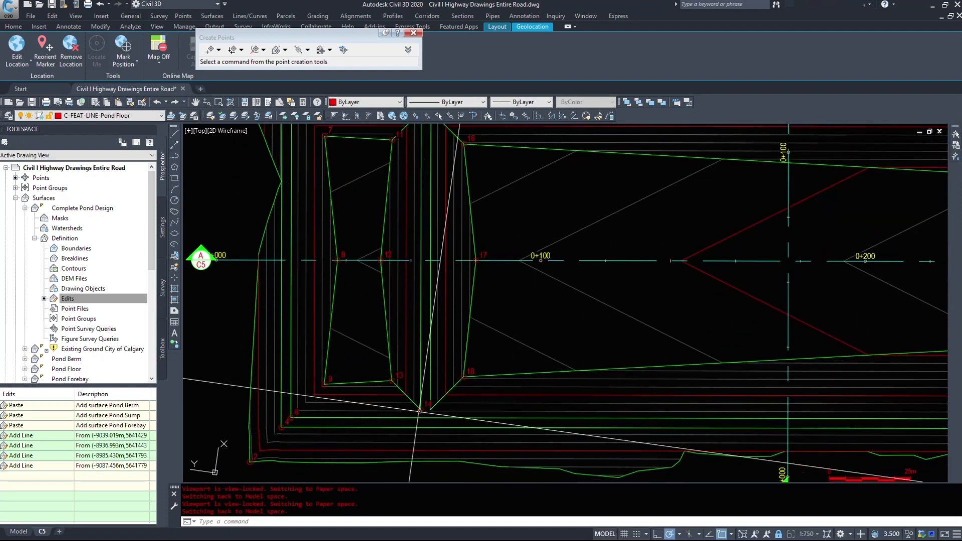
scroll(439, 396, up, 8)
scroll(384, 450, down, 6)
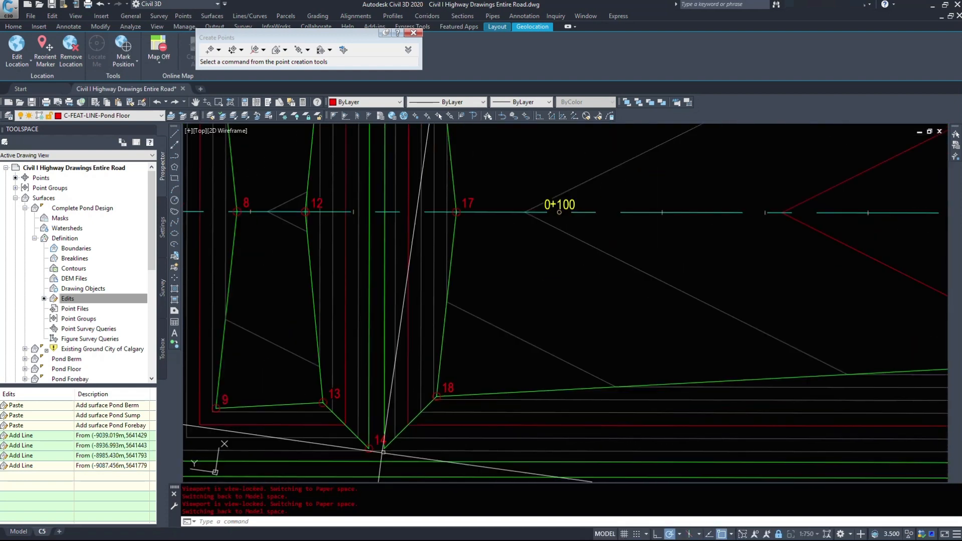
scroll(300, 401, down, 8)
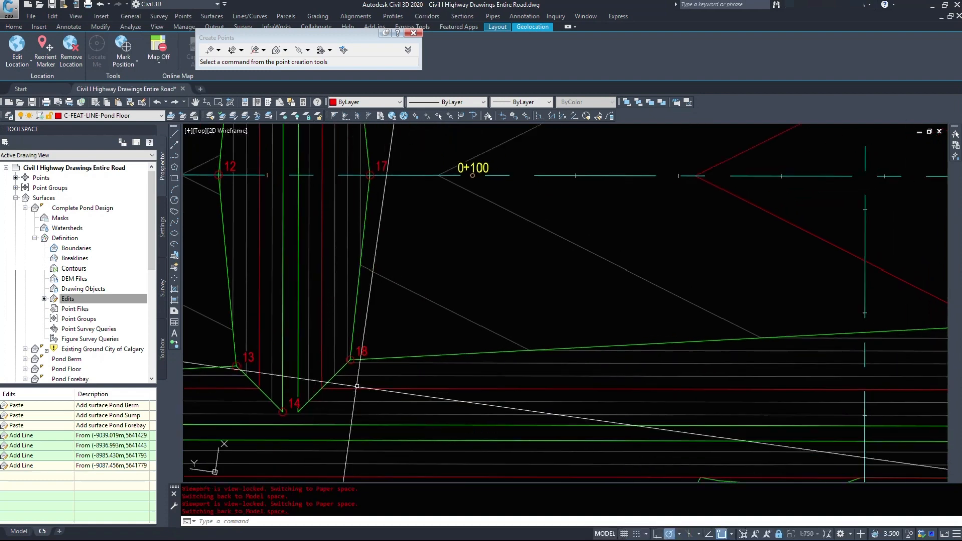
scroll(599, 351, up, 6)
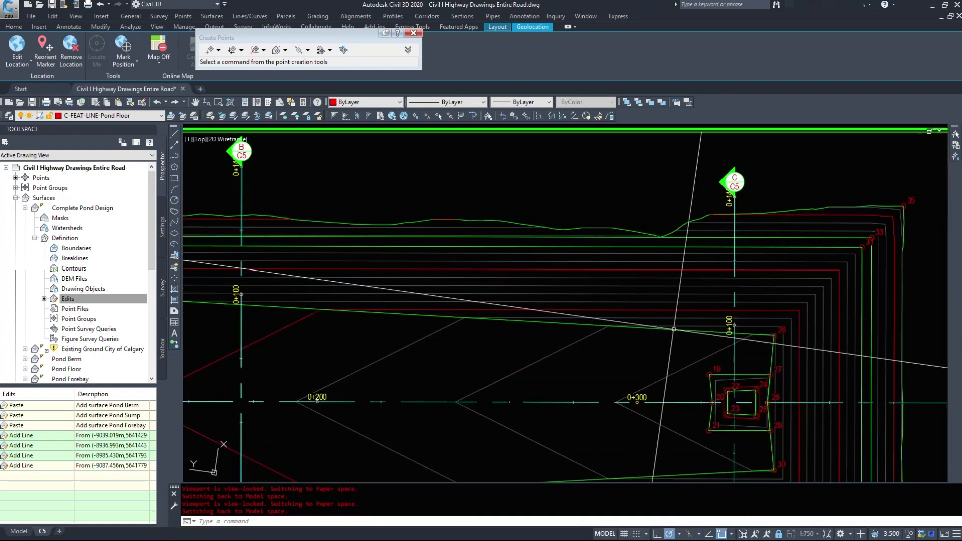
- Expand the point groups and update the Pond Design Points group
click(84, 302)
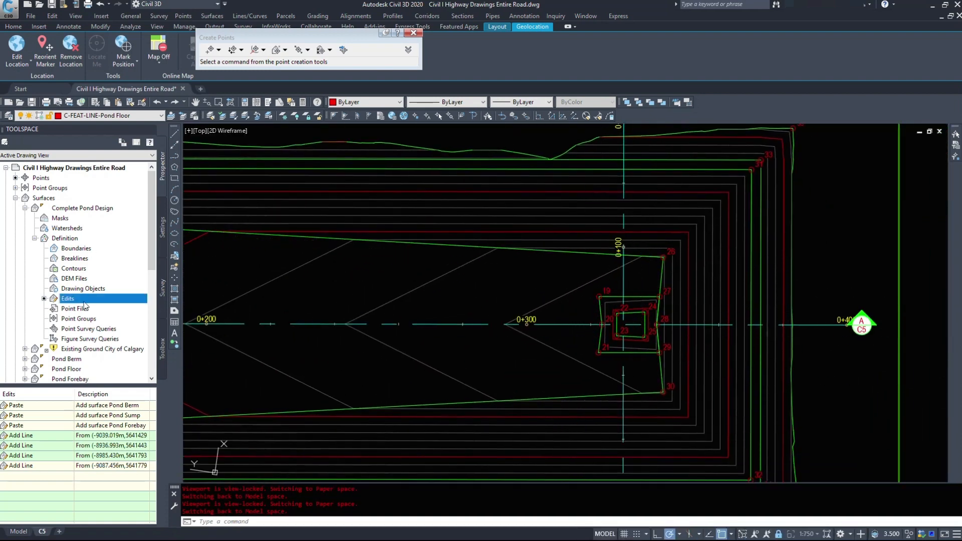
click(16, 188)
click(75, 198)
right_click(82, 198)
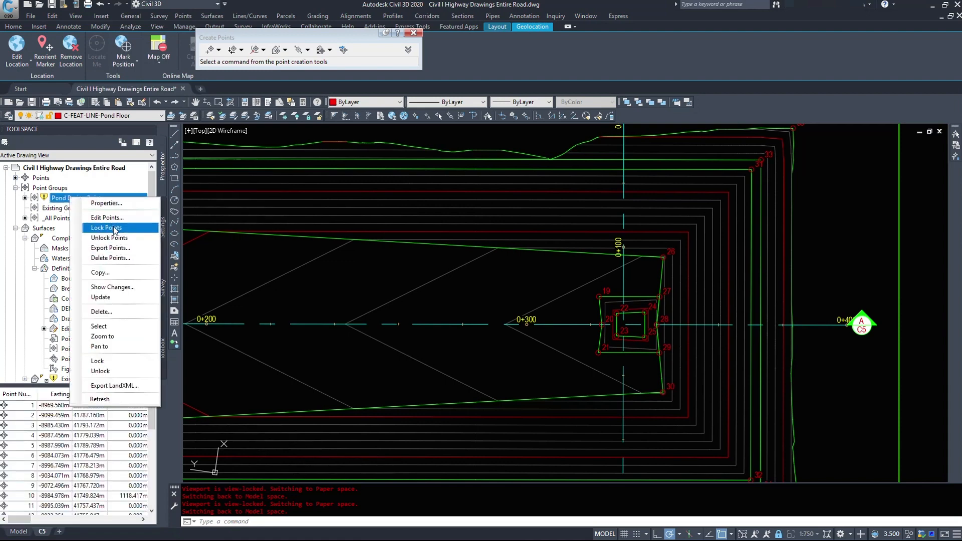
click(123, 301)
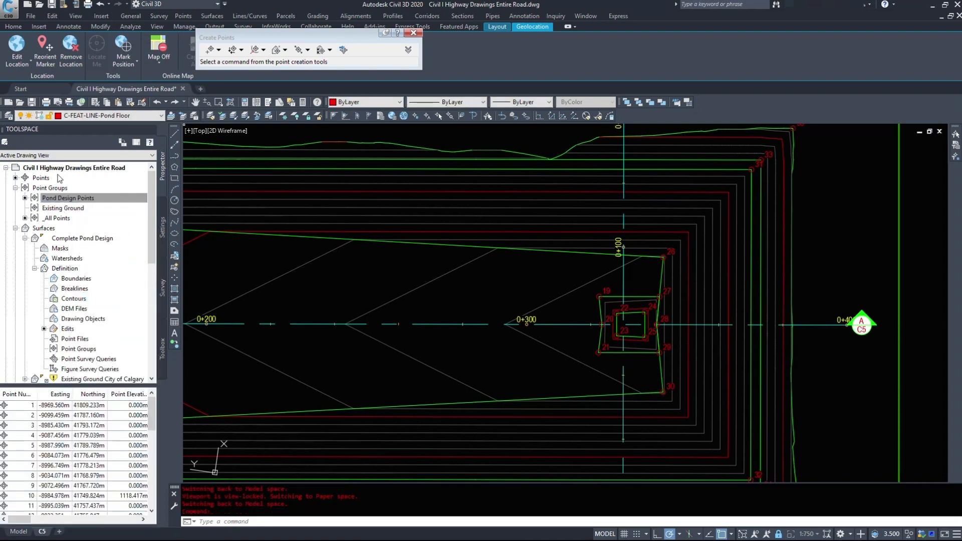
- Try to renumber points 19 to 36 of the Pond Design Points group, using Overwrite for the number conflicts
scroll(63, 454, down, 4)
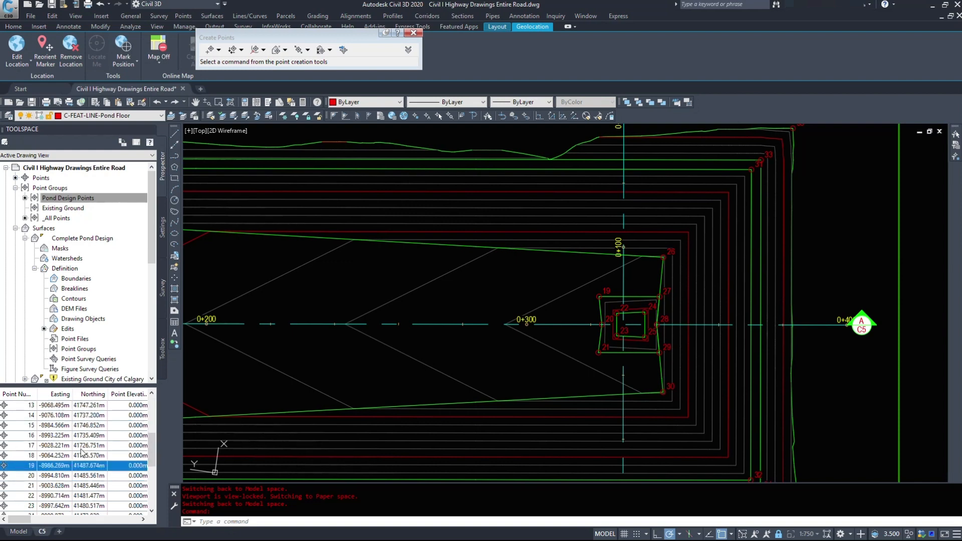
scroll(46, 481, down, 4)
shift+click(28, 507)
right_click(27, 456)
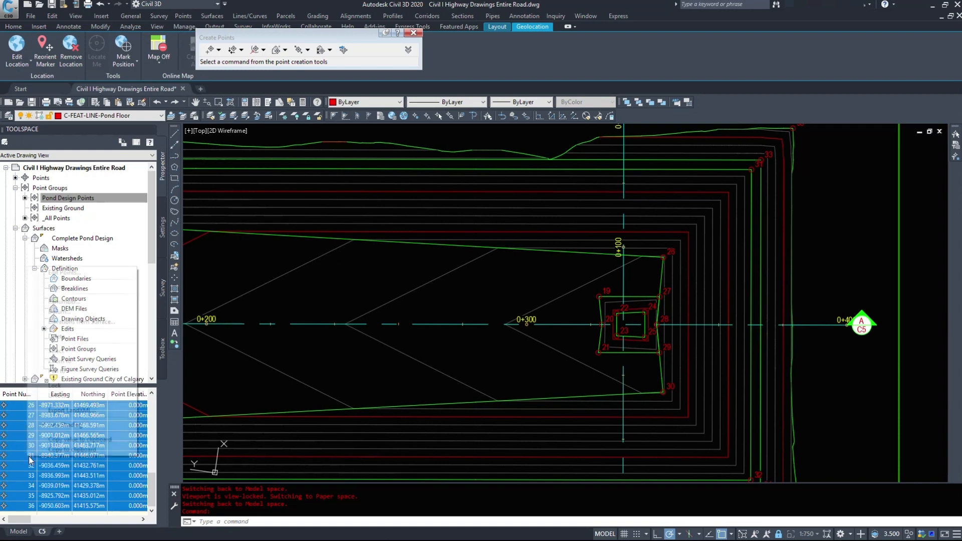
click(77, 303)
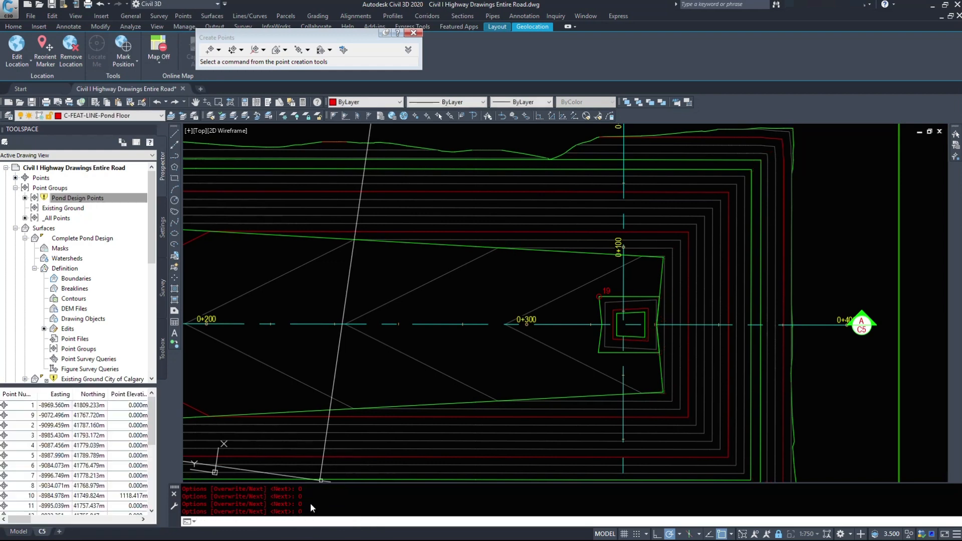
- Update the Pond Design Points group and check the point labels and point list after the overwrite
click(76, 198)
right_click(84, 202)
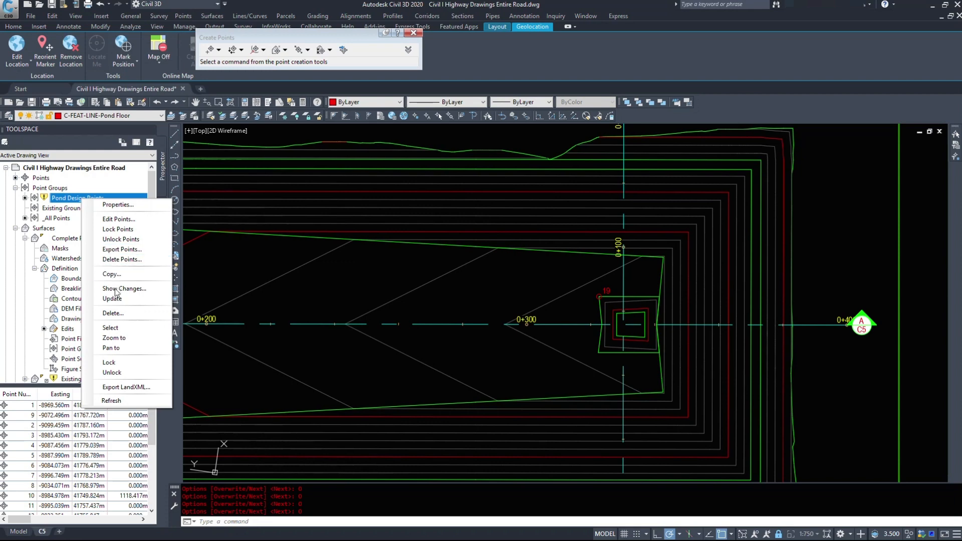
click(112, 299)
scroll(565, 303, down, 2)
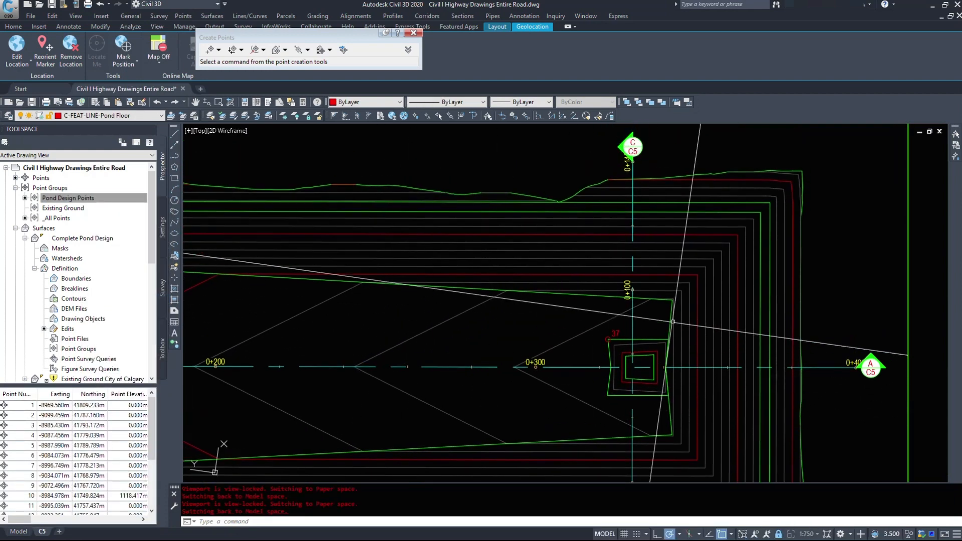
scroll(540, 372, down, 2)
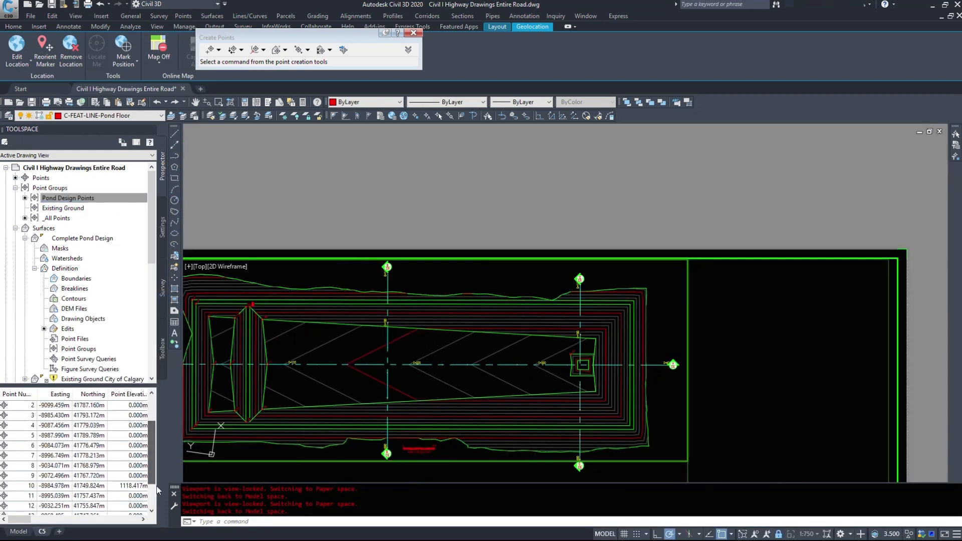
middle_drag(613, 397, 603, 344)
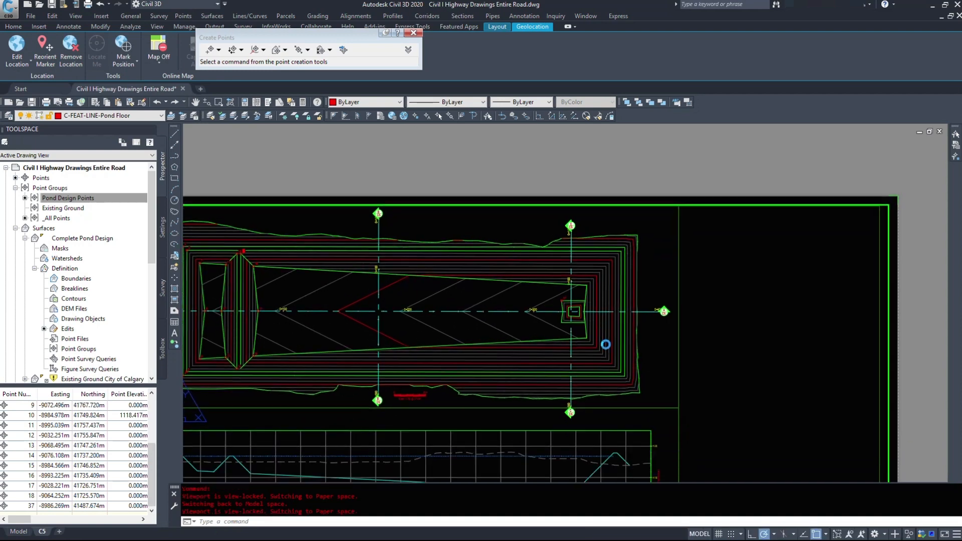
- Renumber points 18 to 36 with an additive factor of 1, resolving each number conflict with Next
click(20, 532)
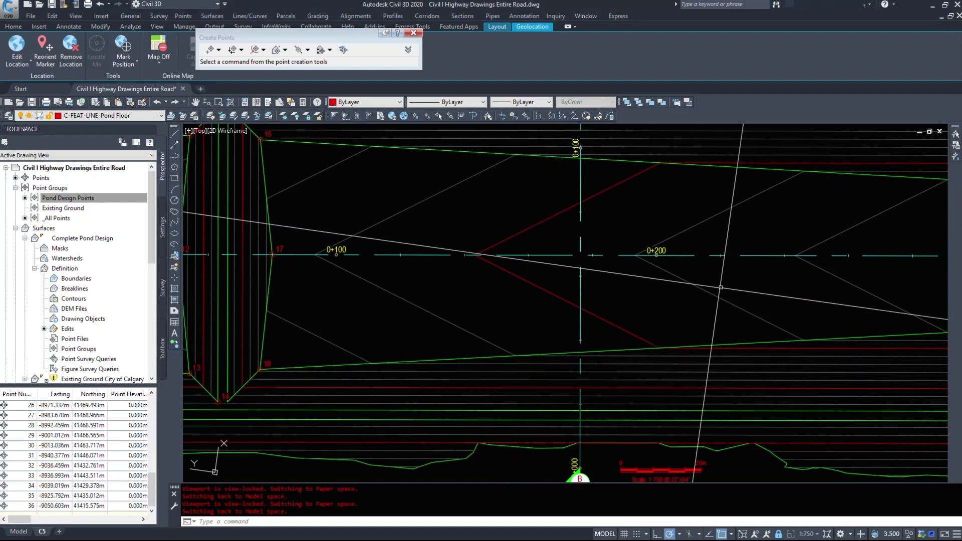
middle_drag(751, 285, 450, 350)
scroll(901, 223, down, 2)
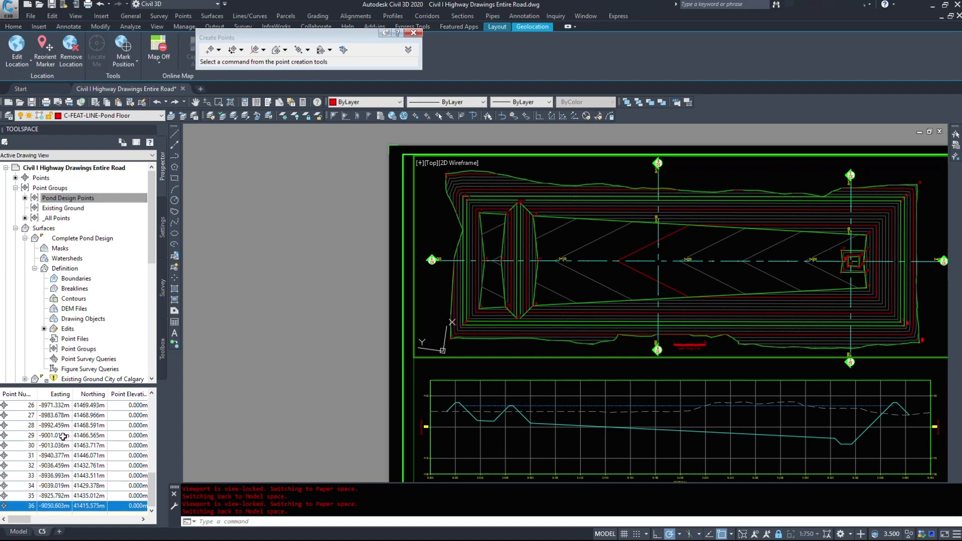
scroll(62, 436, up, 4)
shift+click(20, 446)
right_click(20, 447)
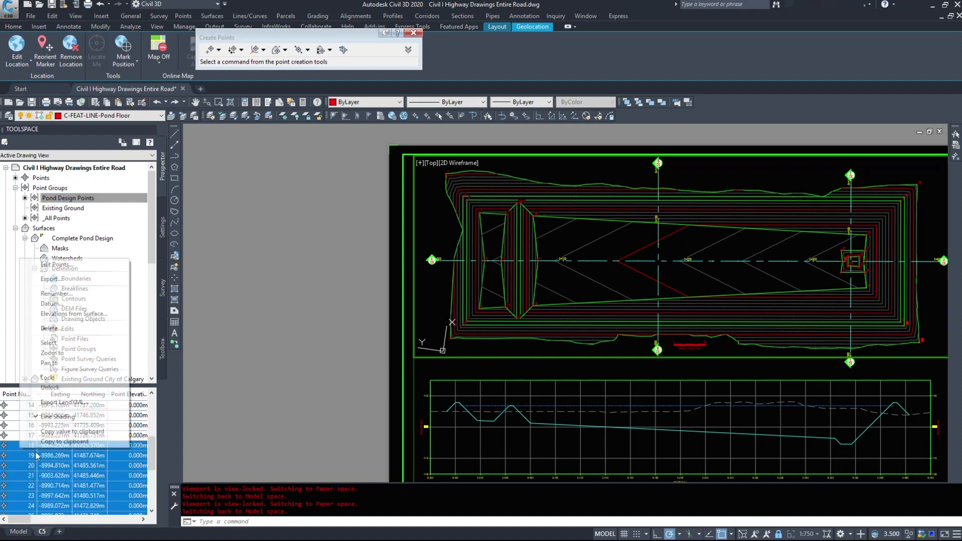
click(65, 294)
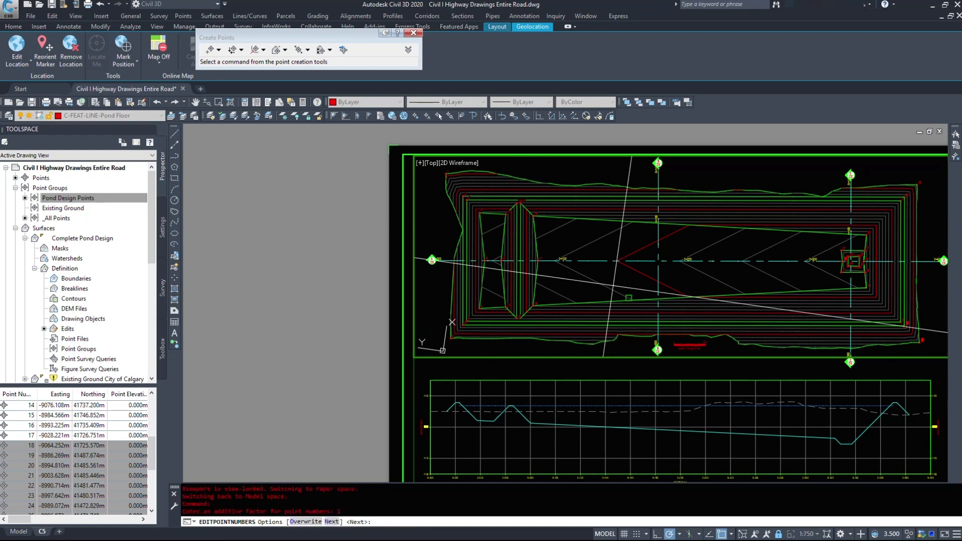
scroll(599, 281, up, 2)
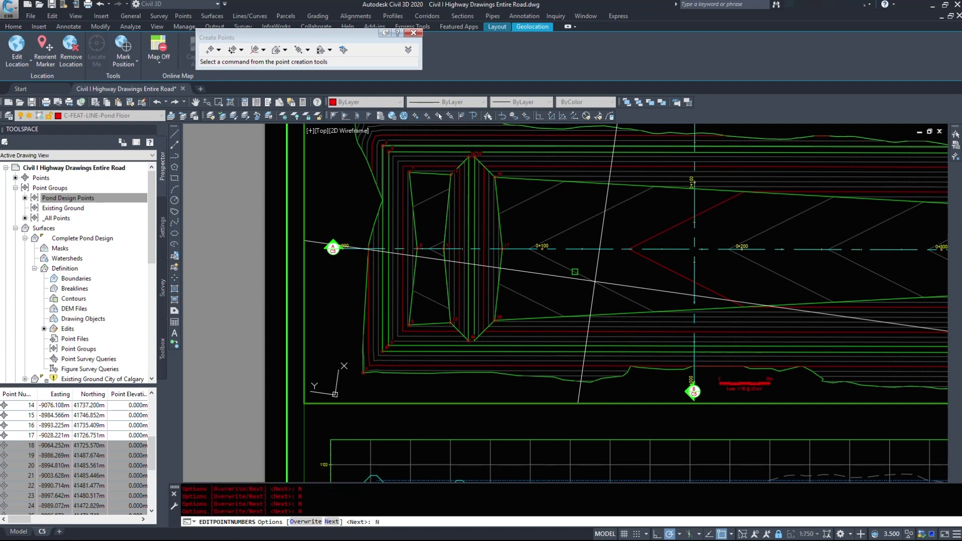
key(Return)
text(N)
key(Return)
text(NETLOAD)
key(Return)
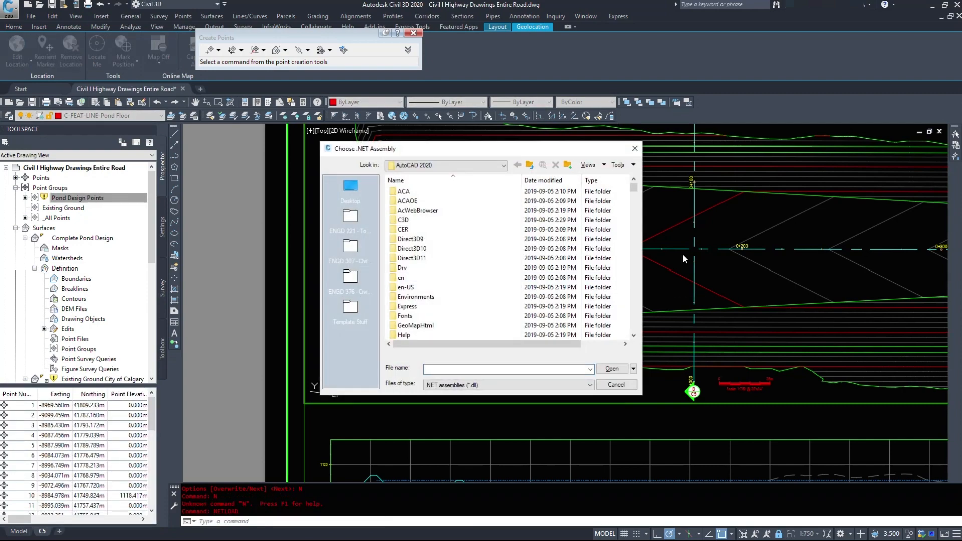
key(Escape)
- Update the Pond Design Points group and check the renumbered point labels on the pond plan
scroll(682, 254, up, 6)
right_click(90, 198)
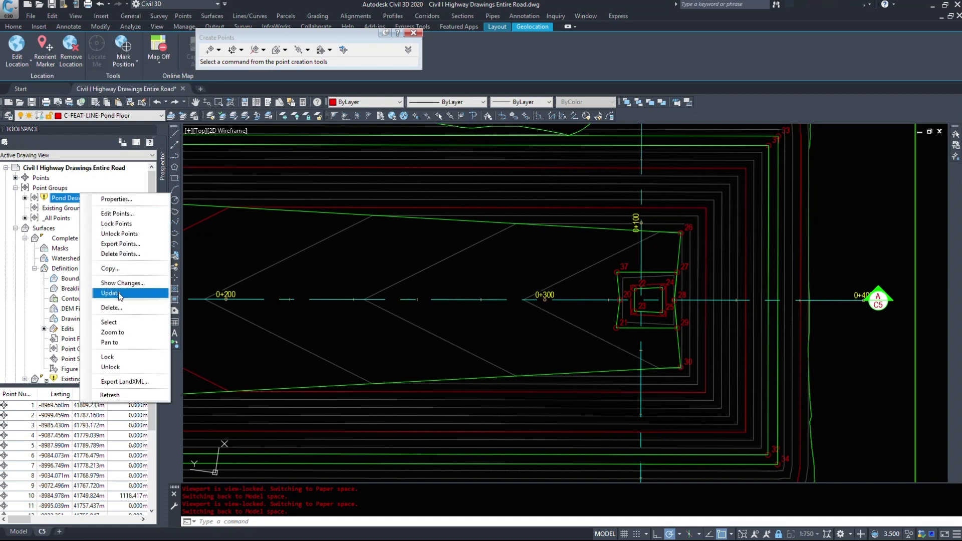
click(119, 294)
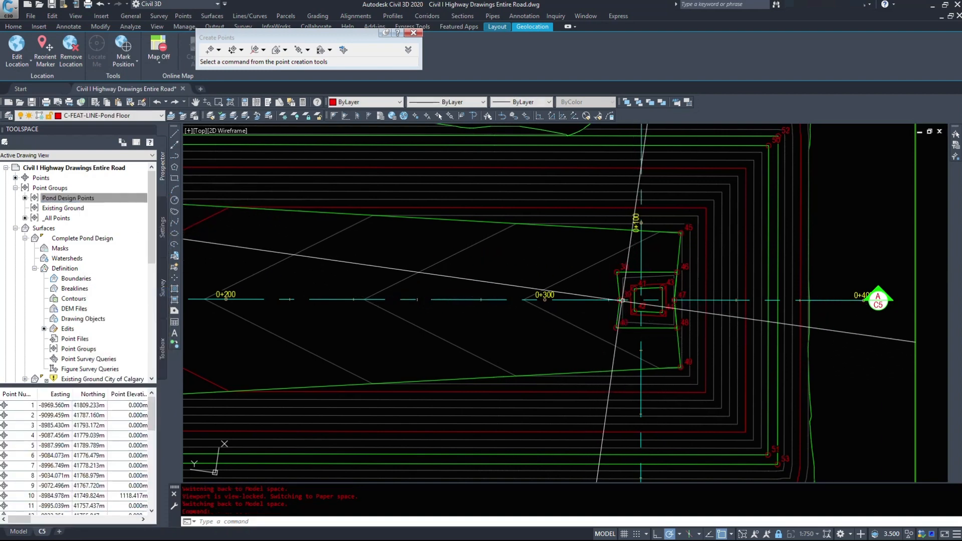
middle_drag(431, 349, 786, 279)
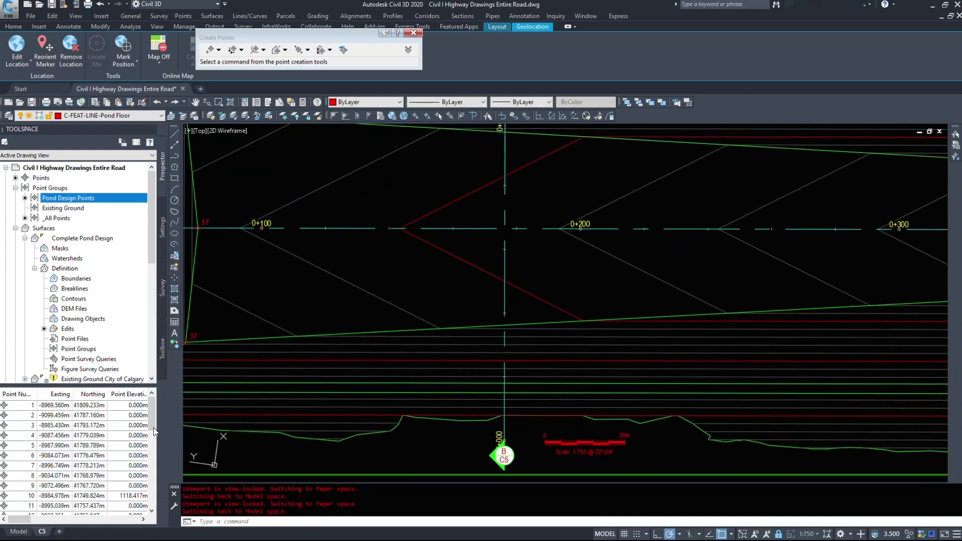
- Renumber point 37 at the berm toe corner to 18 and update the Pond Design Points group
drag(154, 431, 159, 491)
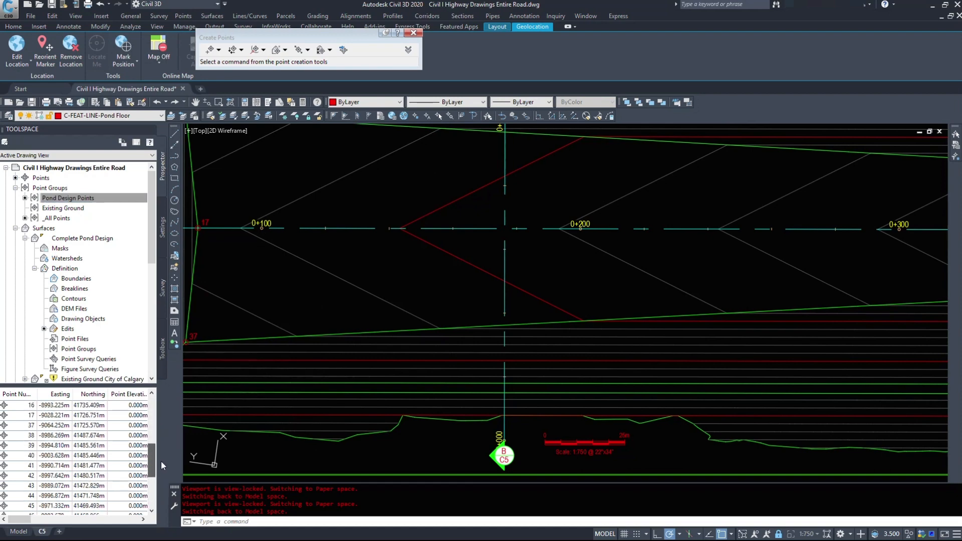
click(17, 439)
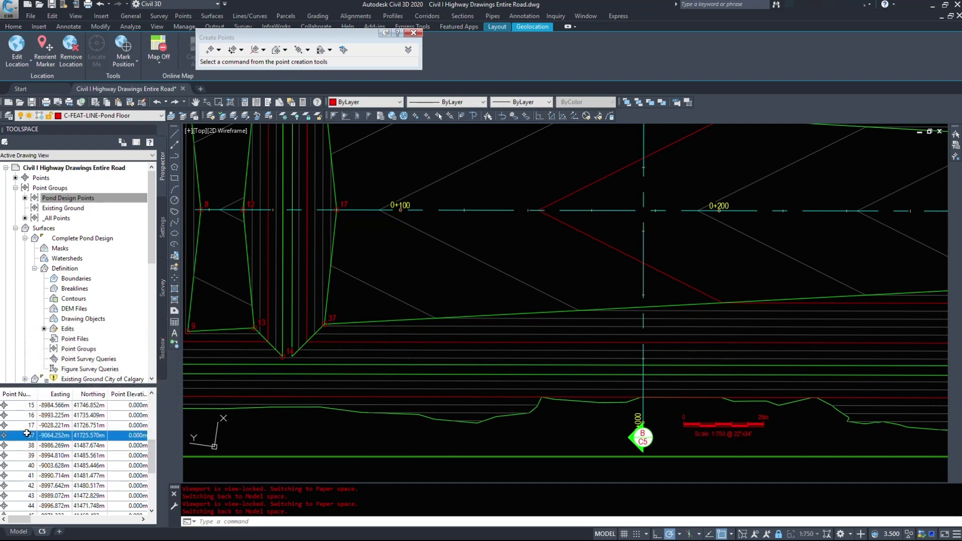
middle_drag(439, 296, 403, 333)
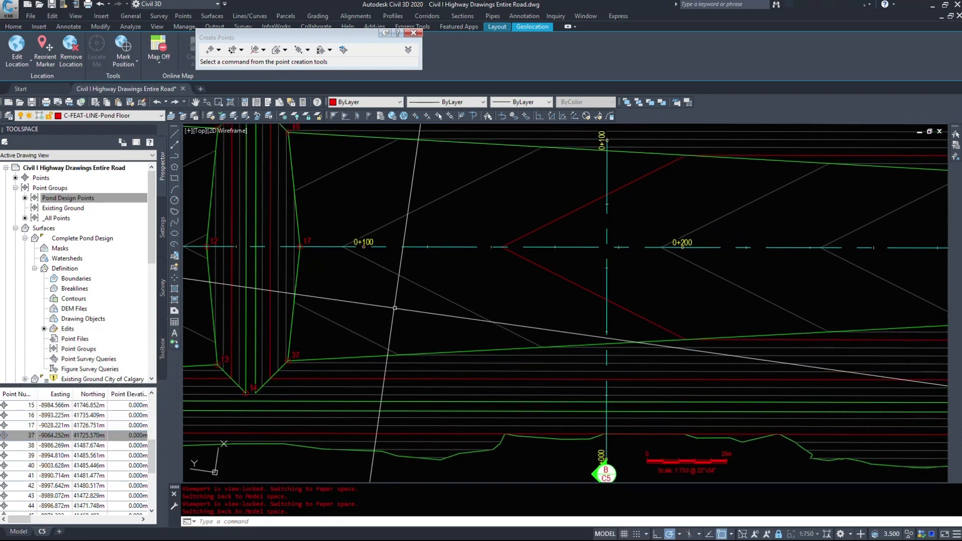
click(18, 437)
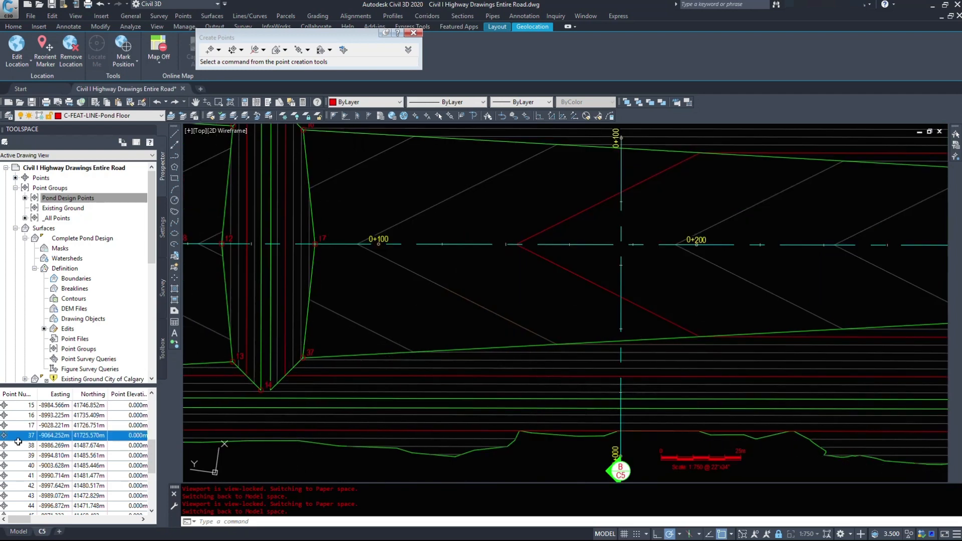
click(67, 198)
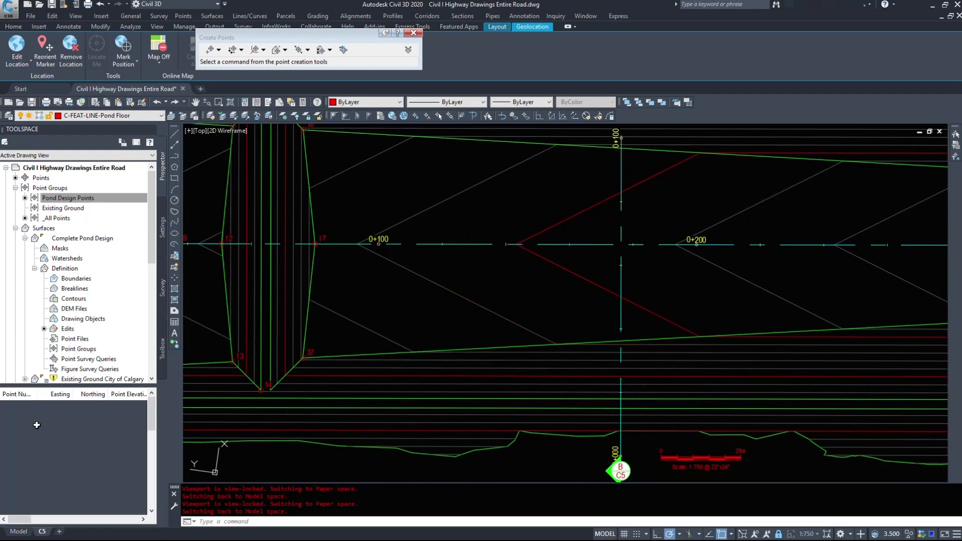
right_click(65, 202)
click(102, 300)
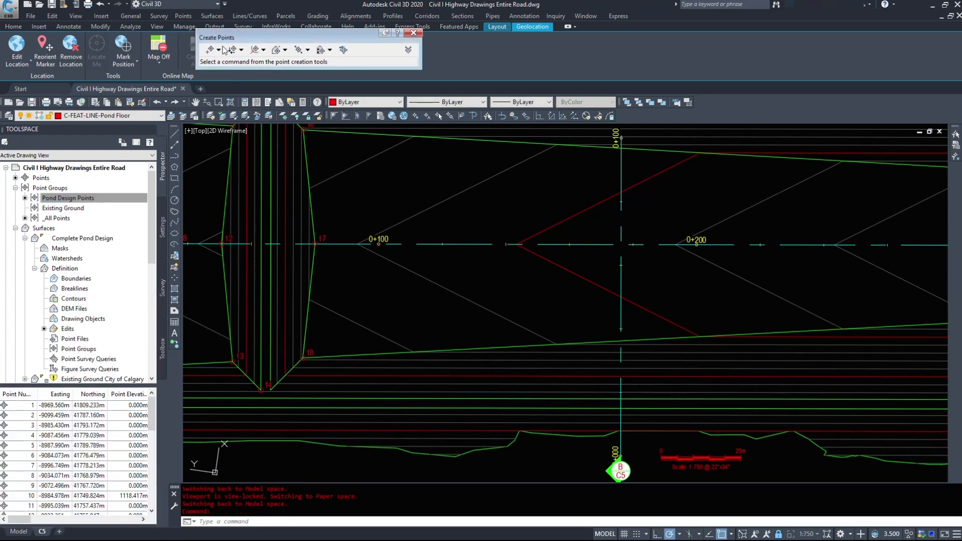
- Set the next point number to 19 and the point name template's starting number to 19 in the point creation settings
click(409, 50)
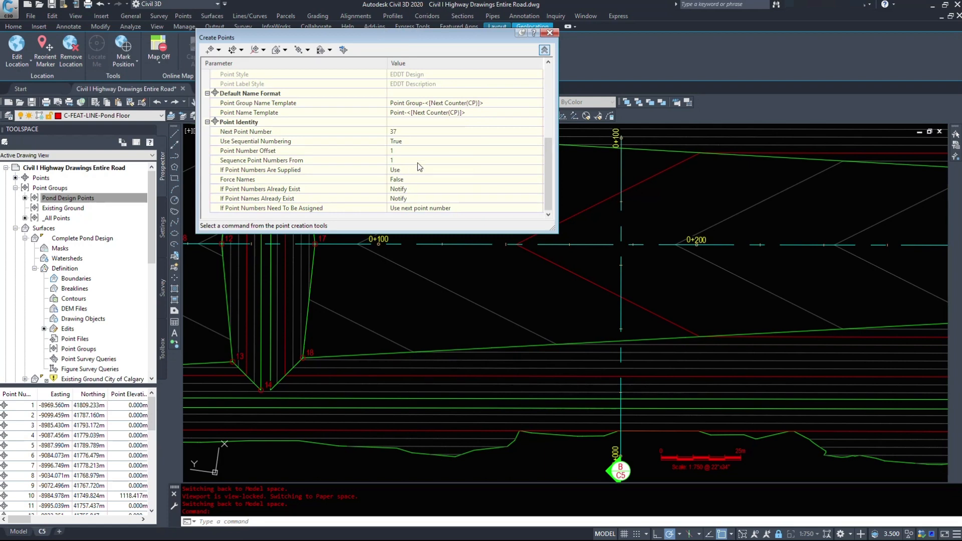
text(19)
key(Return)
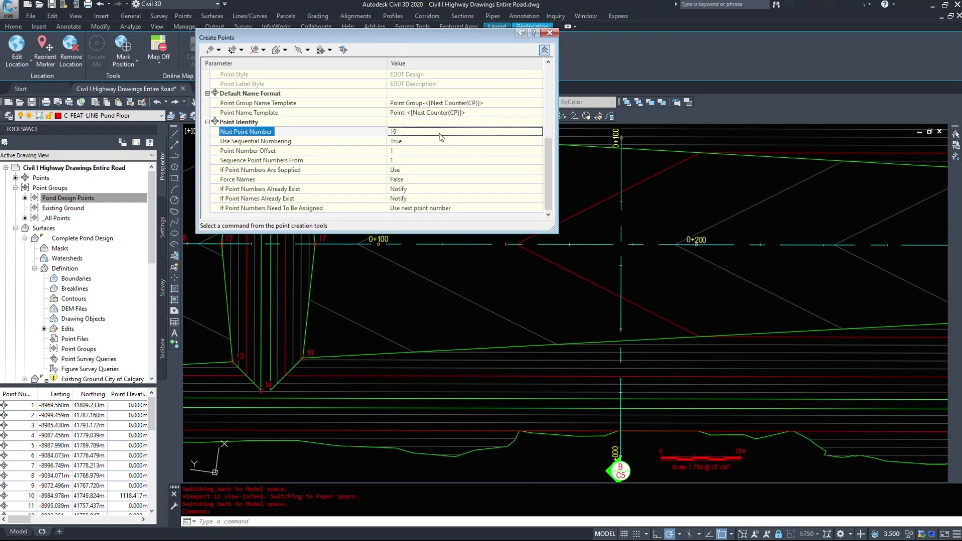
click(481, 104)
click(510, 113)
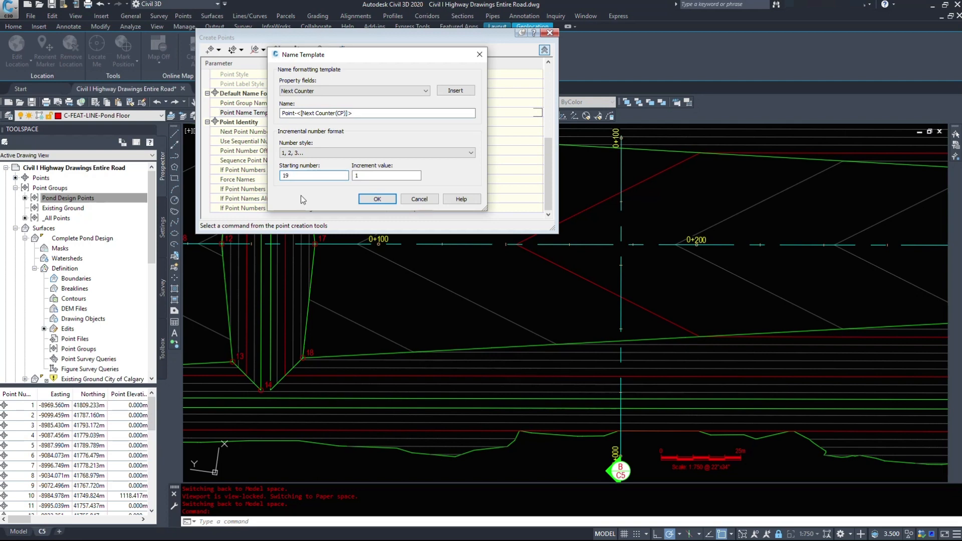
click(377, 199)
click(545, 51)
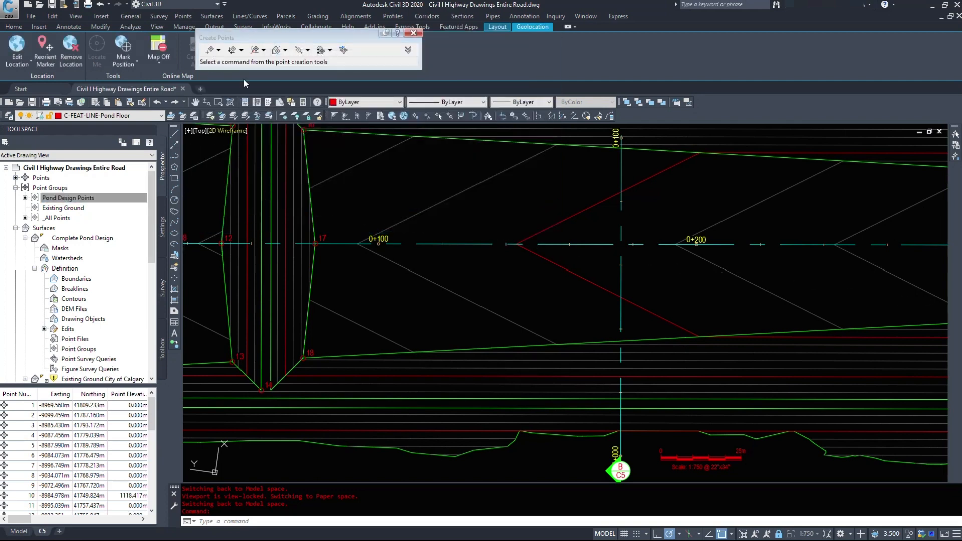
- Try to place a manual point at the missed berm corner beside point 14
click(210, 50)
scroll(288, 389, up, 4)
scroll(288, 391, up, 4)
middle_drag(205, 368, 318, 338)
click(288, 358)
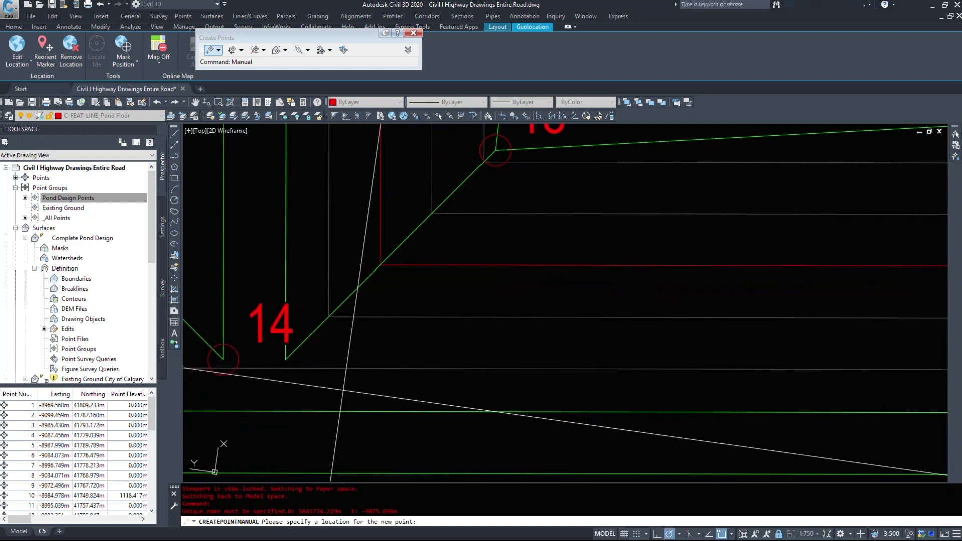
key(Escape)
- Update the Pond Design Points group and retry placing the manual point at the missed berm corner
right_click(63, 198)
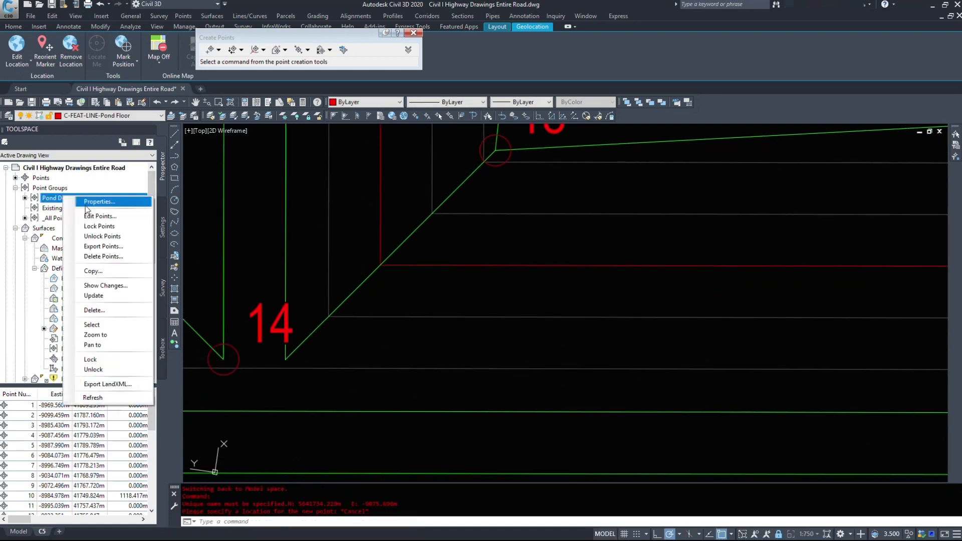
click(99, 295)
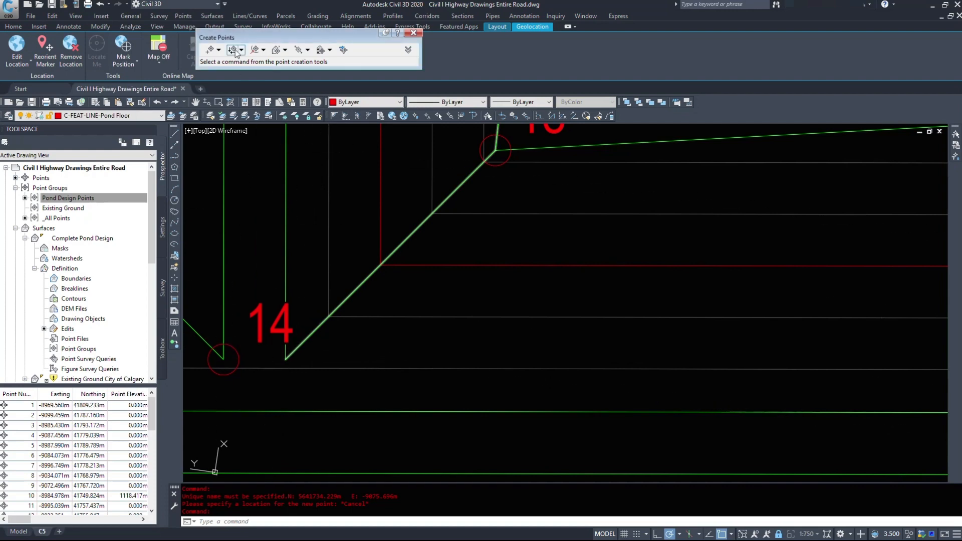
click(210, 50)
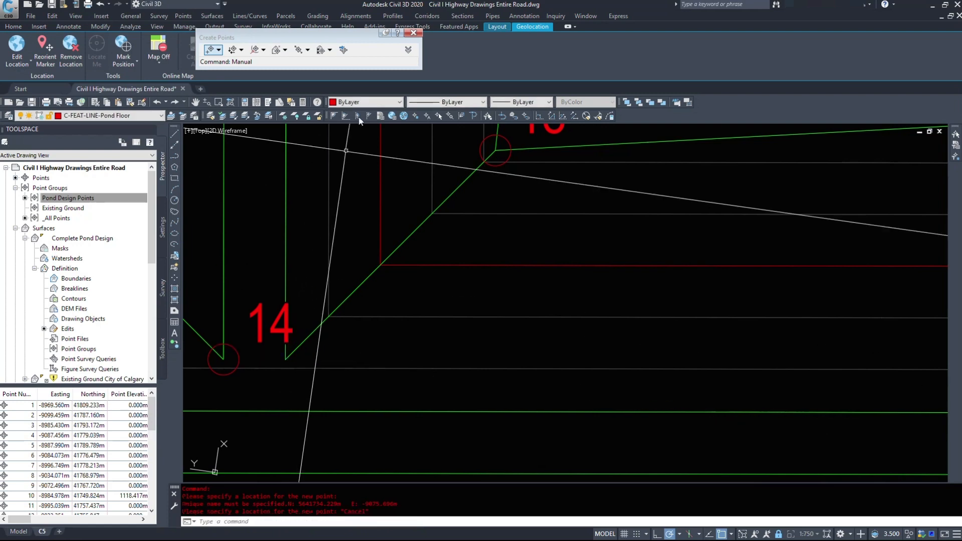
key(Escape)
click(343, 50)
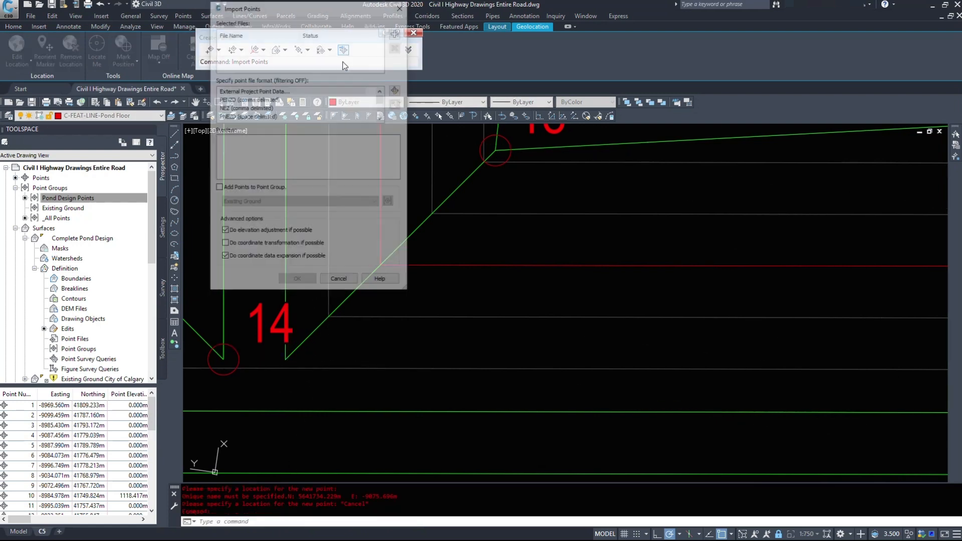
key(Escape)
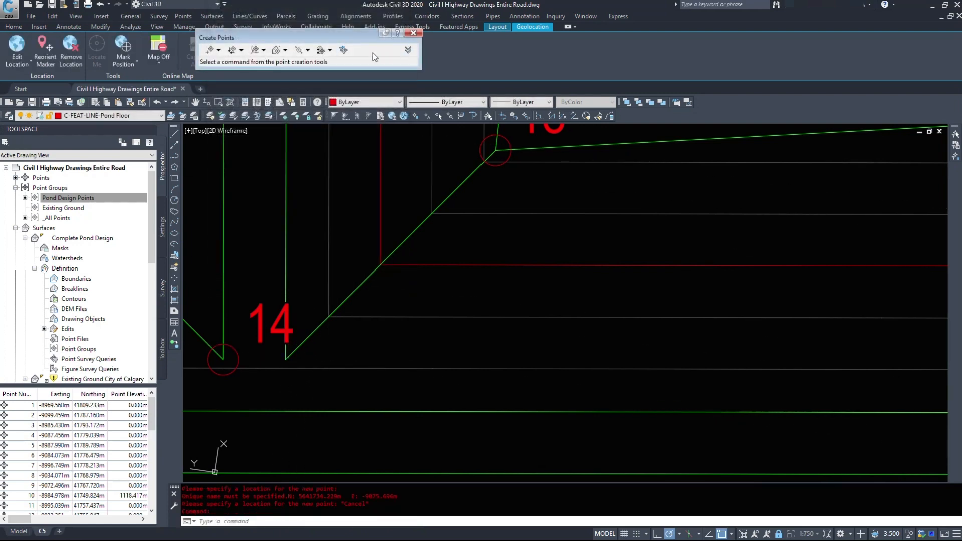
click(343, 53)
key(Escape)
- Change the starting number of the point name template to 37 so the new point gets a unique name
click(408, 50)
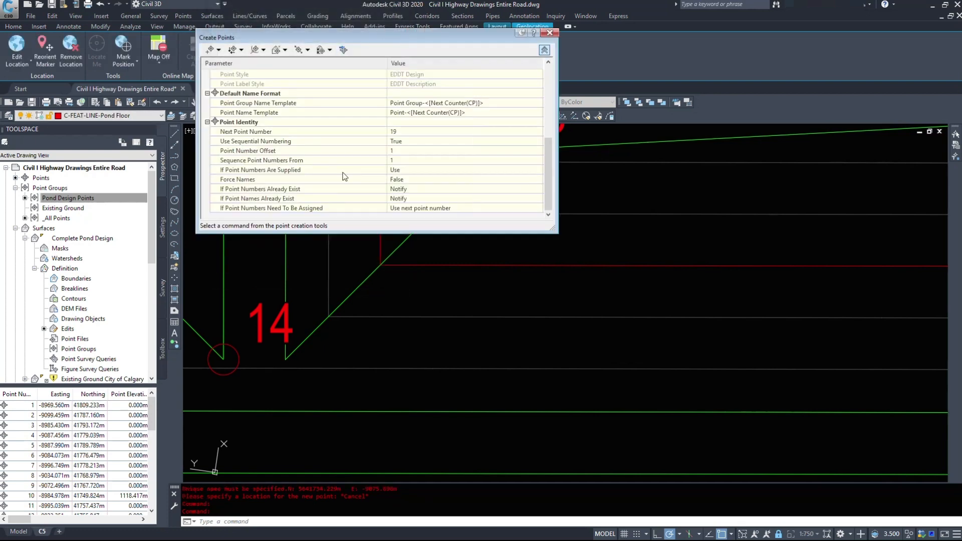
click(455, 114)
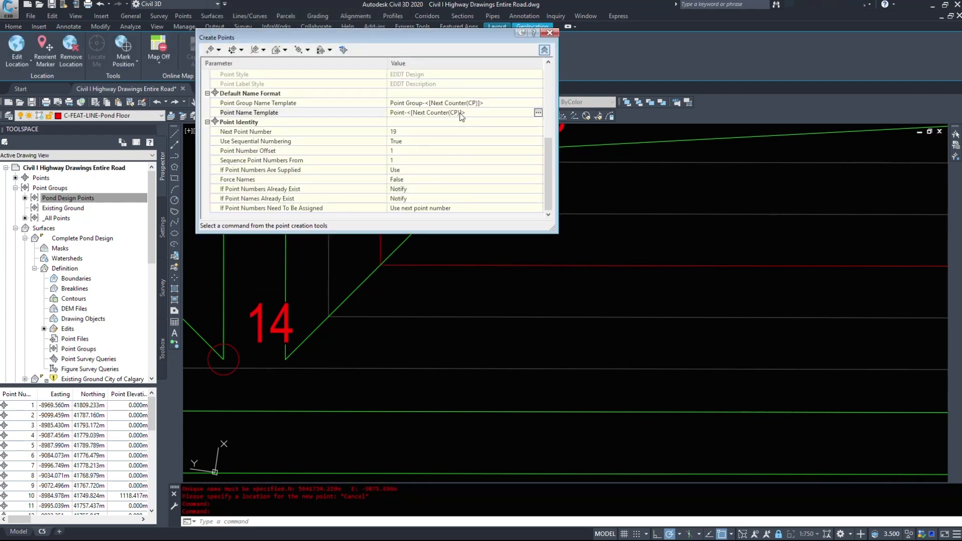
click(539, 112)
drag(196, 175, 157, 179)
text(19)
key(Return)
click(544, 51)
- Place manual POND LAYOUT point 19 at the missed berm corner beside point 14 and update the Pond Design Points group
click(213, 49)
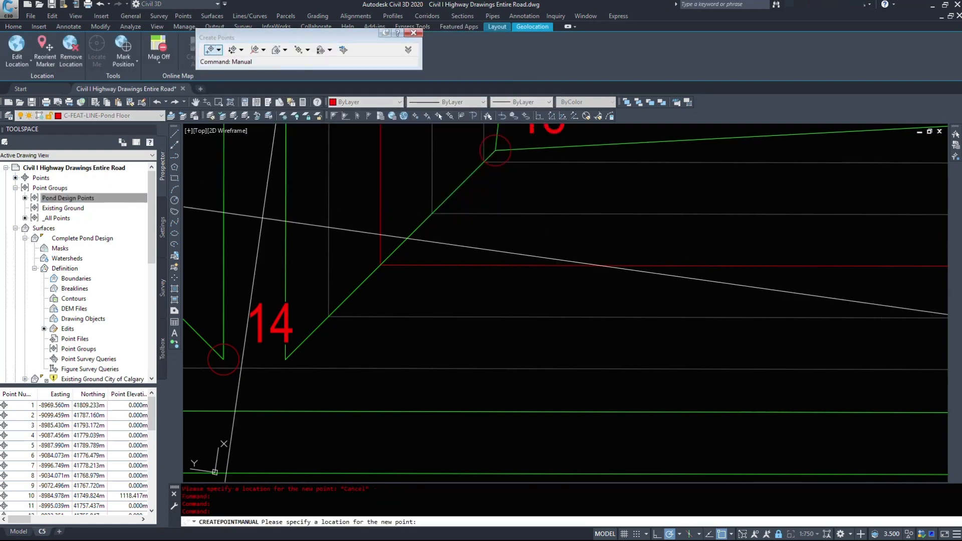
key(Escape)
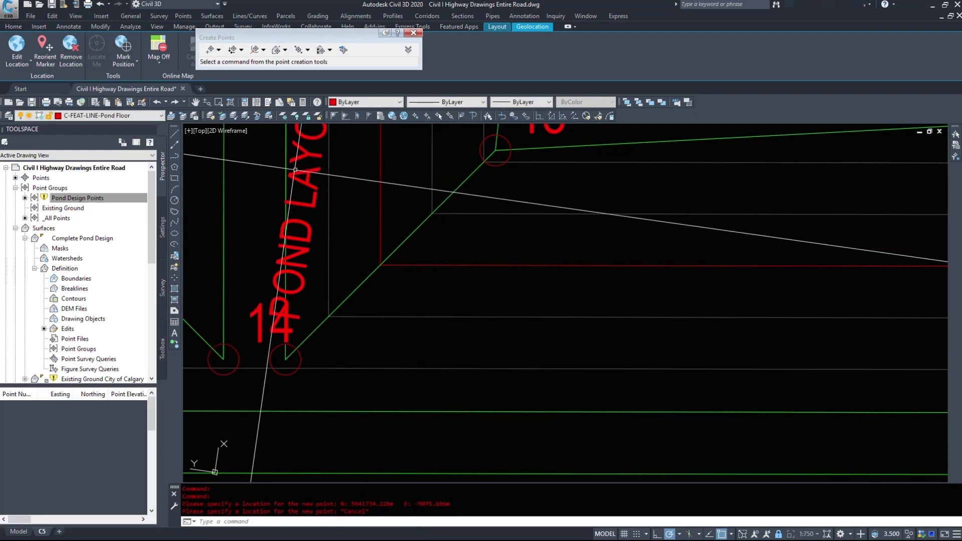
scroll(322, 244, down, 4)
click(320, 194)
right_click(297, 259)
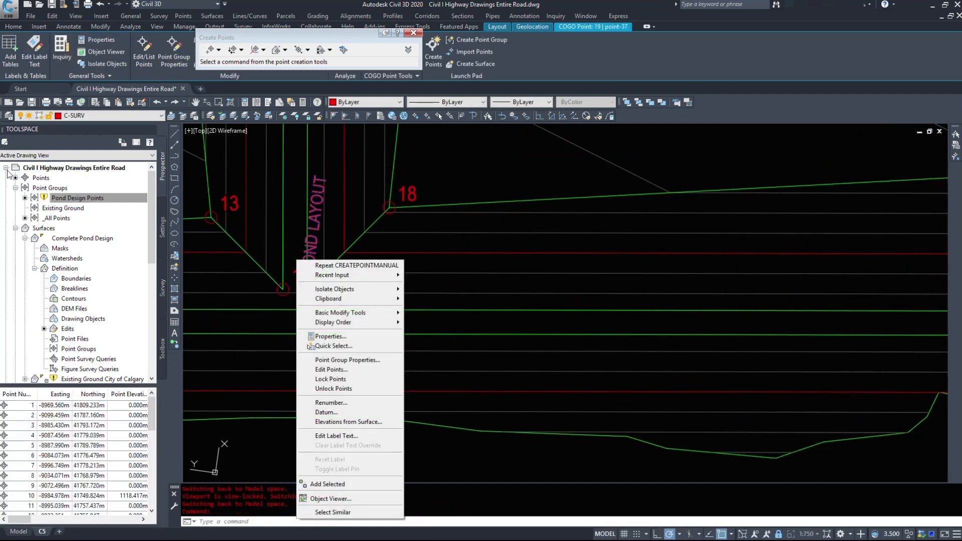
right_click(92, 200)
click(125, 301)
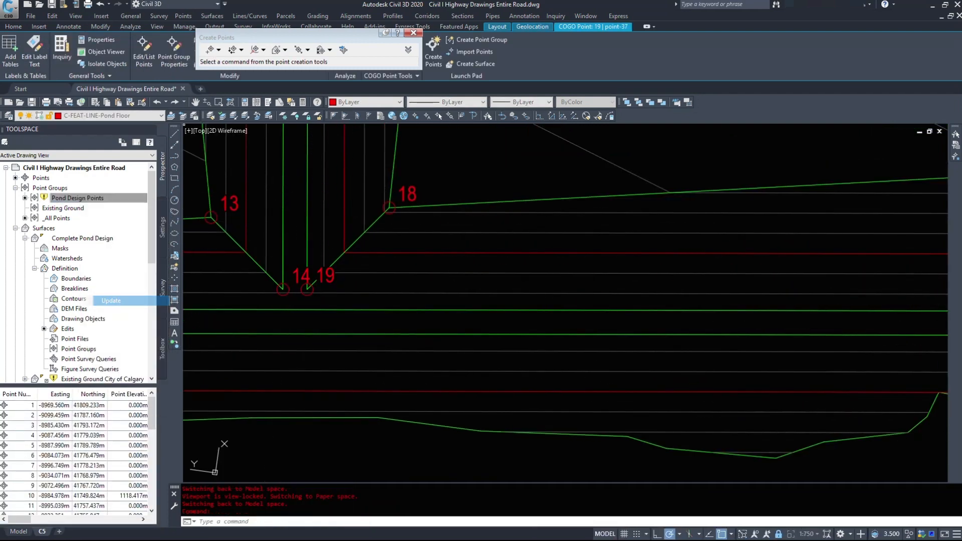
- Examine the point numbers around the inner rectangles at the pond's far end near station 0+300
scroll(293, 296, down, 2)
middle_drag(400, 170, 185, 350)
scroll(353, 372, down, 2)
scroll(802, 288, down, 2)
middle_drag(802, 288, 280, 335)
scroll(391, 333, up, 2)
scroll(391, 333, up, 2)
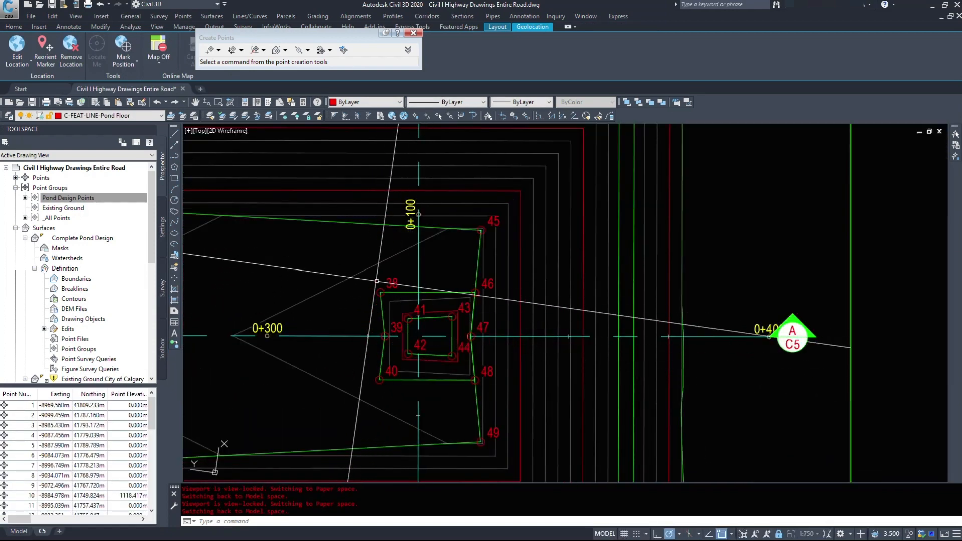
middle_drag(399, 299, 363, 260)
- Renumber points 38 to 55 of the Pond Design Points group with an additive factor of -18
scroll(61, 483, down, 4)
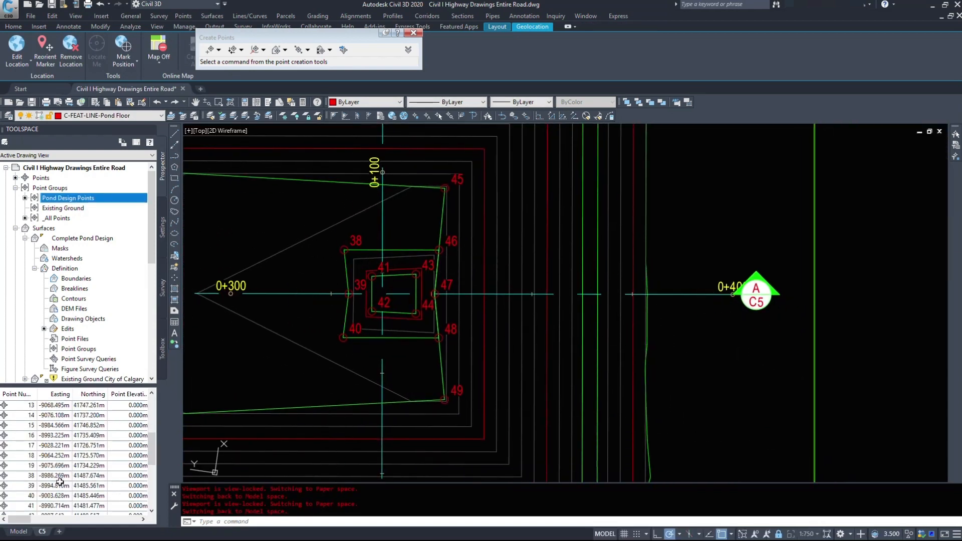
click(8, 479)
scroll(94, 465, down, 5)
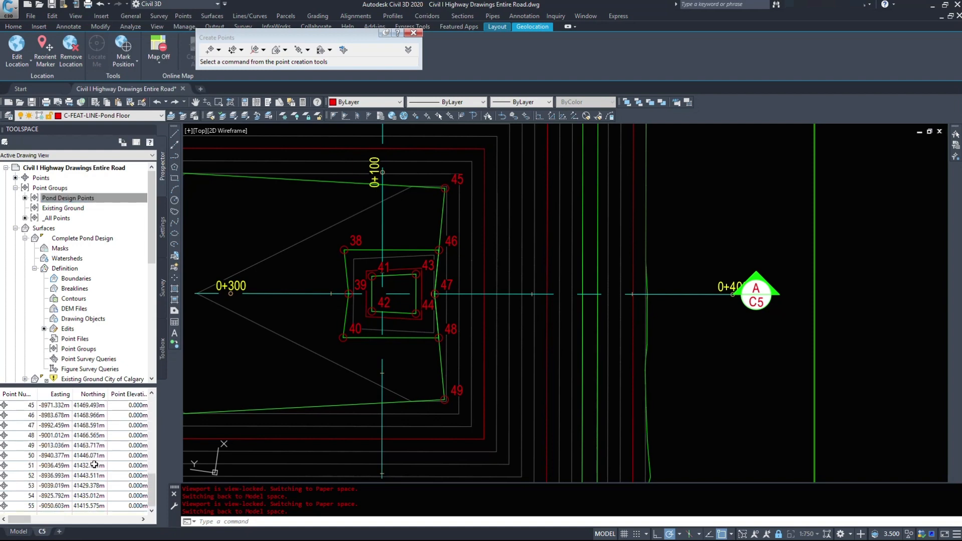
shift+click(26, 509)
scroll(60, 452, up, 5)
drag(48, 480, 56, 477)
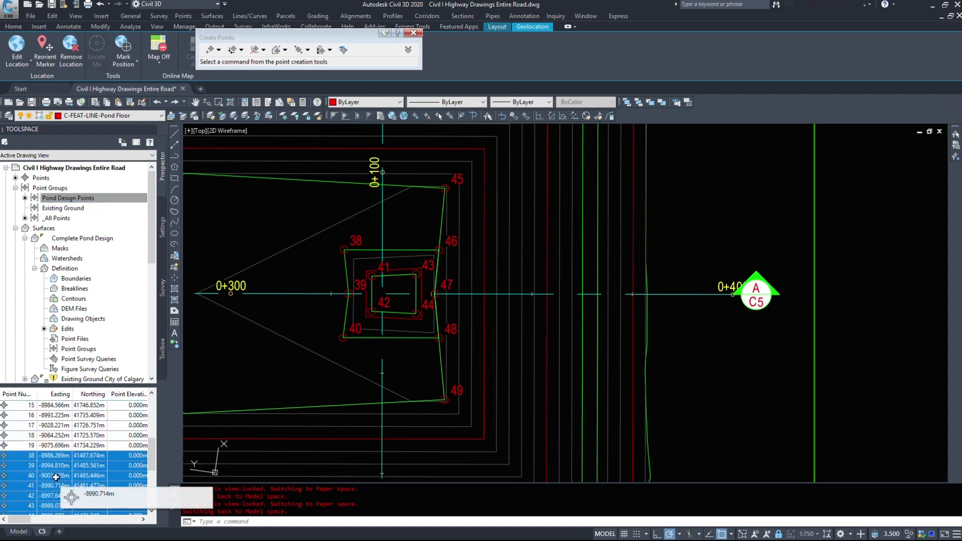
right_click(25, 462)
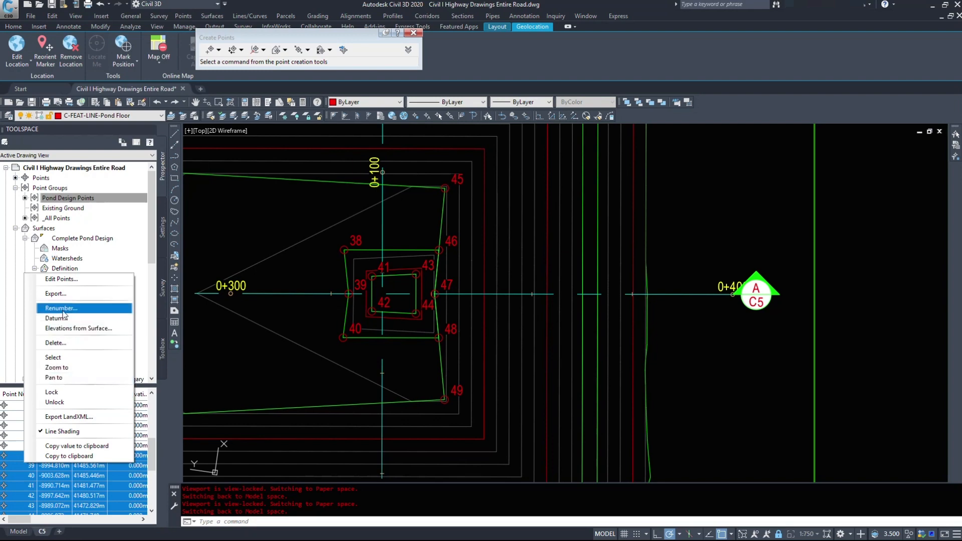
click(62, 308)
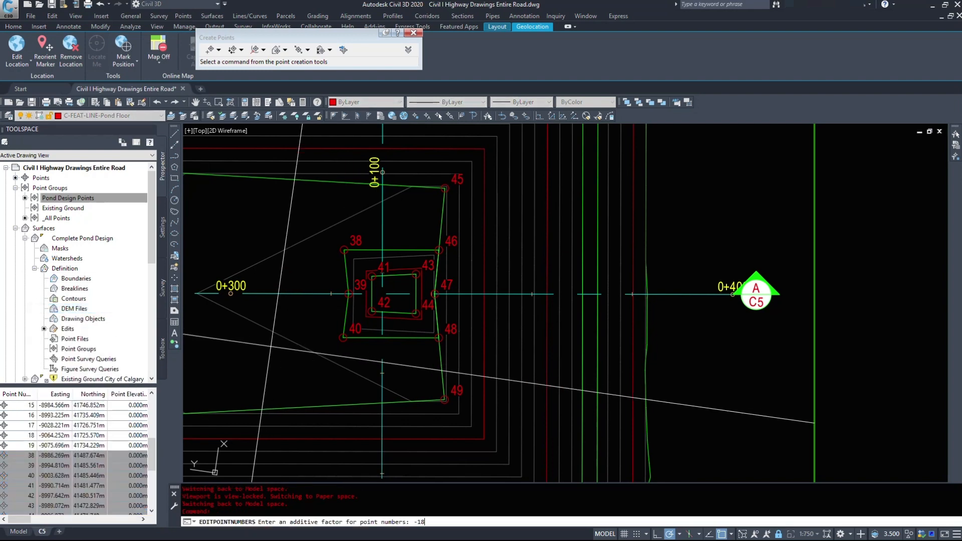
key(Return)
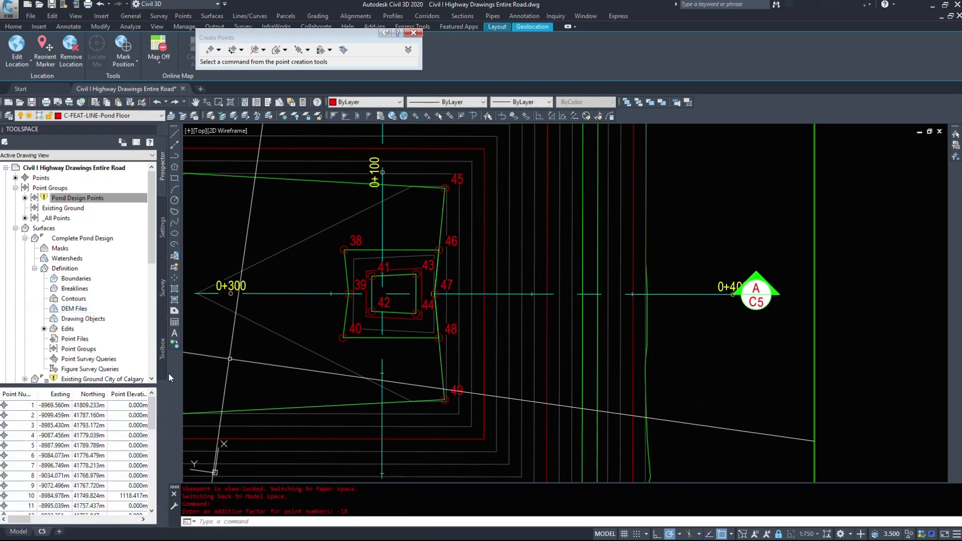
- Update the Pond Design Points group and check the point numbering sequence from the berm to the pond's far corners
drag(151, 414, 170, 466)
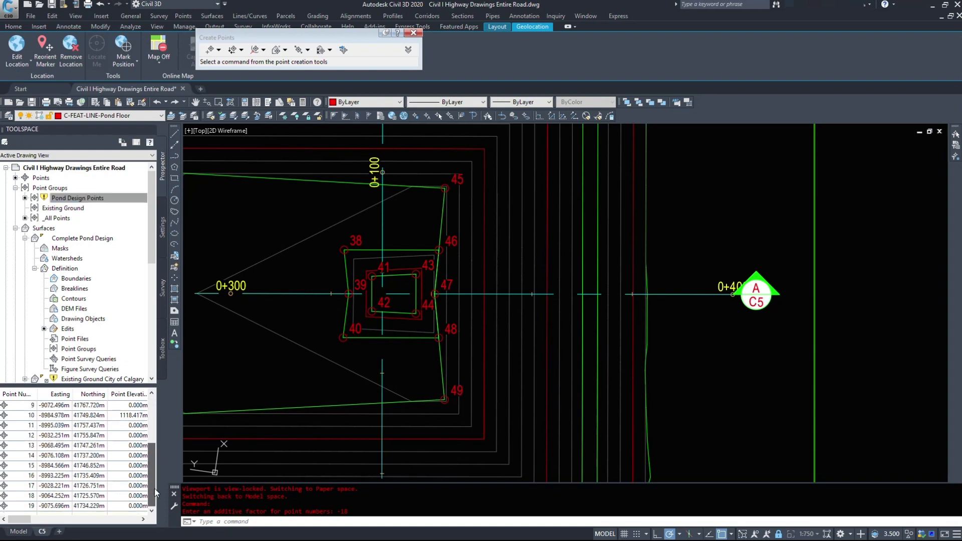
right_click(75, 204)
right_click(83, 199)
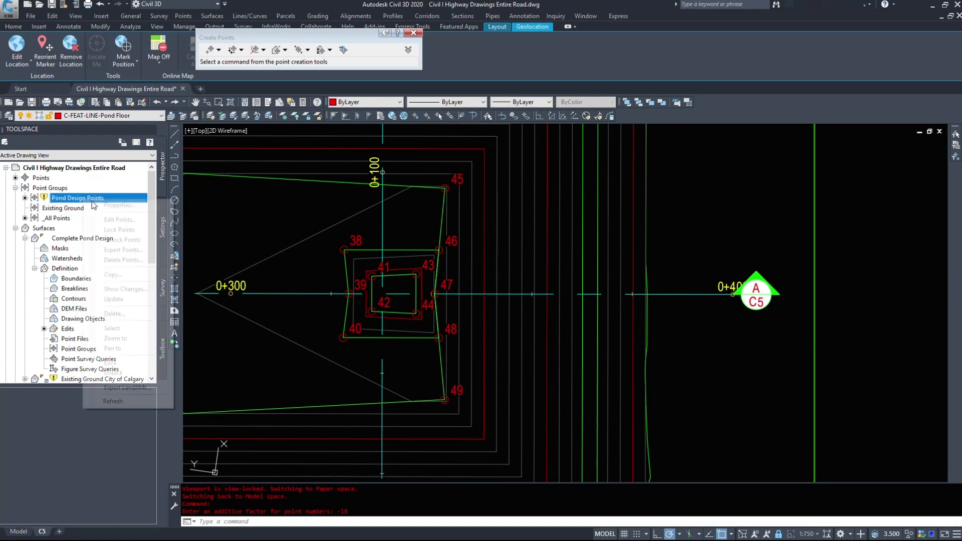
click(128, 300)
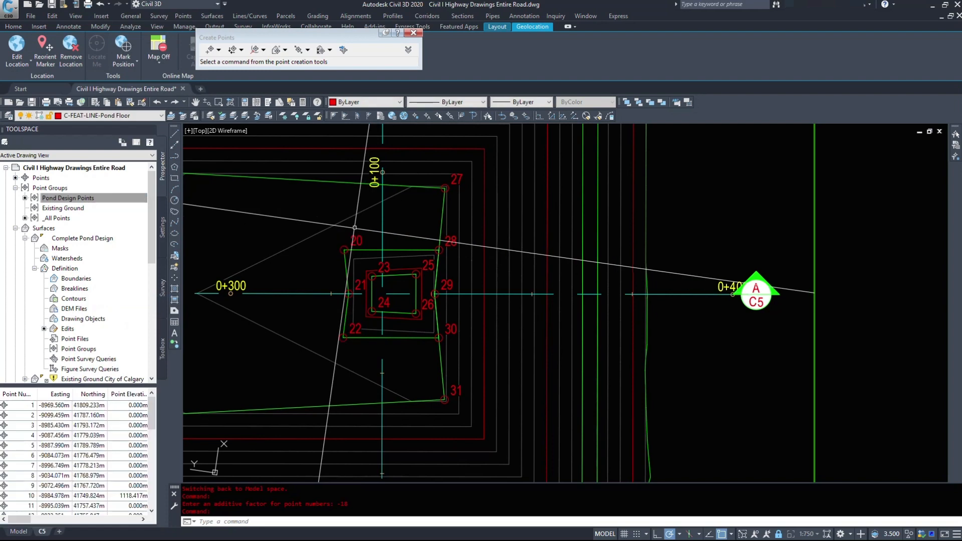
scroll(513, 241, down, 2)
middle_drag(345, 311, 724, 273)
middle_drag(347, 250, 685, 244)
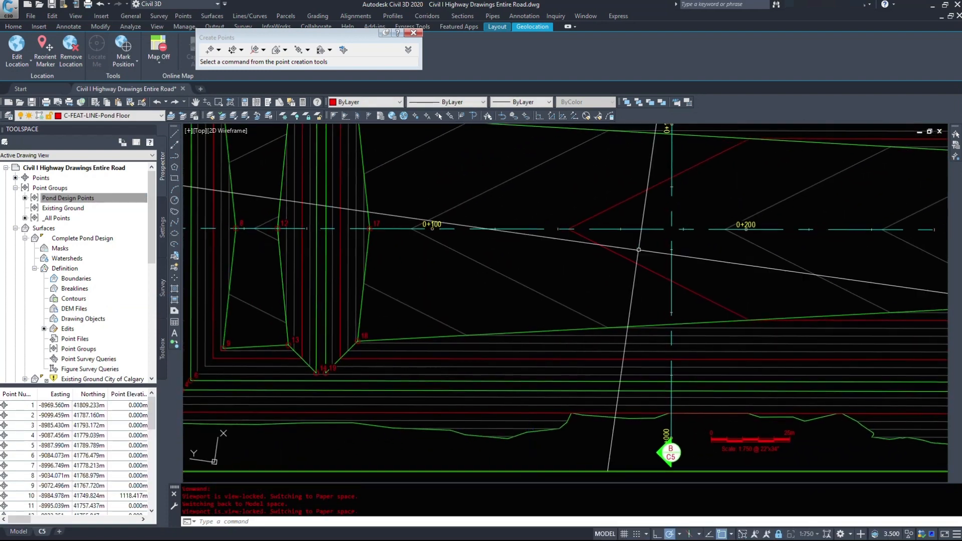
middle_drag(762, 274, 237, 384)
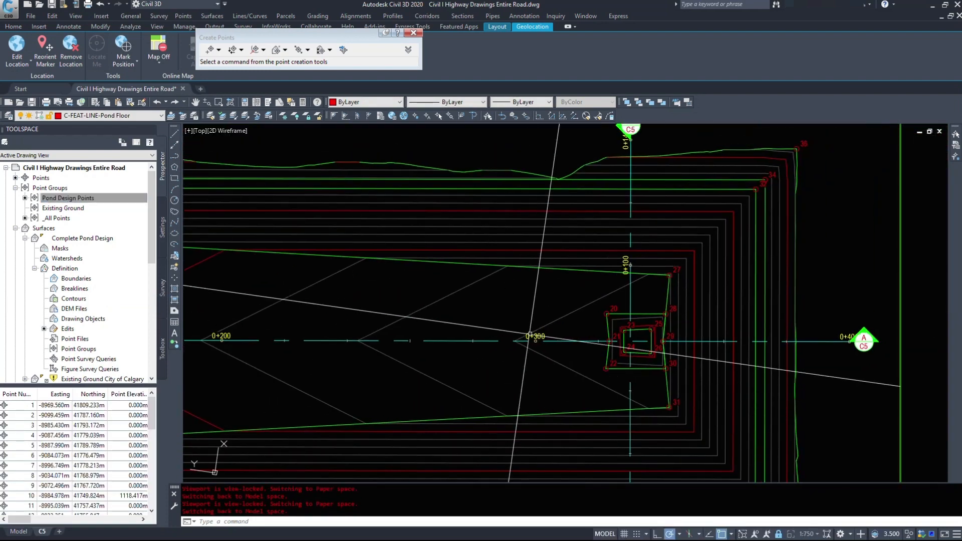
middle_drag(592, 320, 375, 281)
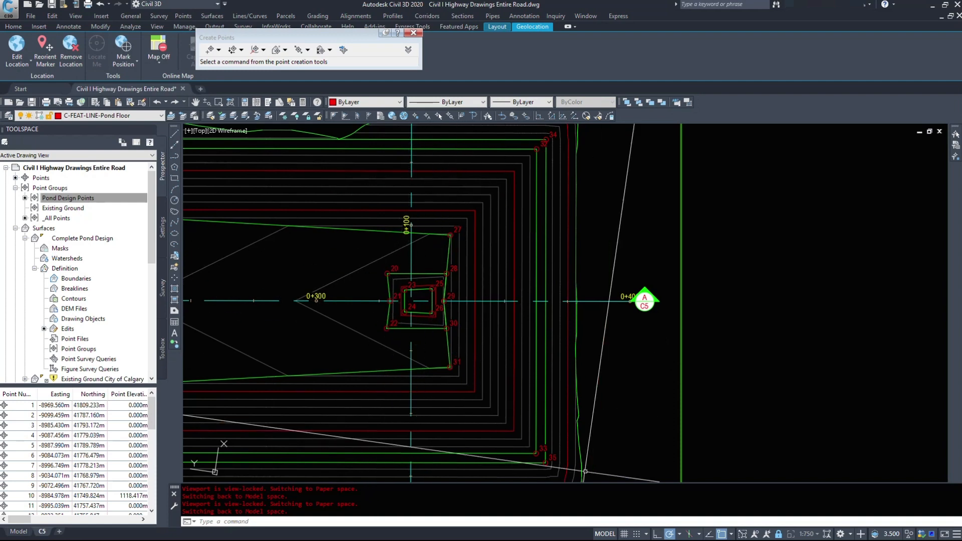
- Close the point creation tools and set up a point table using the EDDT UTM (PNEZ) (2.0mm) table style
middle_drag(614, 467, 478, 346)
scroll(454, 382, down, 5)
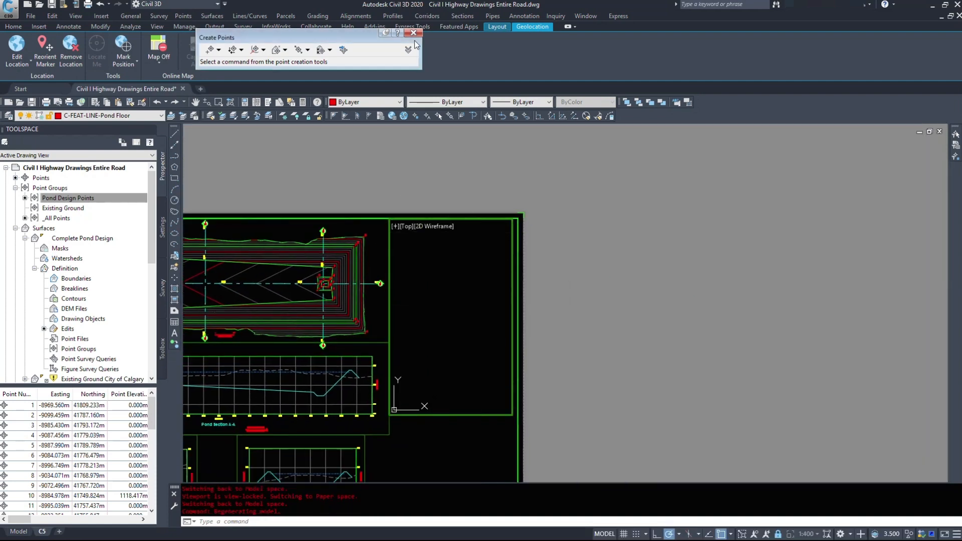
click(413, 33)
click(183, 16)
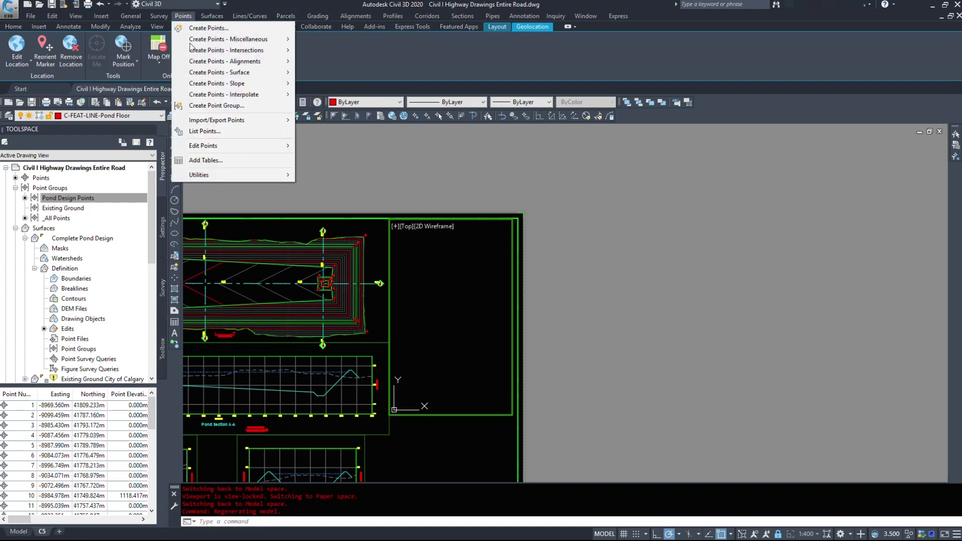
click(206, 158)
click(488, 157)
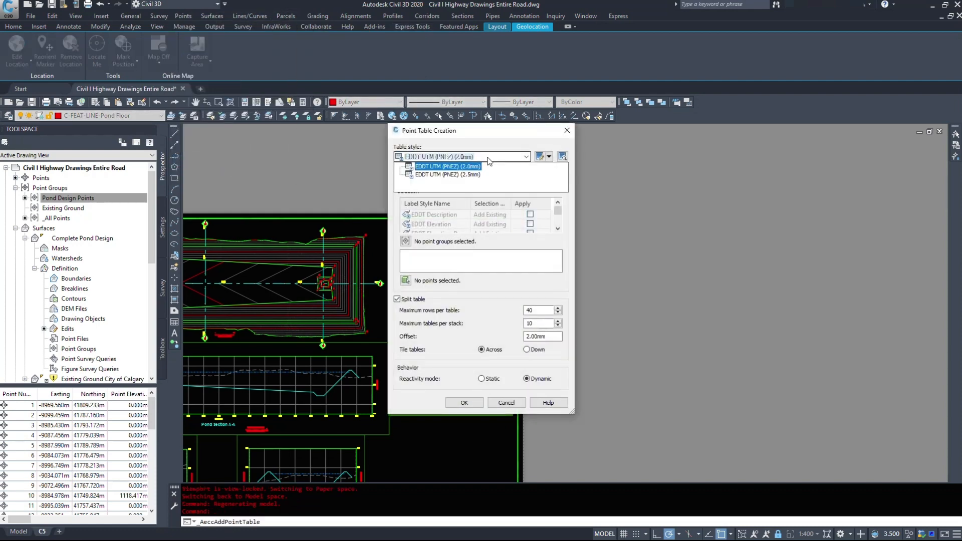
click(524, 156)
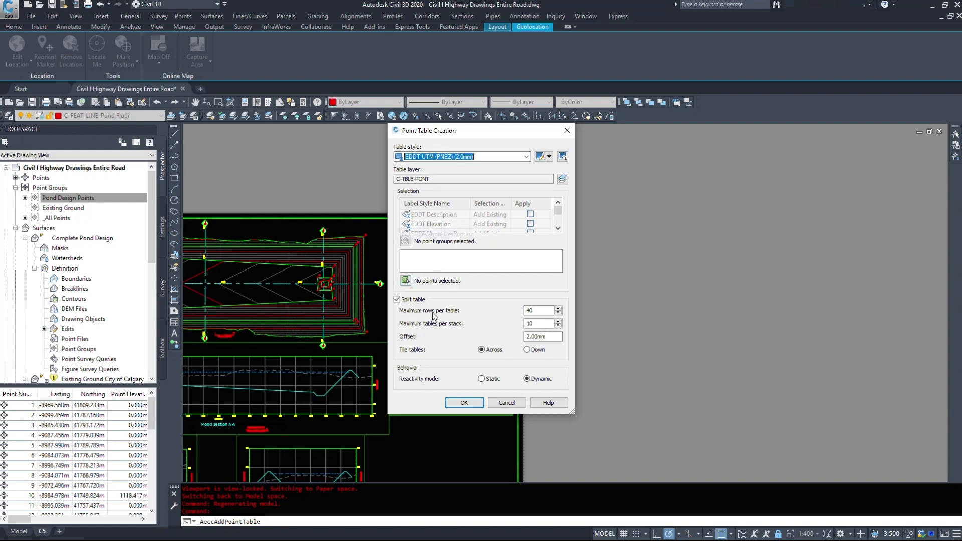
click(464, 403)
key(Return)
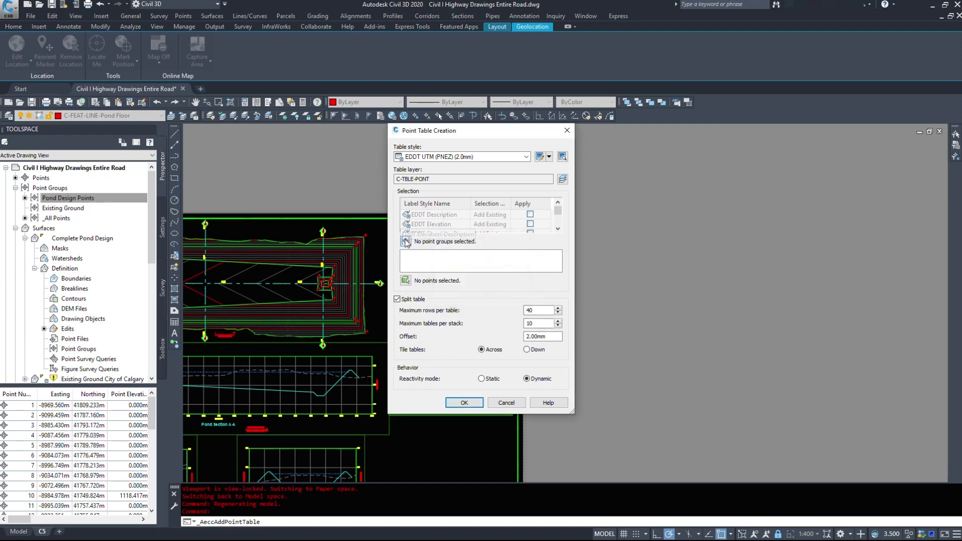
- Fill the point table from the Pond Design Points group and place it in the empty viewport beside the pond plan
click(406, 242)
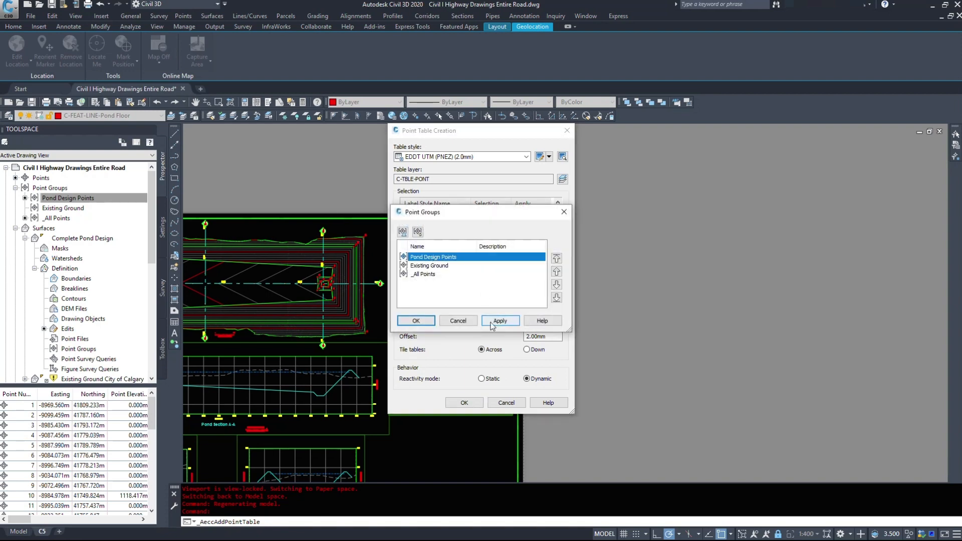
click(416, 321)
click(464, 403)
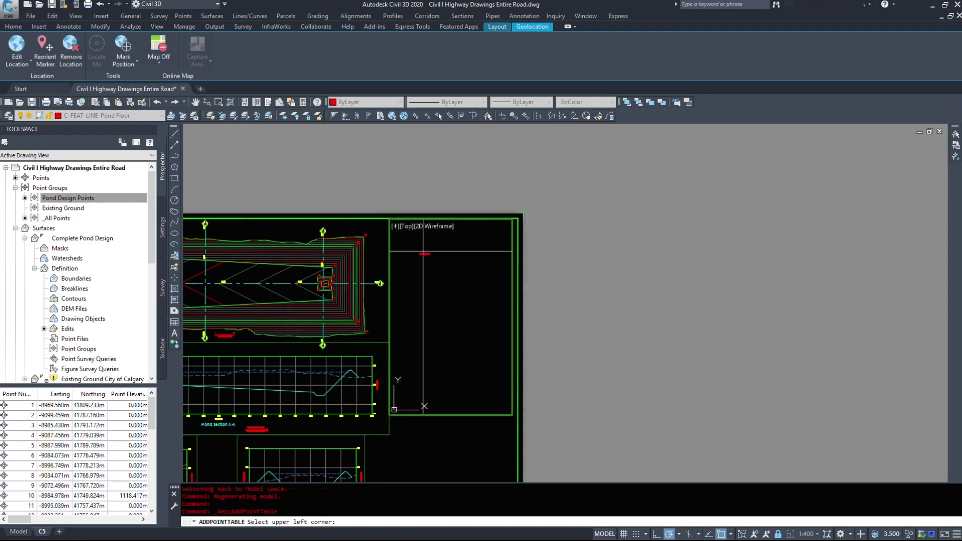
double_click(569, 302)
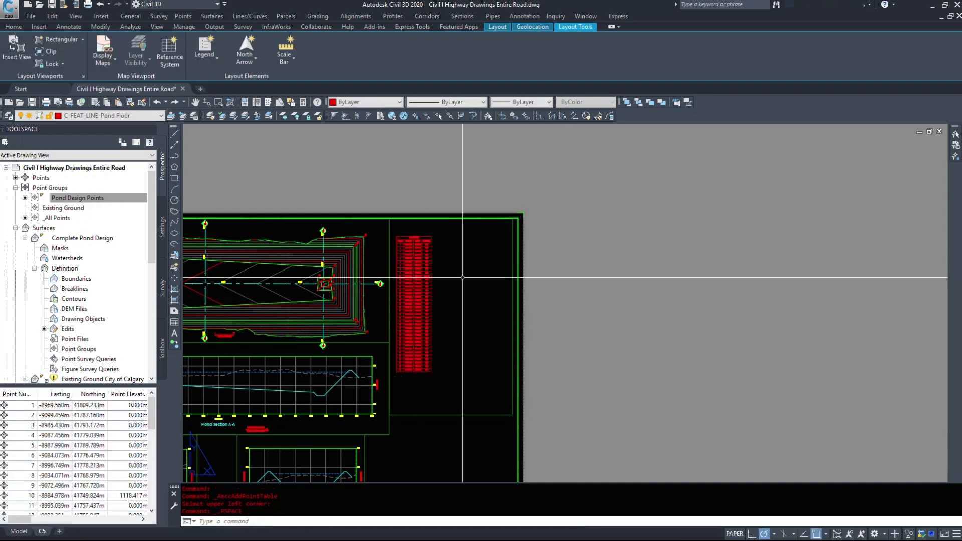
- Examine the LAYOUT POINTS table's northing, easting and elevation values for each point
scroll(436, 278, up, 4)
middle_drag(437, 278, 444, 273)
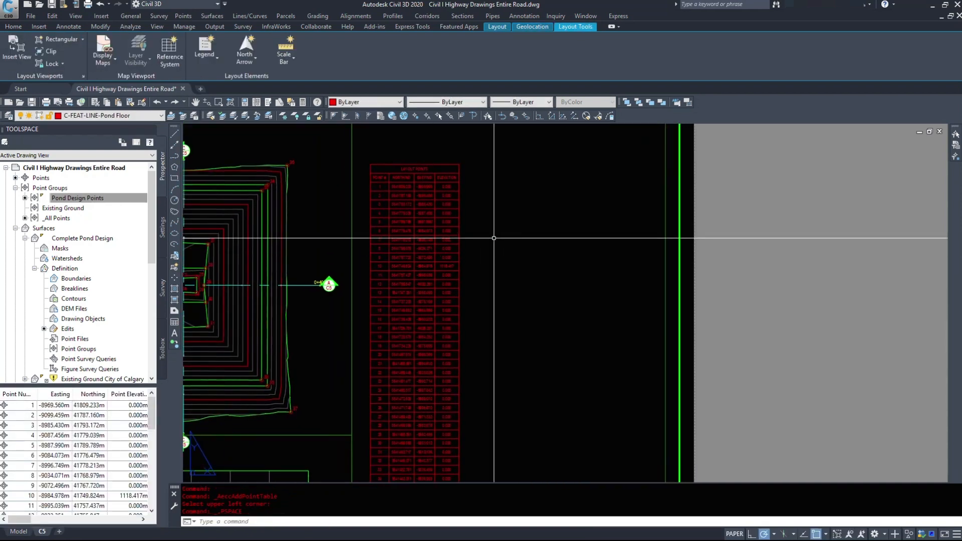
scroll(407, 229, up, 3)
scroll(407, 228, down, 5)
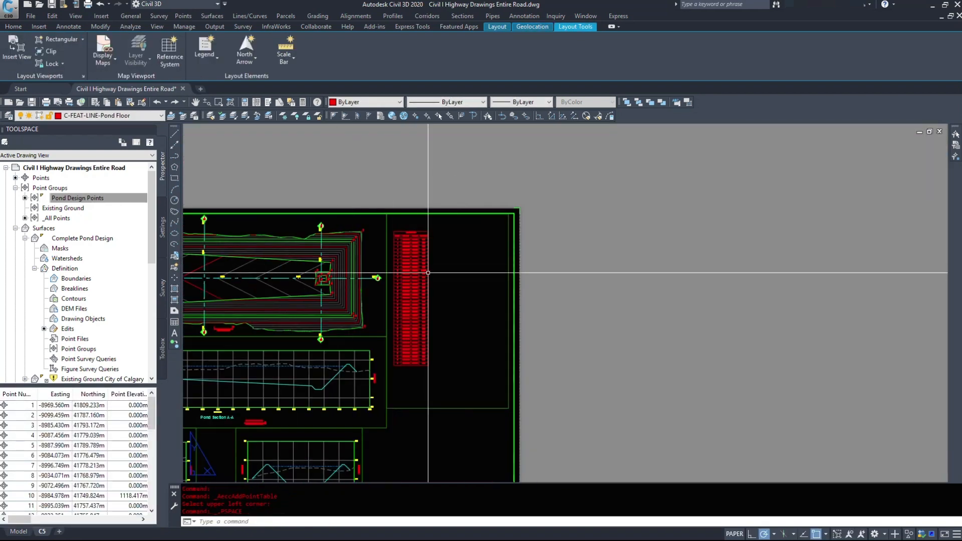
double_click(446, 253)
scroll(446, 253, up, 4)
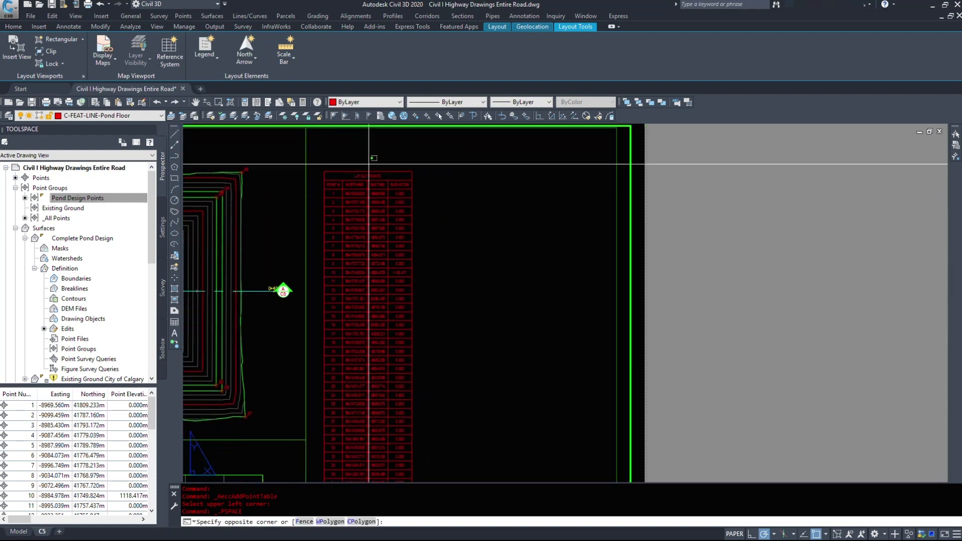
scroll(486, 200, up, 3)
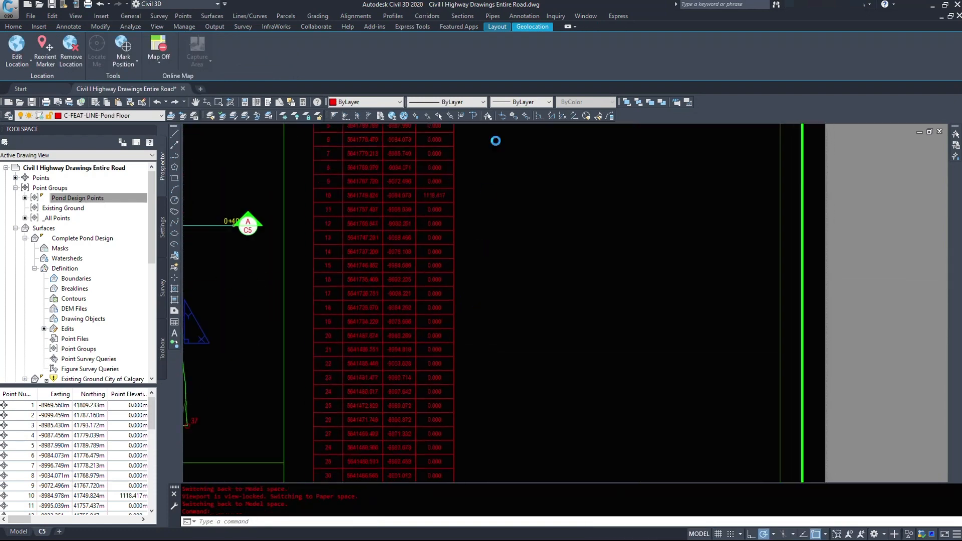
middle_drag(483, 301, 462, 220)
scroll(323, 441, down, 4)
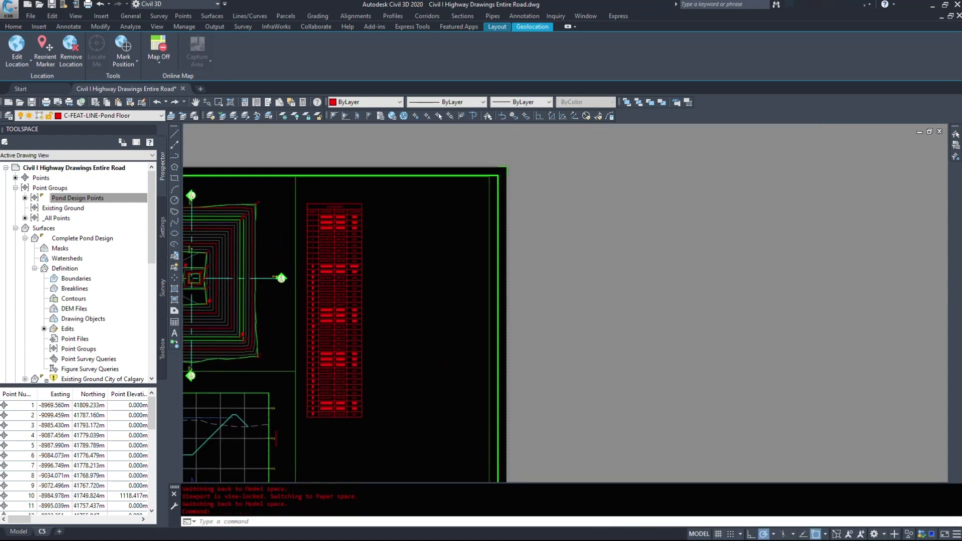
scroll(326, 238, up, 6)
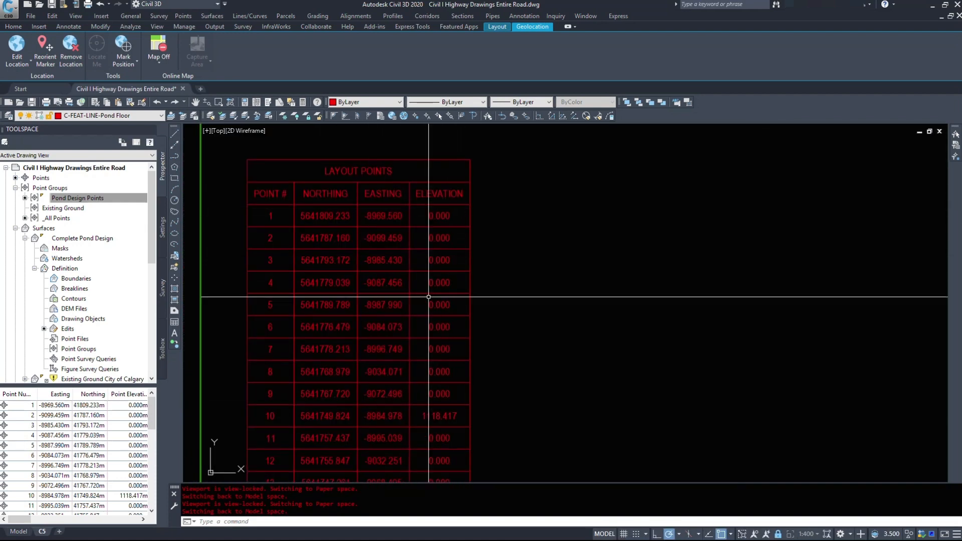
middle_drag(488, 327, 665, 294)
scroll(666, 294, down, 5)
- Select all the pond layout points as similar objects and assign their elevations from the surface
click(71, 199)
right_click(71, 200)
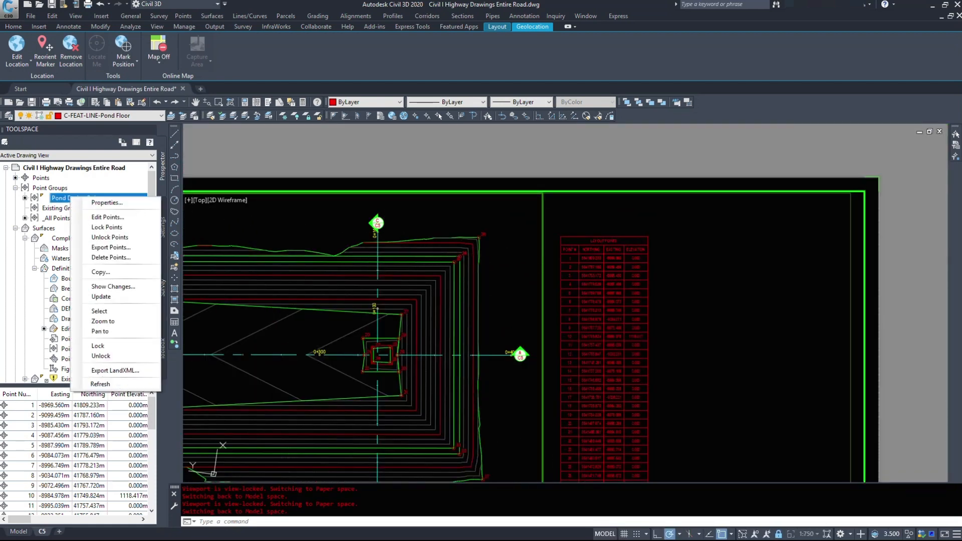
click(487, 231)
click(479, 233)
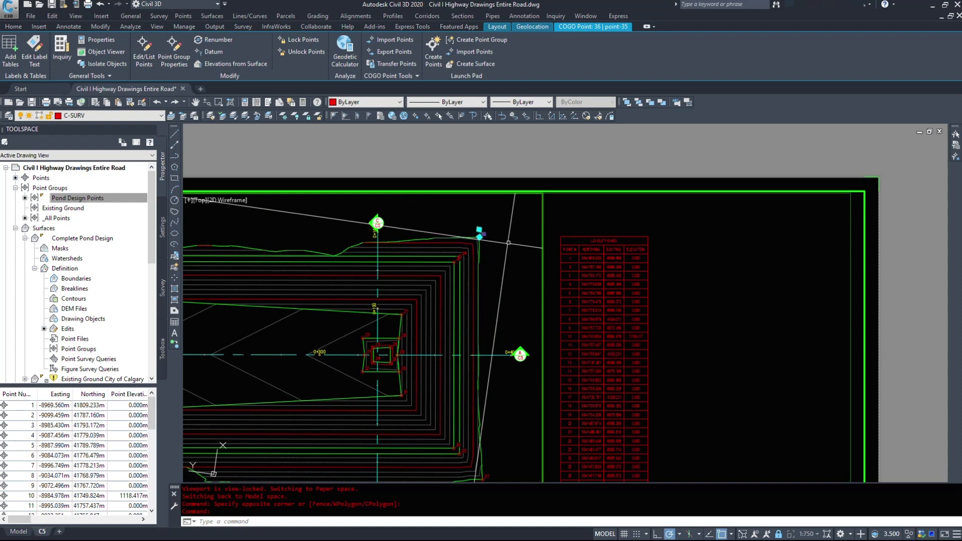
right_click(521, 246)
click(566, 497)
right_click(307, 214)
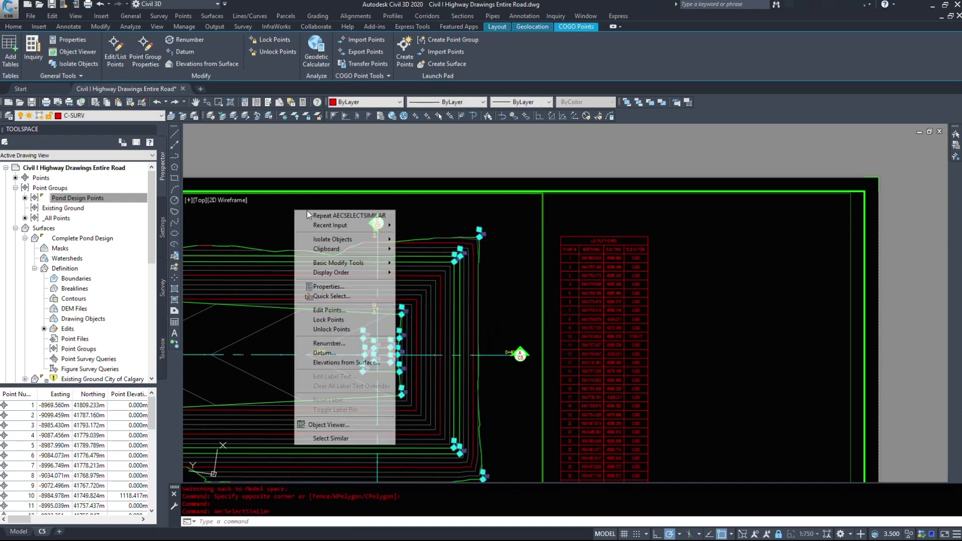
click(370, 363)
click(378, 189)
click(371, 197)
click(337, 236)
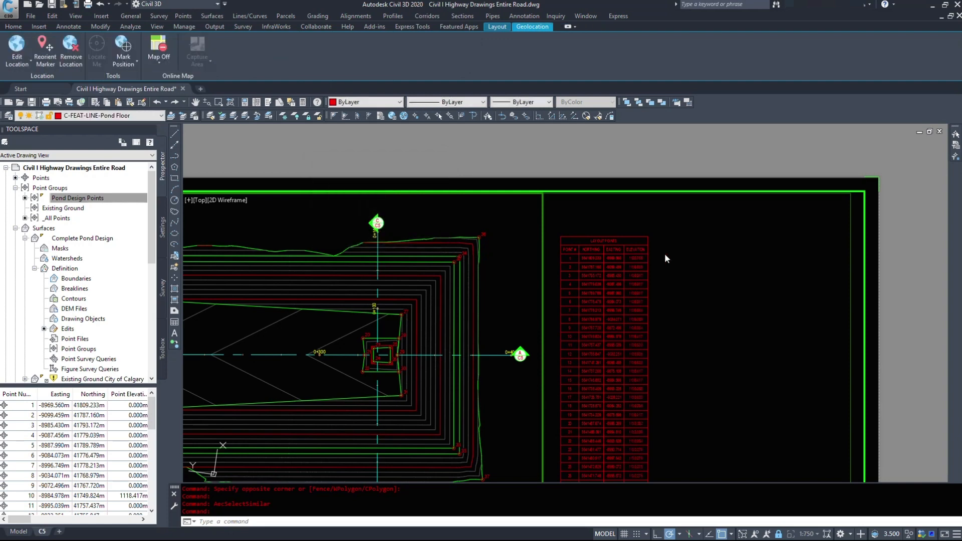
- Check the elevations in the LAYOUT POINTS table, and review the pond plan and sections on the sheet
click(647, 276)
scroll(659, 252, up, 3)
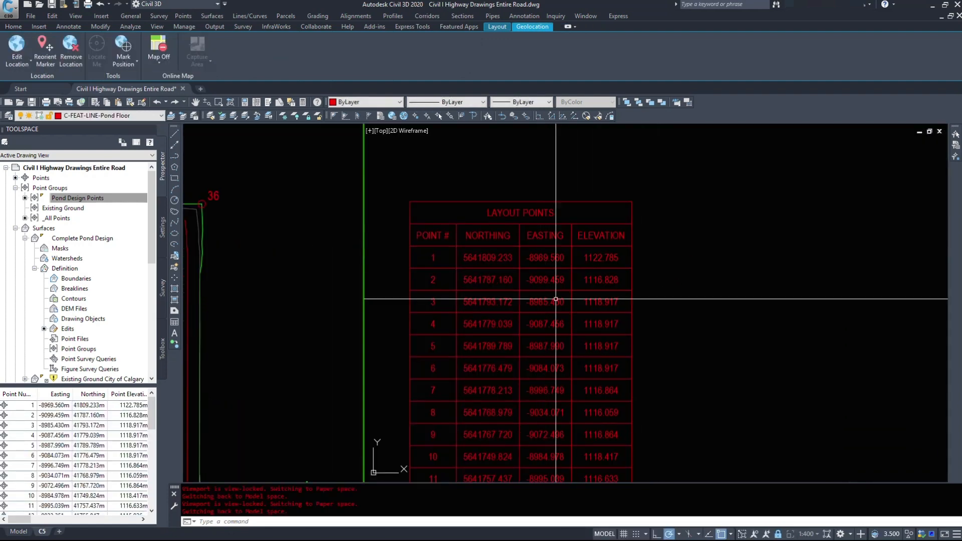
scroll(660, 252, down, 6)
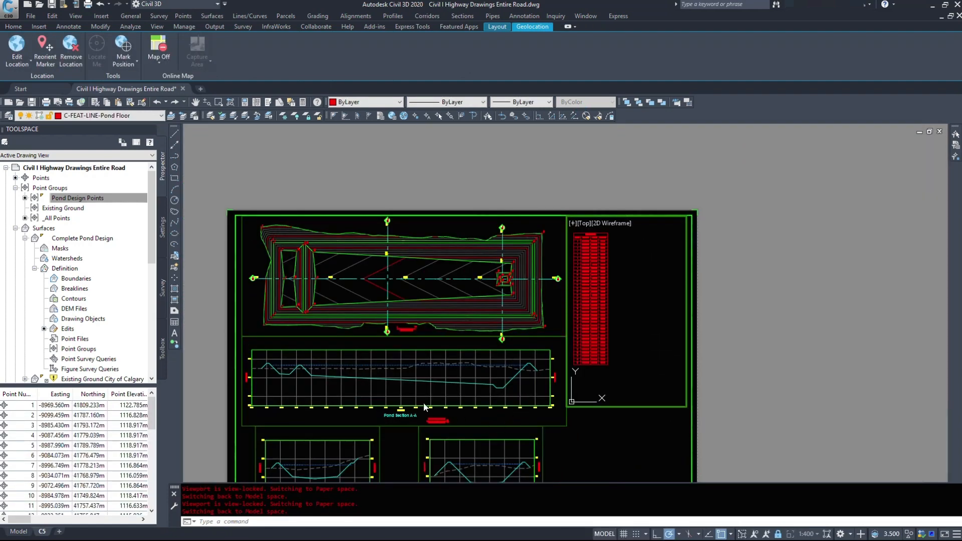
click(424, 407)
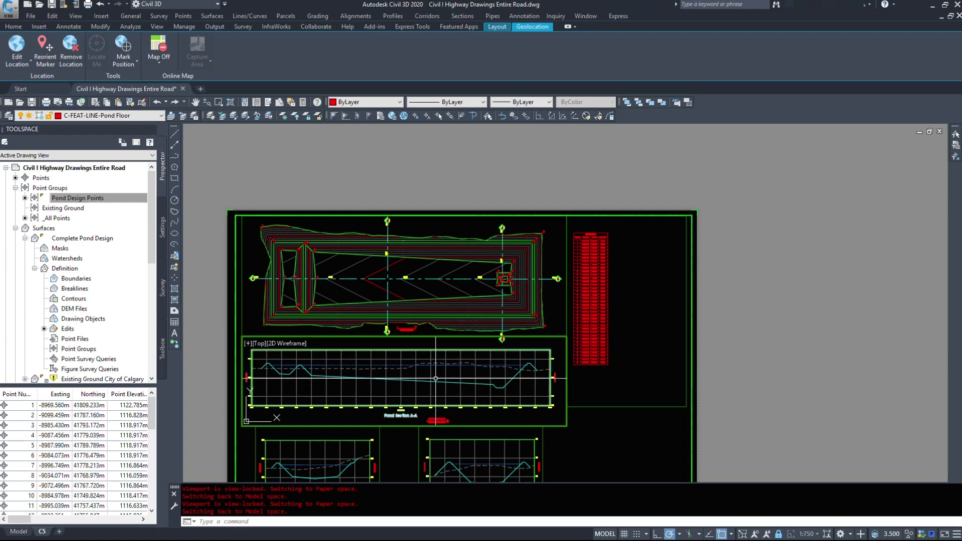
middle_drag(361, 382, 350, 275)
middle_drag(427, 123, 442, 199)
click(408, 260)
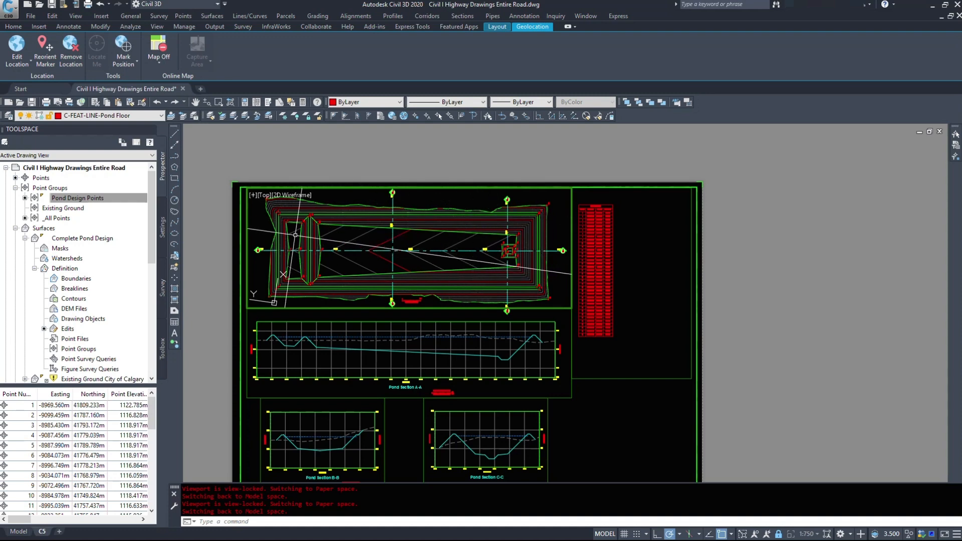
scroll(481, 272, up, 6)
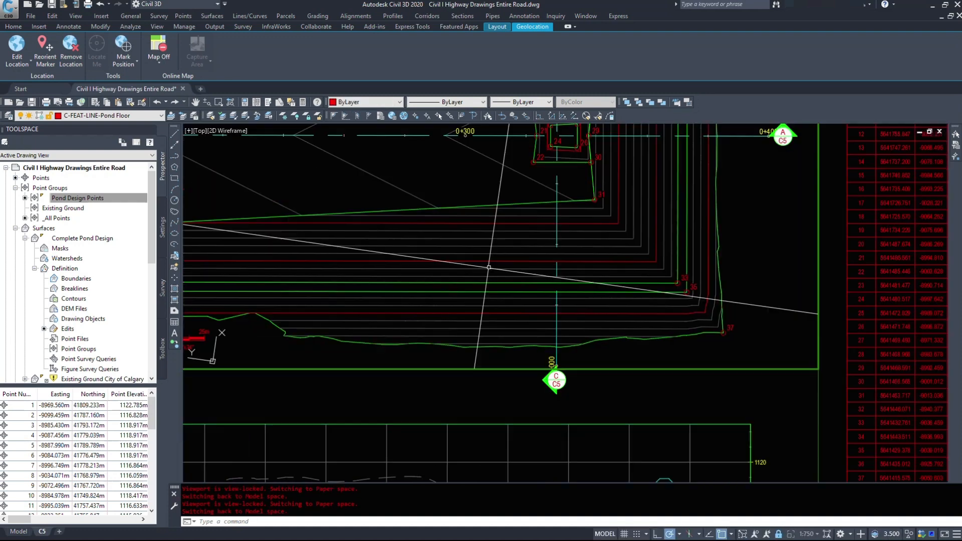
mouse_move(487, 254)
middle_down()
mouse_move(497, 287)
mouse_move(510, 293)
middle_up()
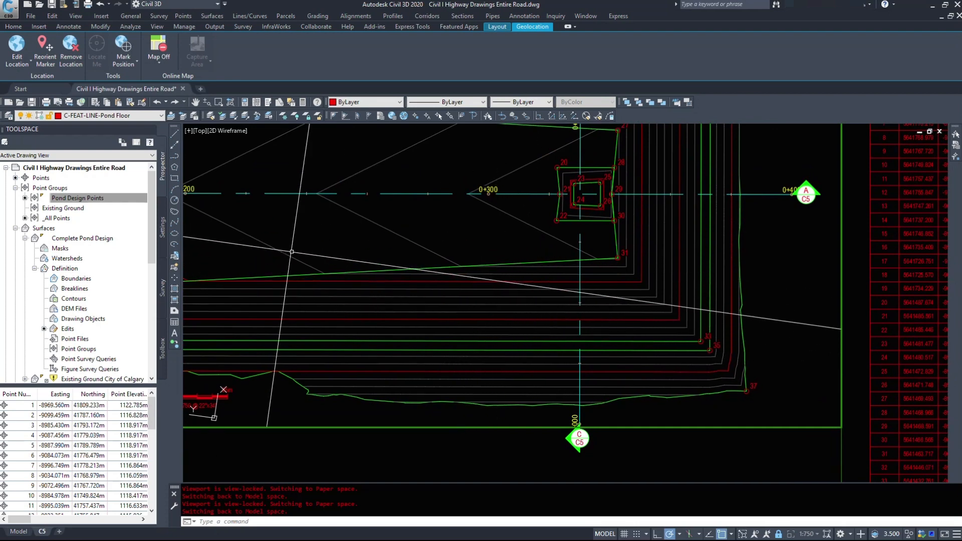
middle_drag(240, 229, 452, 214)
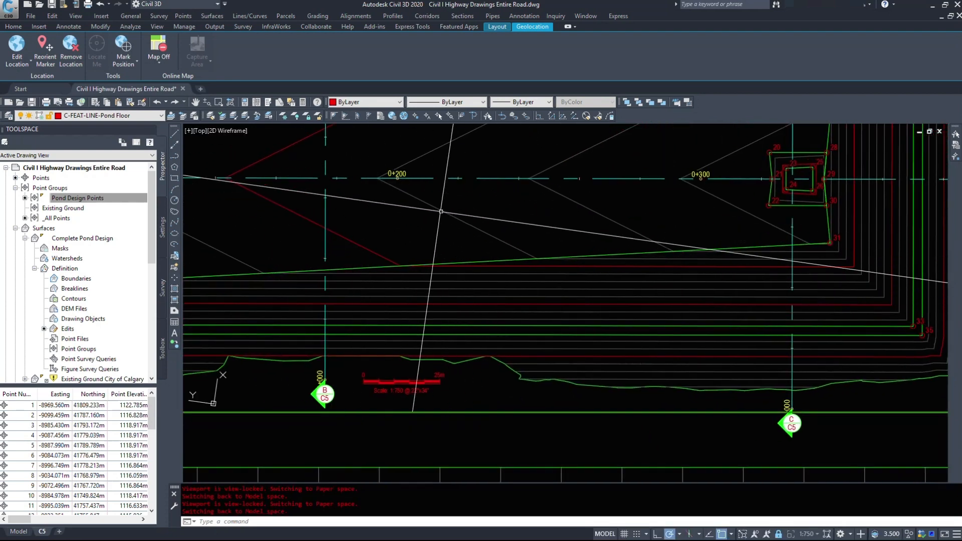
scroll(456, 231, down, 5)
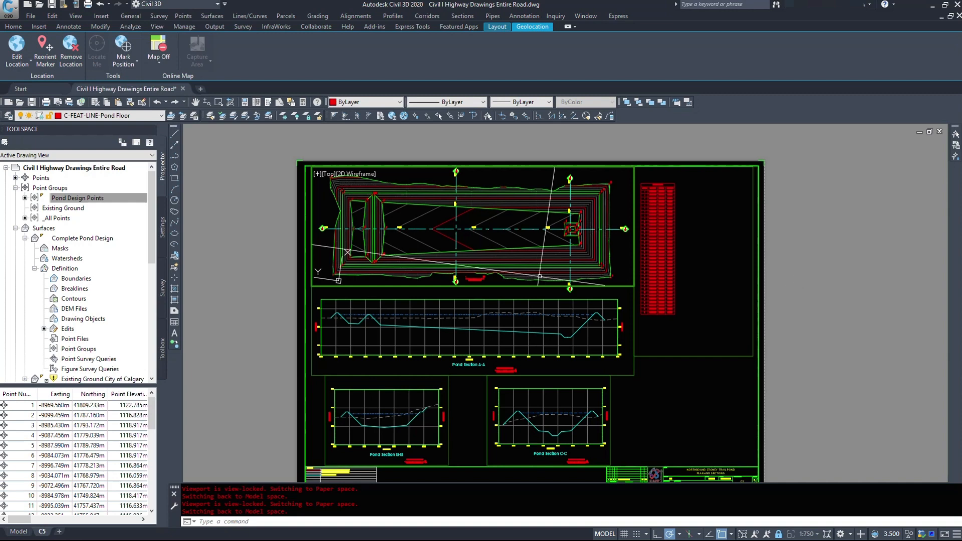